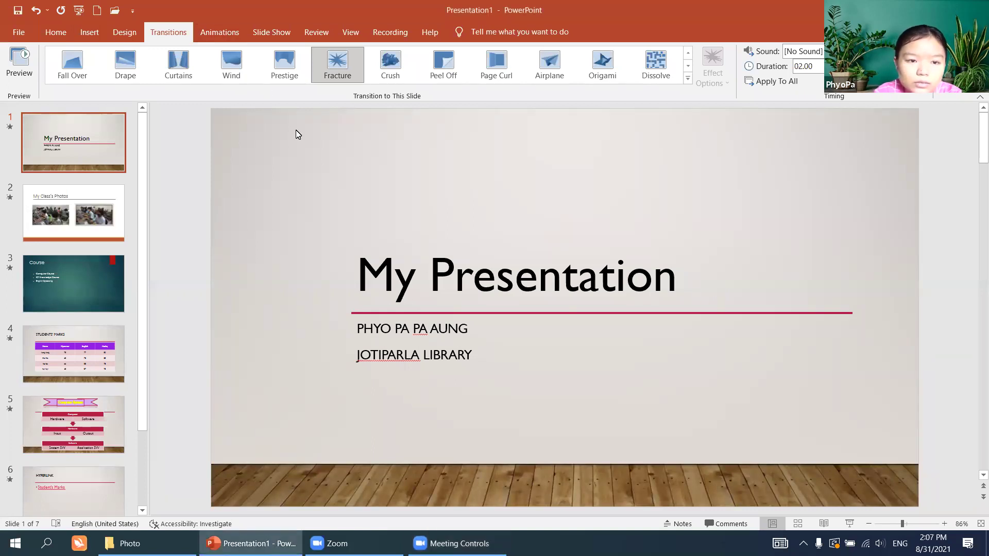
Switch the ribbon to the Animations tab for the 'My Presentation' title slide
click(236, 40)
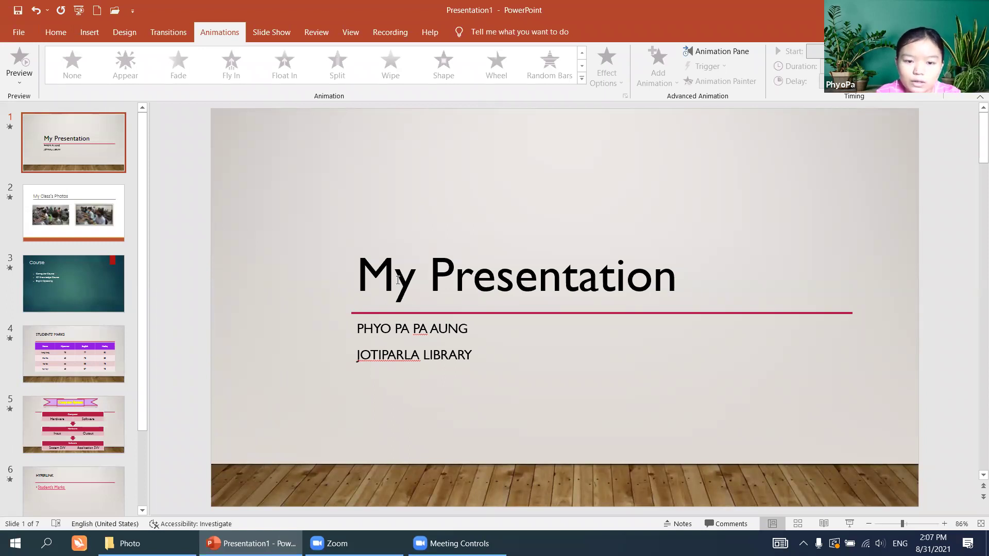
Give the 'My Presentation' title a Swivel entrance, replay it, then change it to Zoom
click(398, 279)
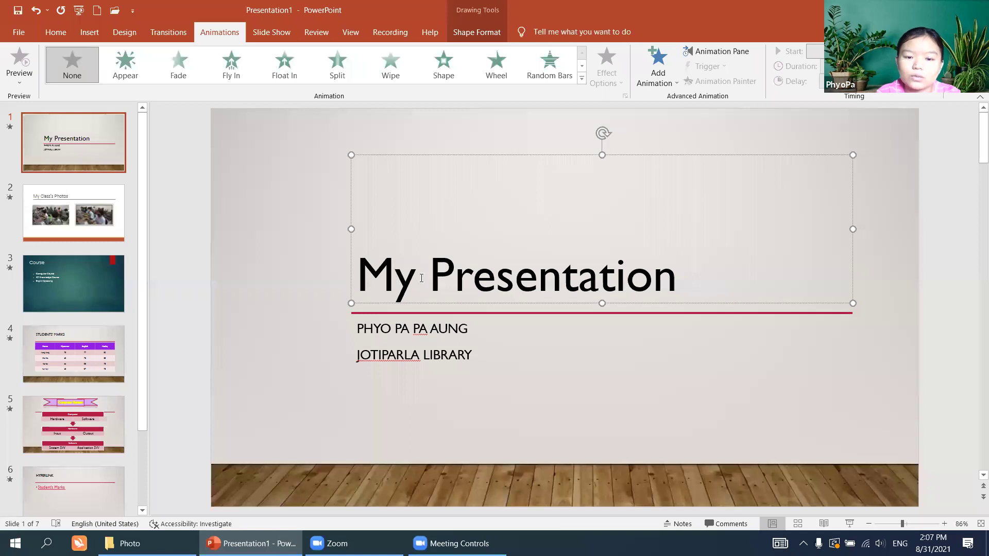
click(472, 278)
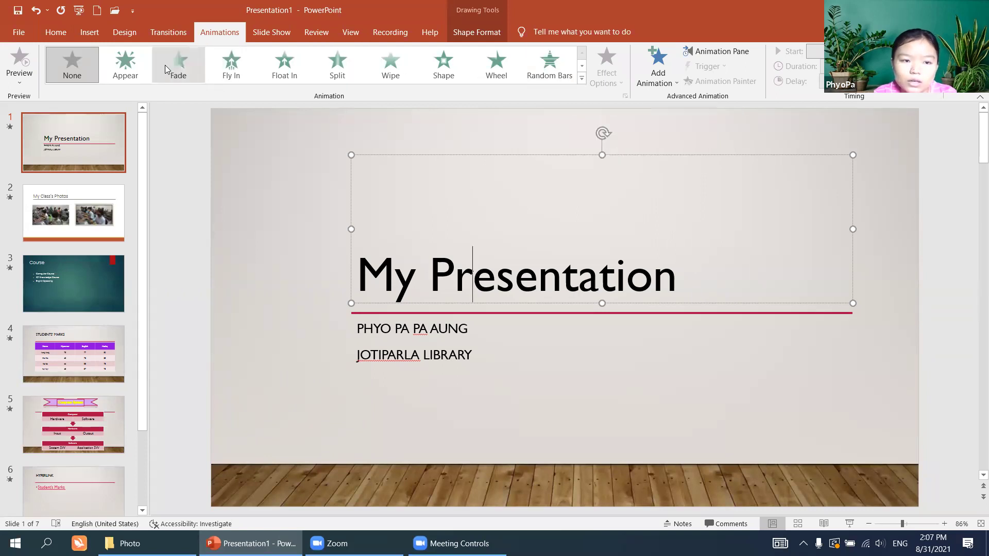
click(583, 78)
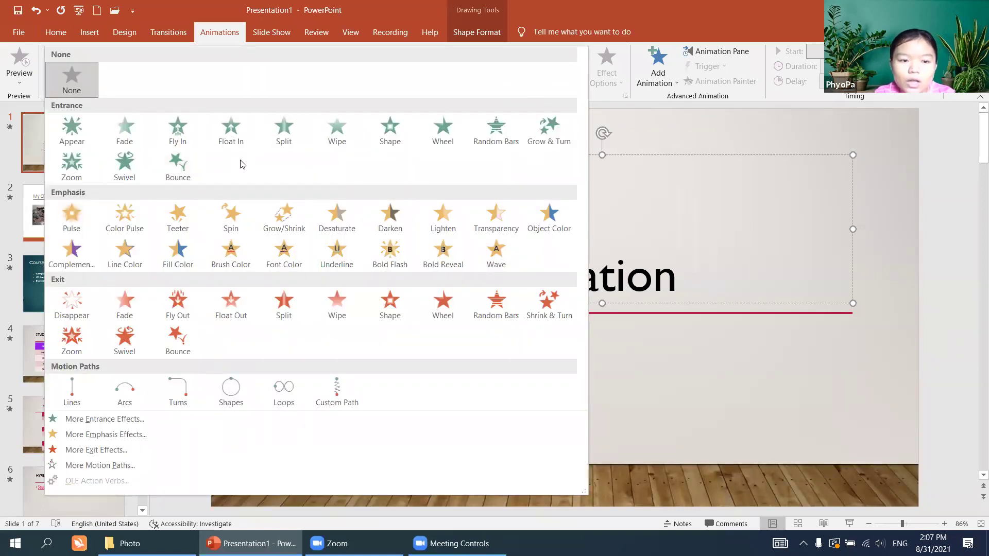
click(128, 164)
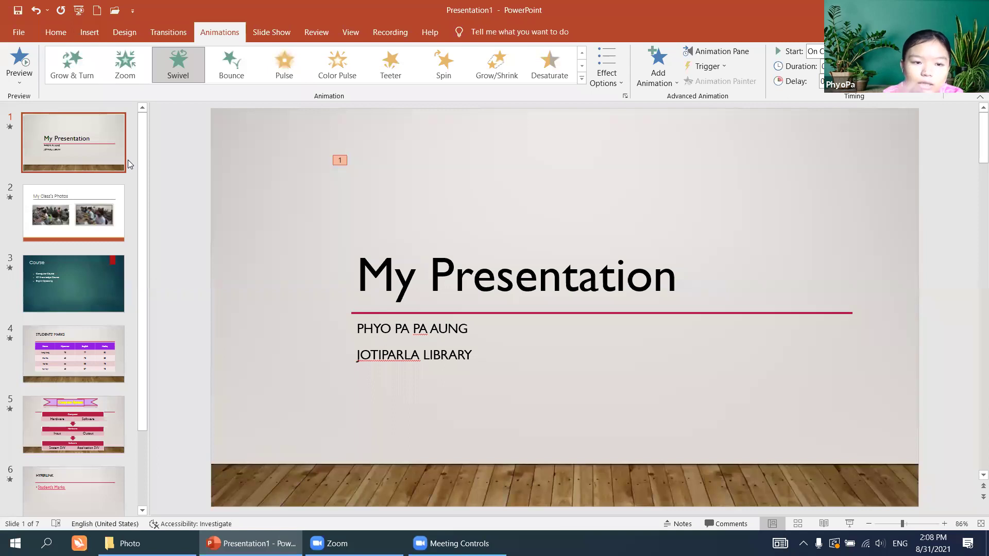
click(179, 65)
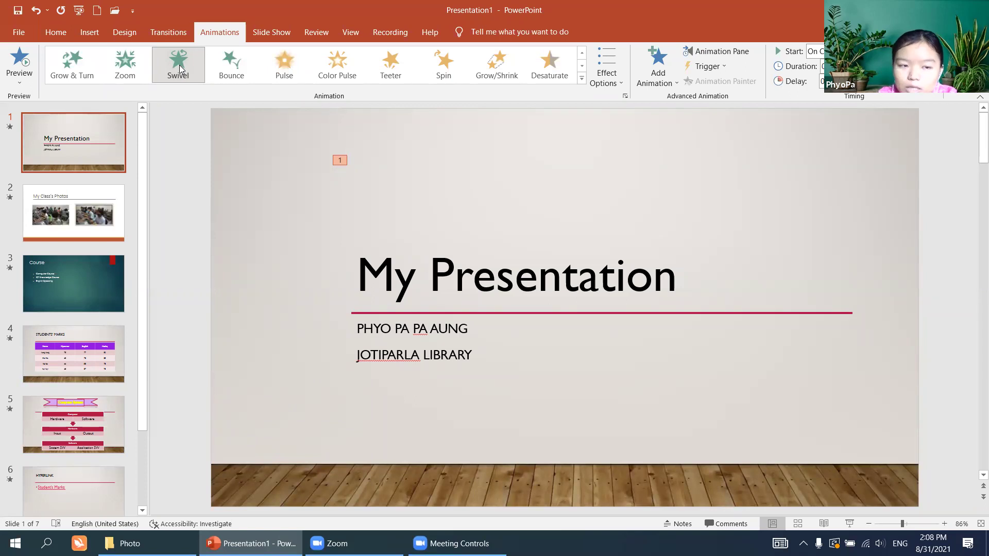
click(127, 64)
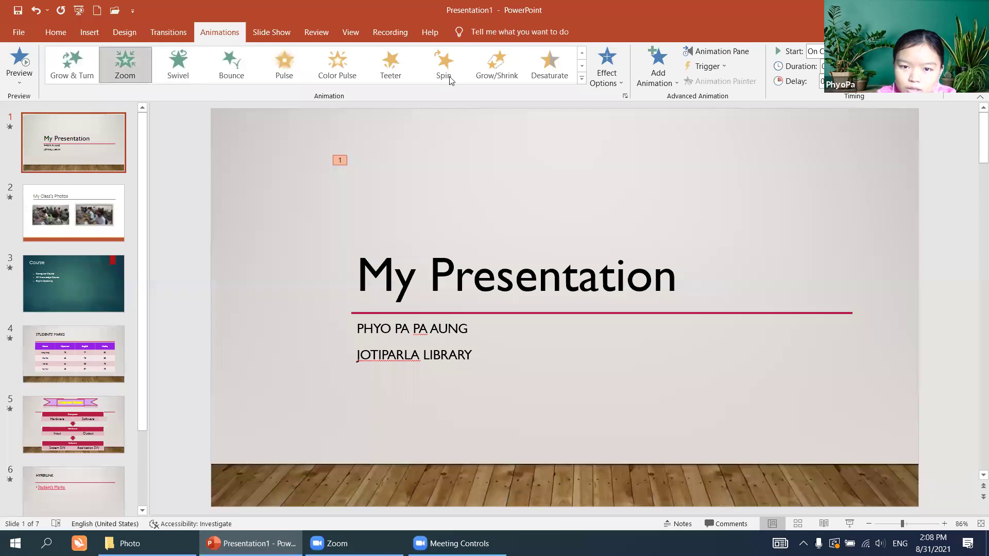
Try Random Bars on the title, settle on Shape, and bring up More Entrance Effects
click(582, 79)
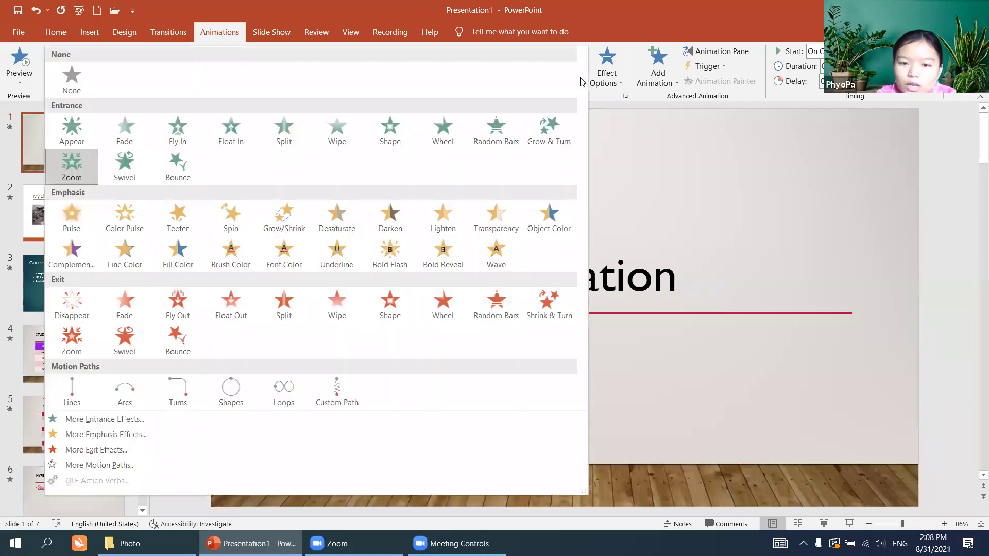
click(493, 127)
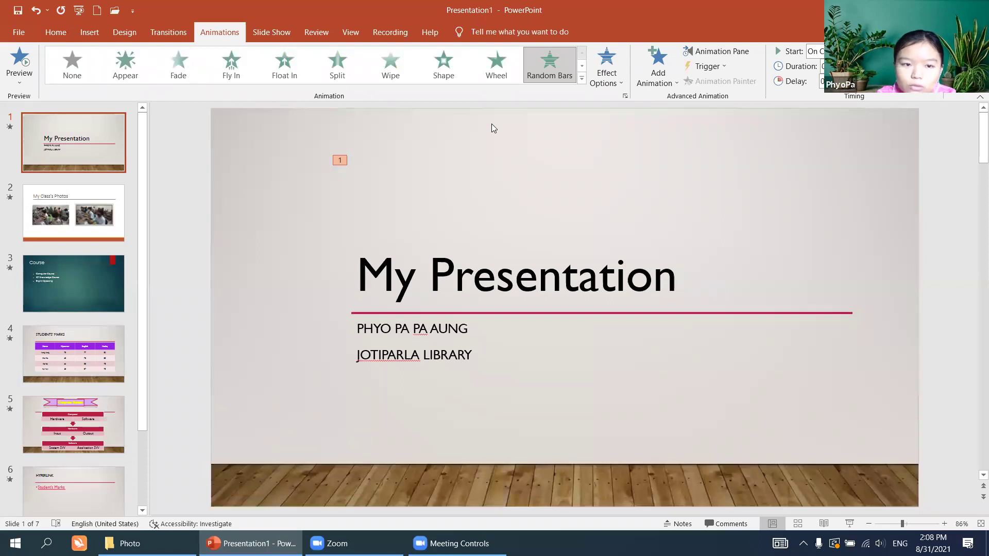
click(455, 72)
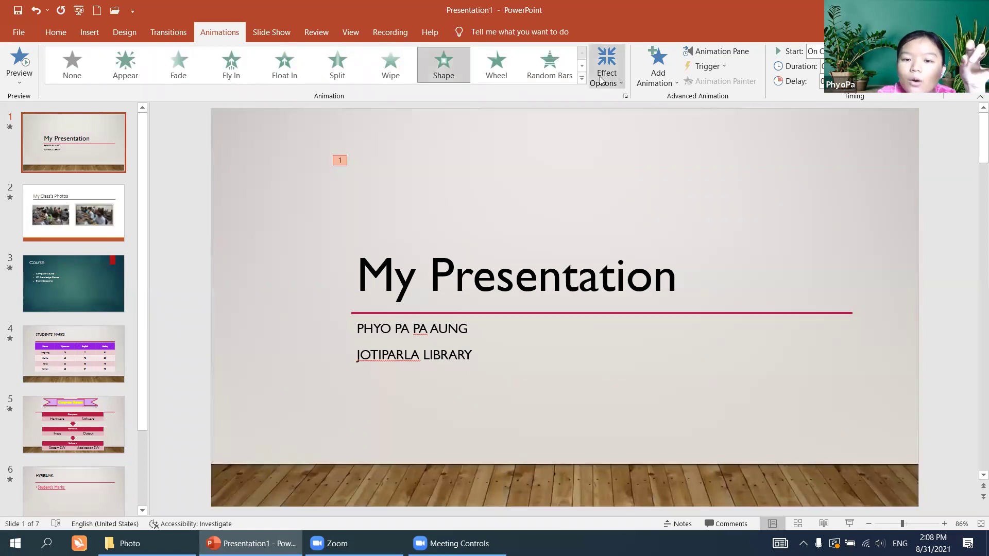
click(586, 79)
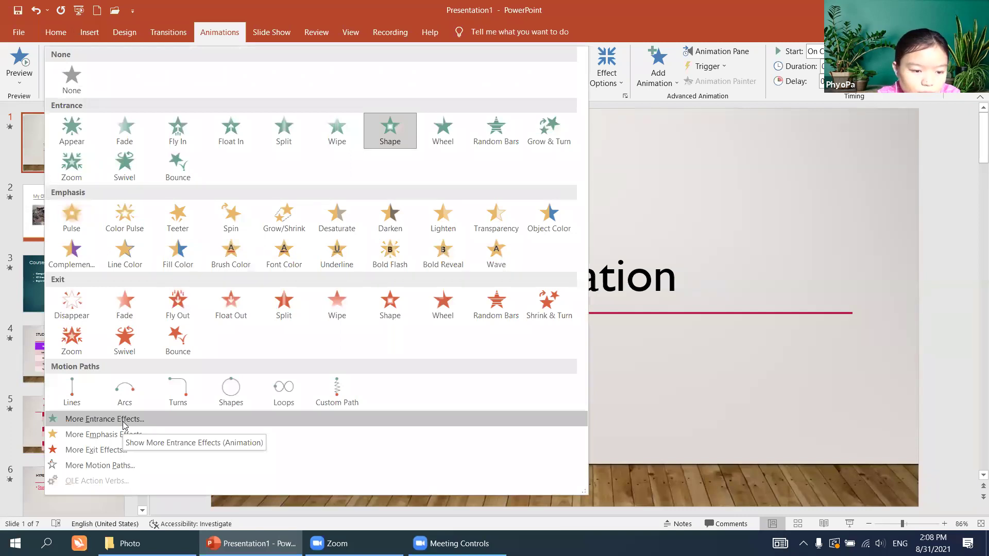
click(122, 421)
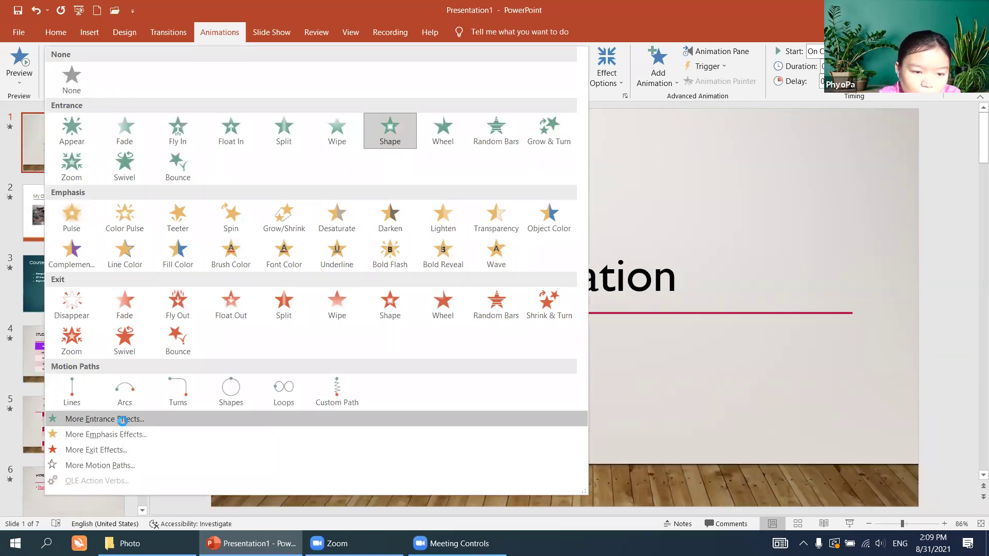
Preview Appear, Plus and Fly In on the title, then confirm Plus as its entrance
click(429, 167)
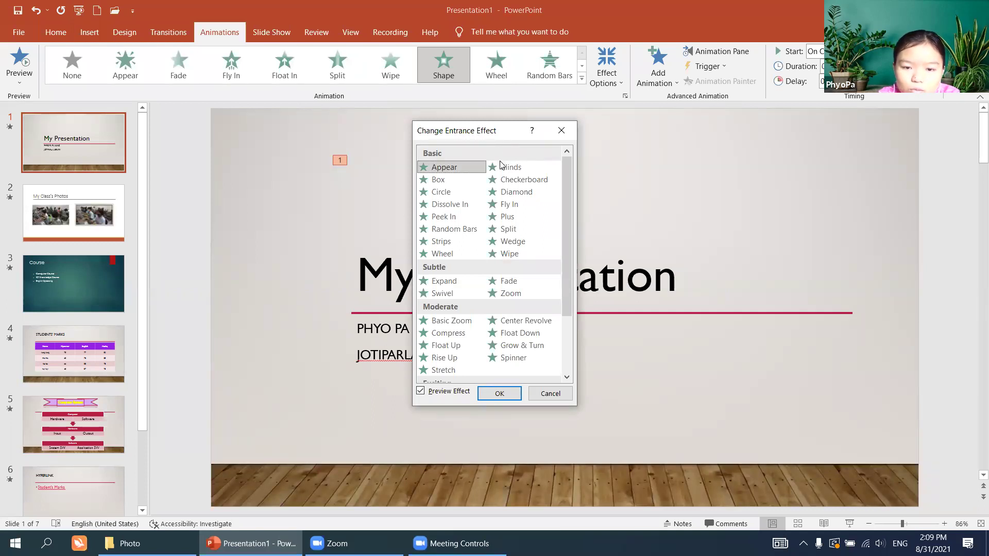
click(512, 217)
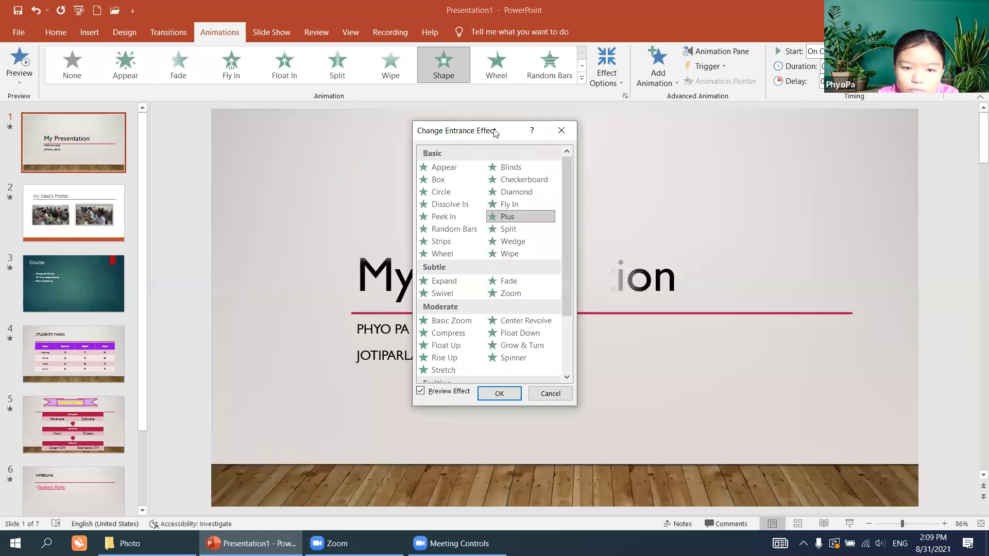
mouse_move(495, 133)
mouse_down()
mouse_move(713, 120)
mouse_move(500, 129)
mouse_up()
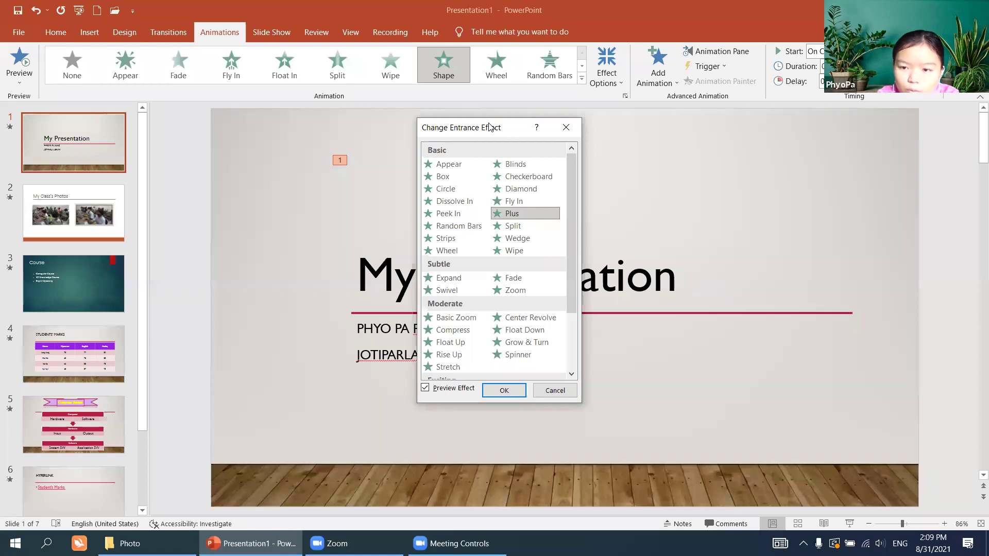
drag(489, 127, 824, 127)
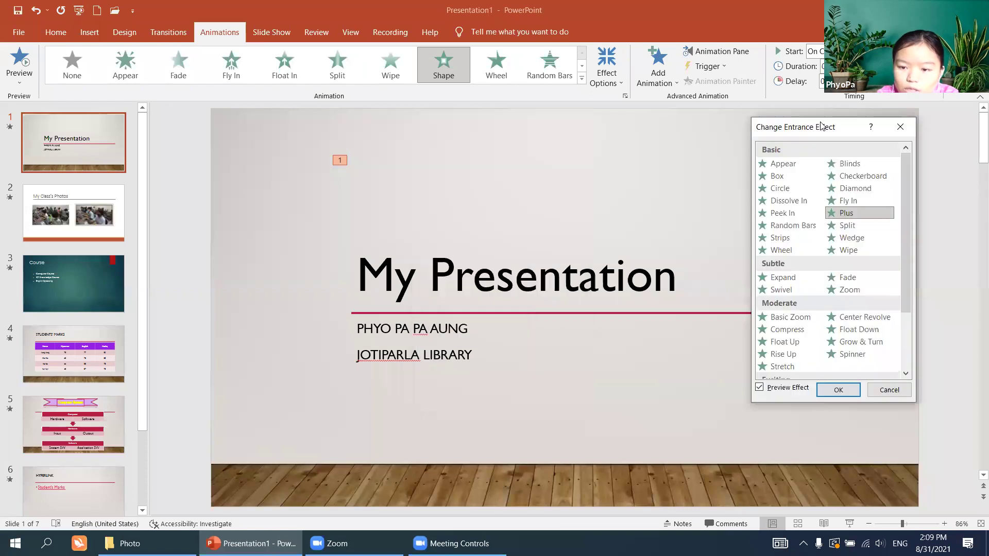
click(848, 201)
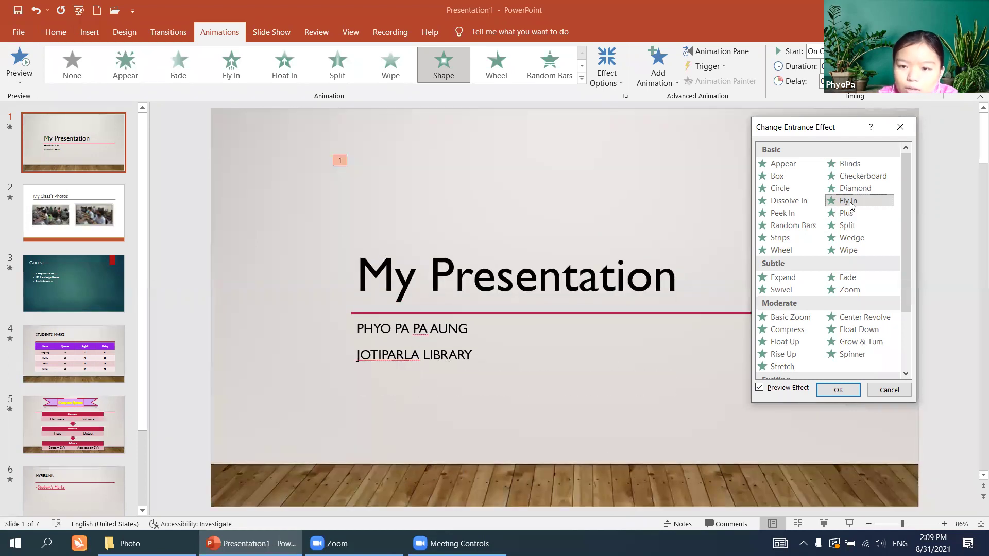
click(847, 213)
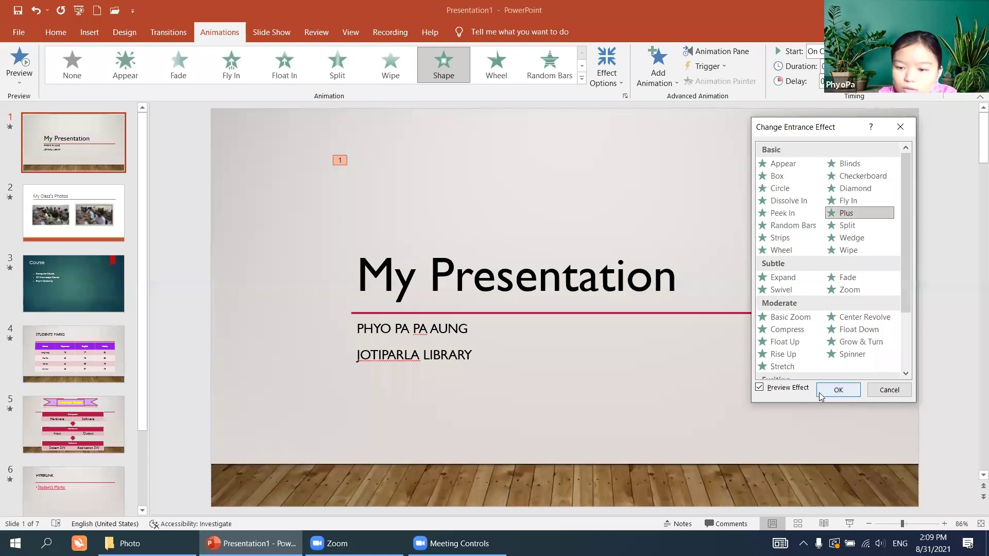
click(836, 391)
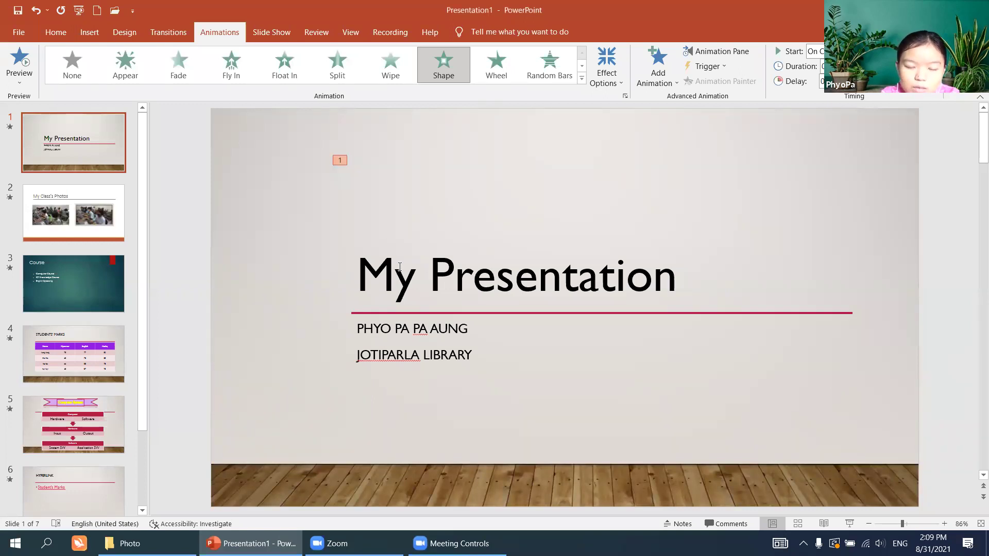
Apply Random Bars to the two subtitle lines, numbered 2 and 3 after the title
click(399, 266)
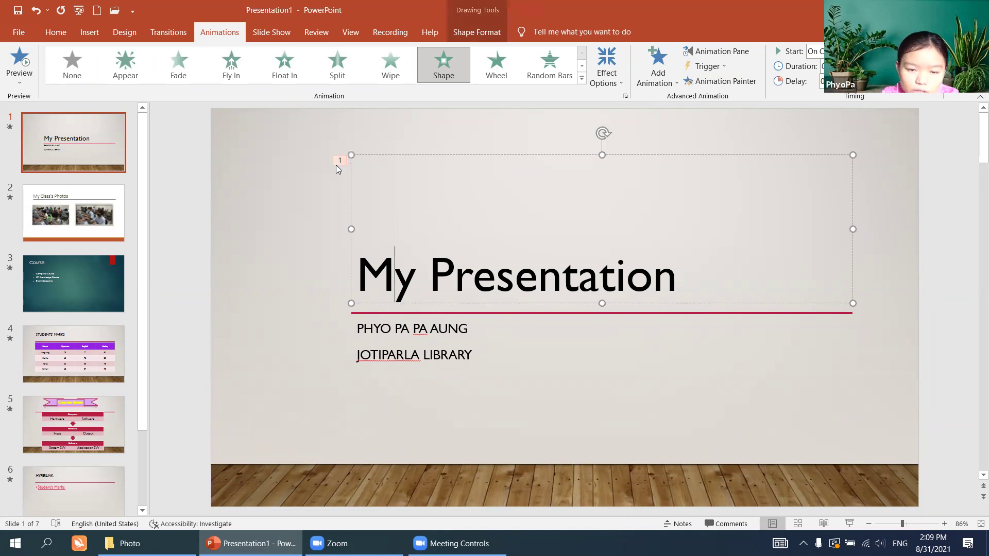
click(391, 329)
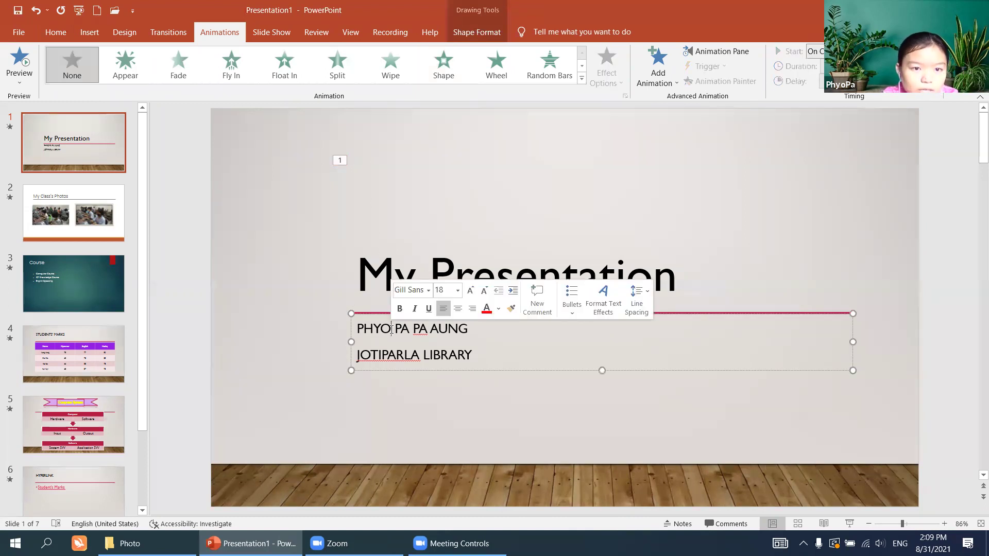
click(549, 67)
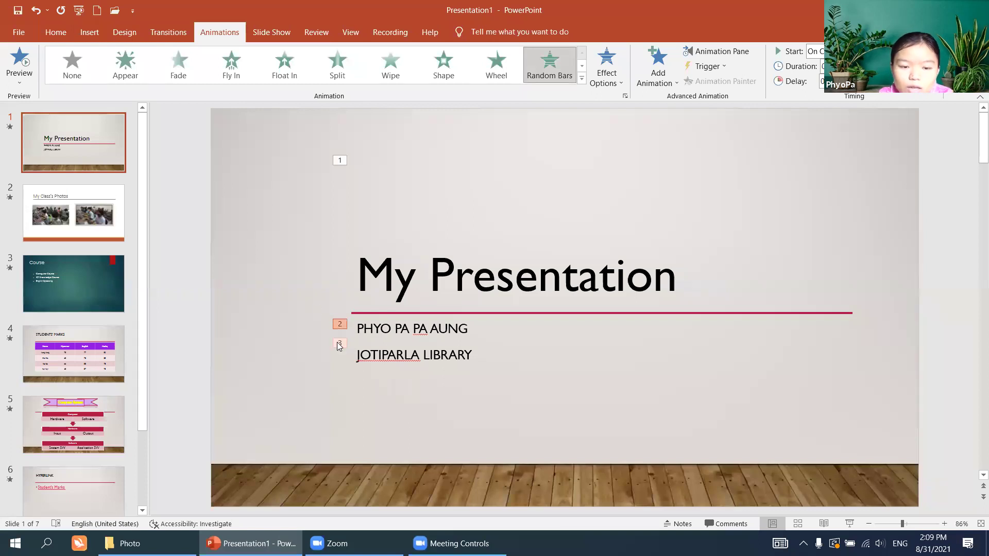
click(305, 299)
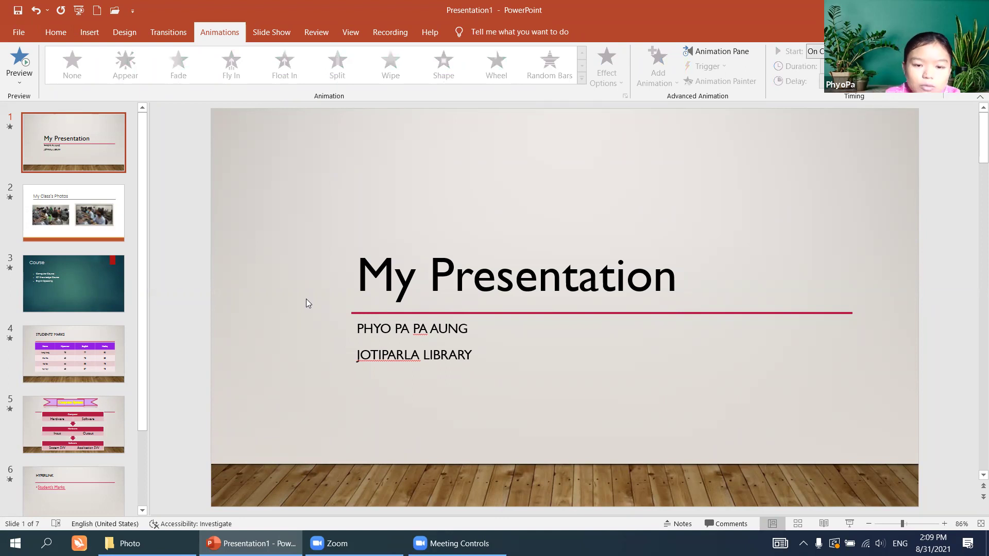
click(390, 289)
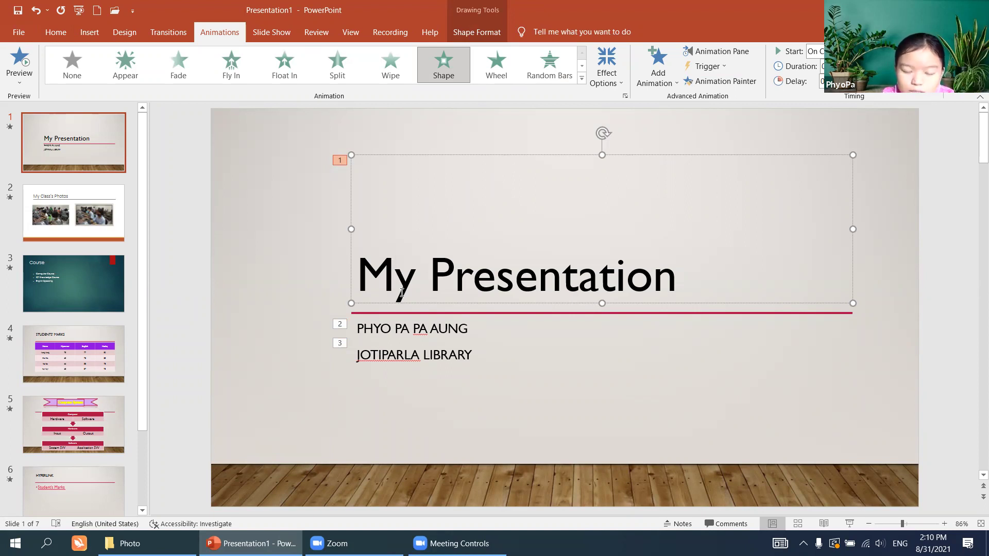
Undo the last three animation changes, including the subtitle's Random Bars
click(406, 327)
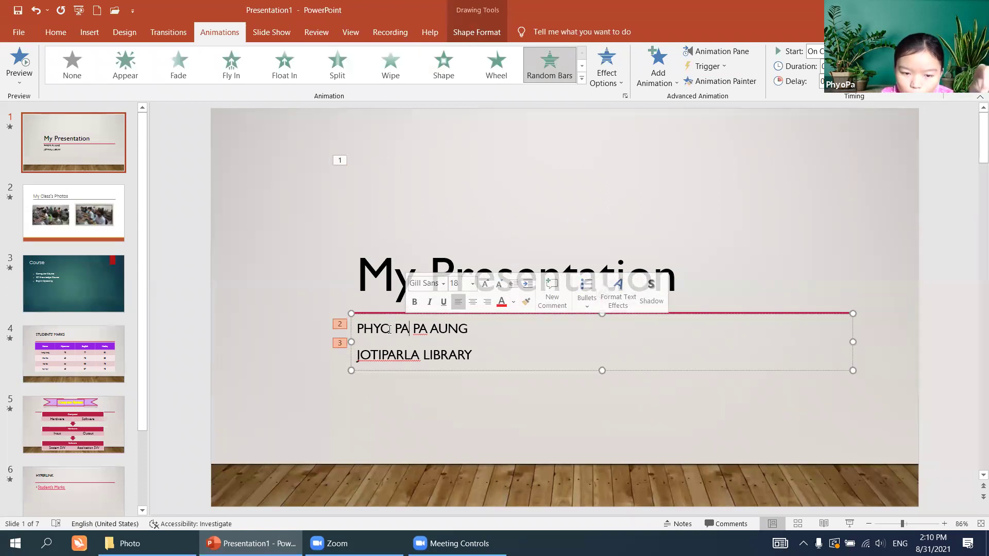
key(ctrl+z)
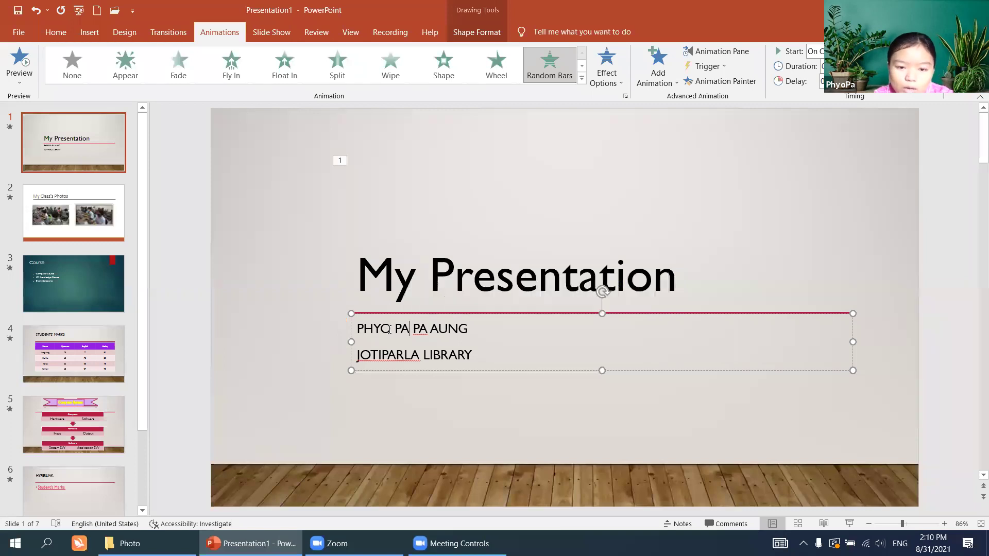
key(ctrl+z)
key(ctrl+z)
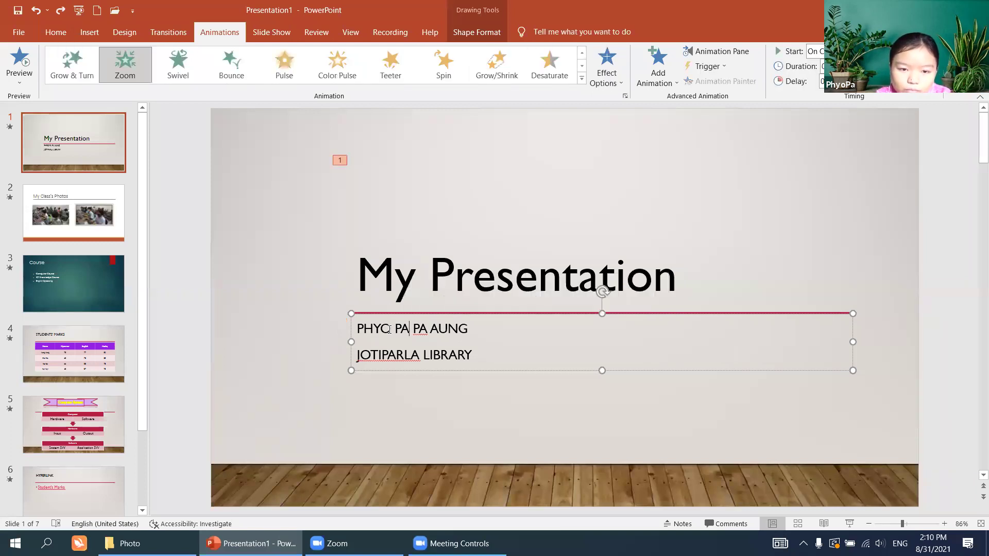
key(ctrl+z)
Set the title's animation to None and give the subtitle lines Float In
click(359, 273)
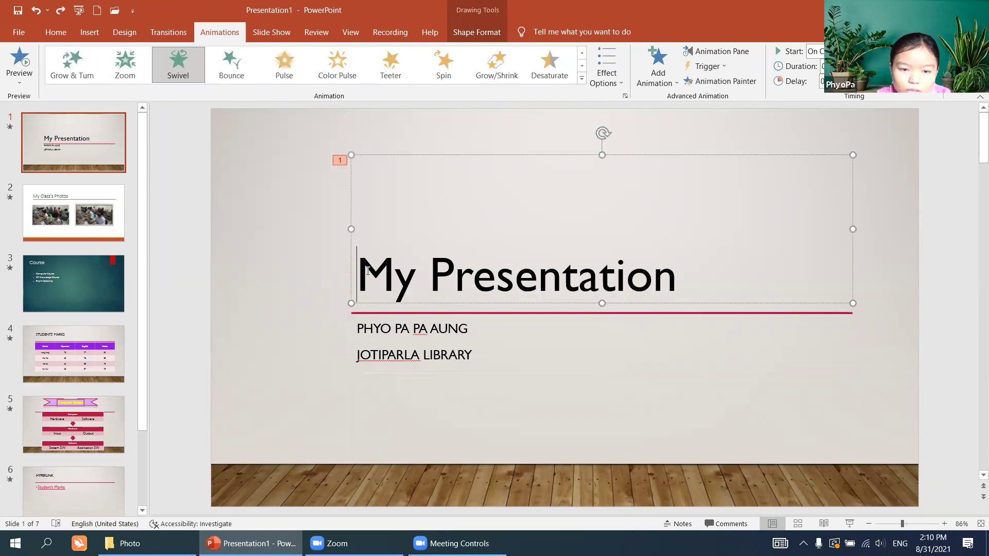
click(580, 81)
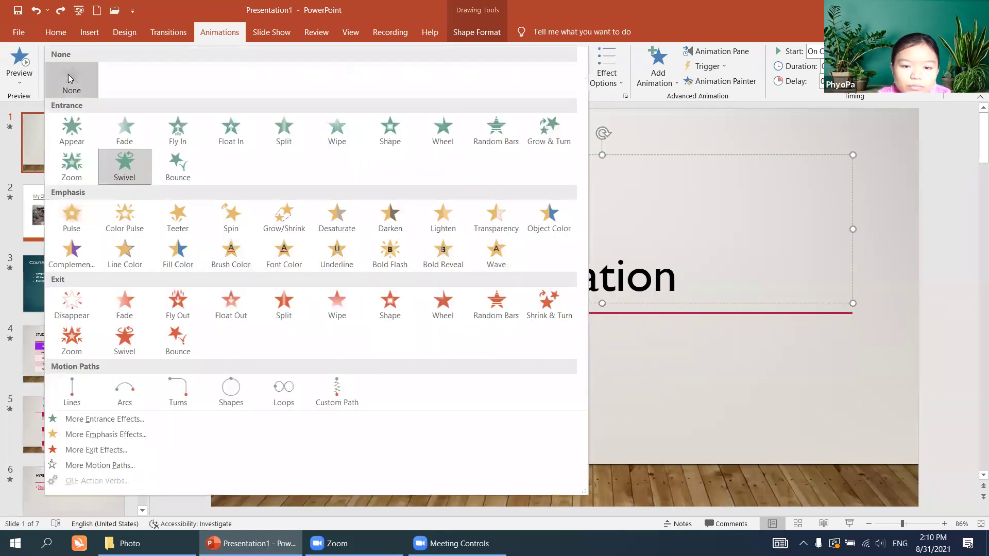
click(69, 78)
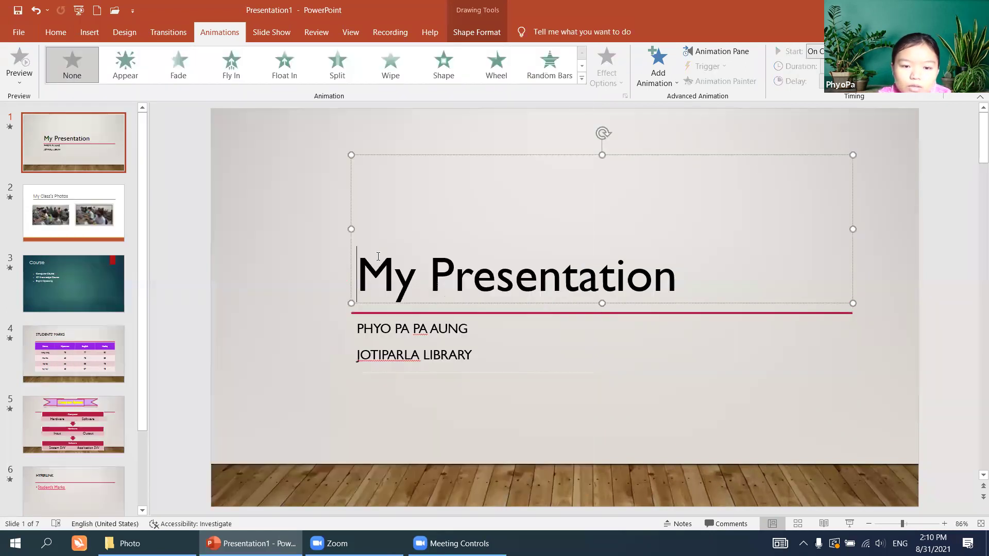
click(405, 325)
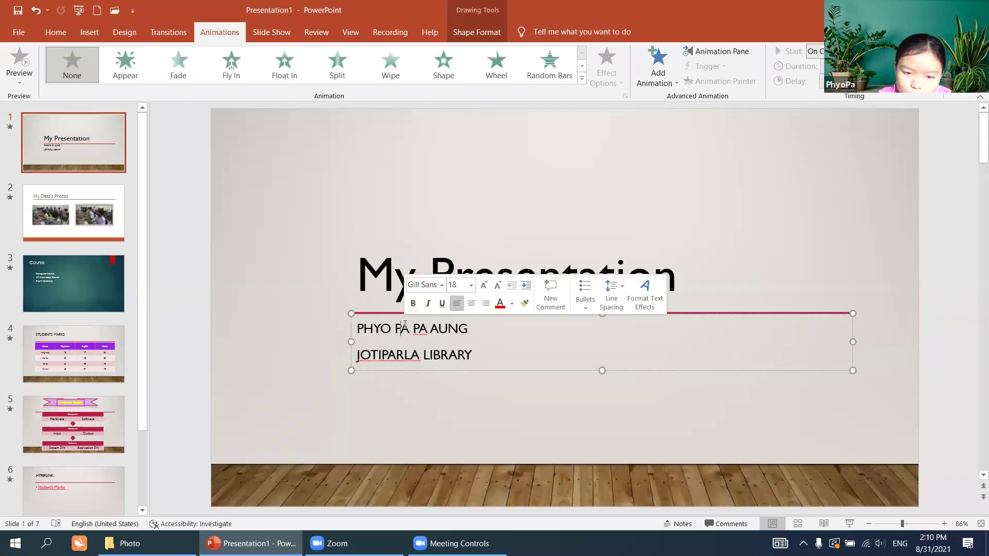
click(285, 61)
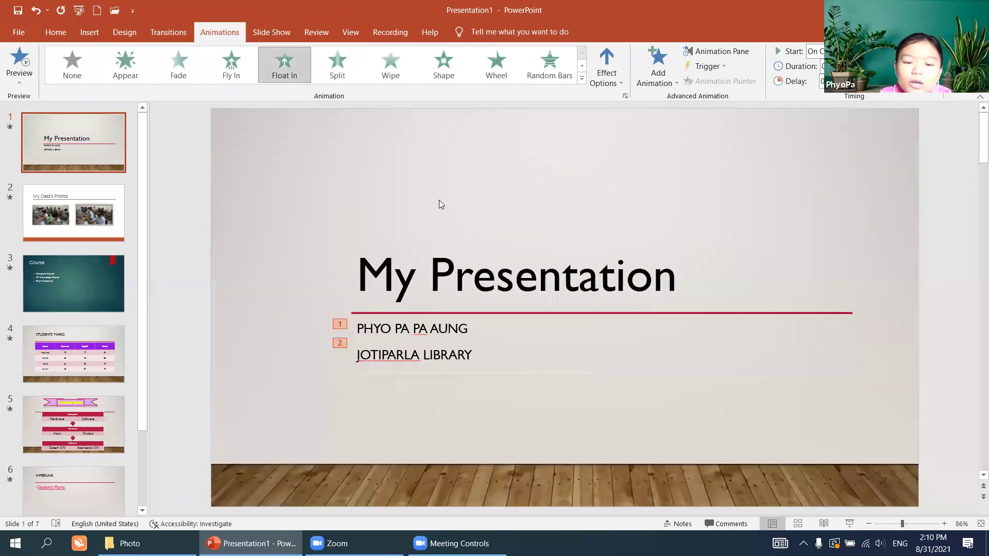
Apply Fade to the title and remove the subtitle's animation
click(433, 274)
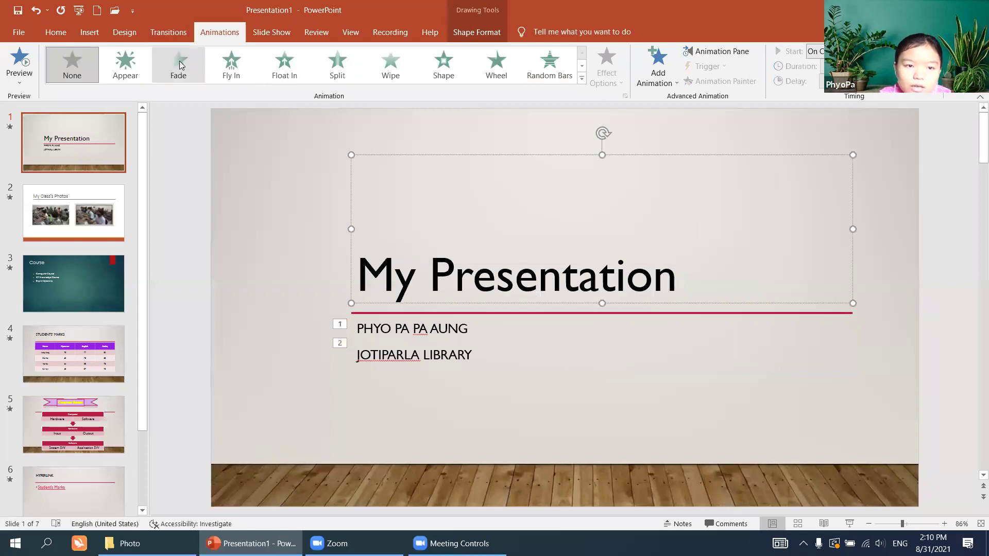
click(179, 61)
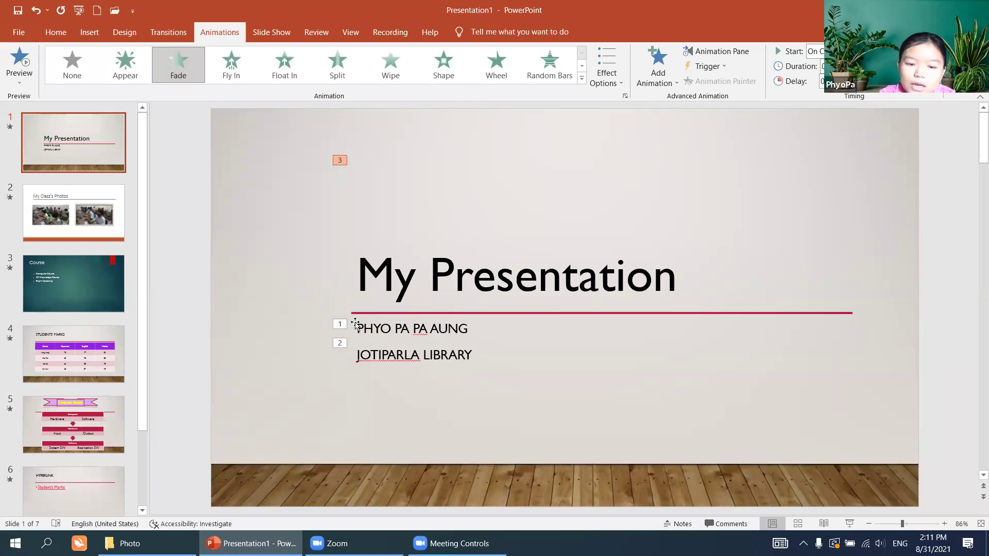
click(377, 332)
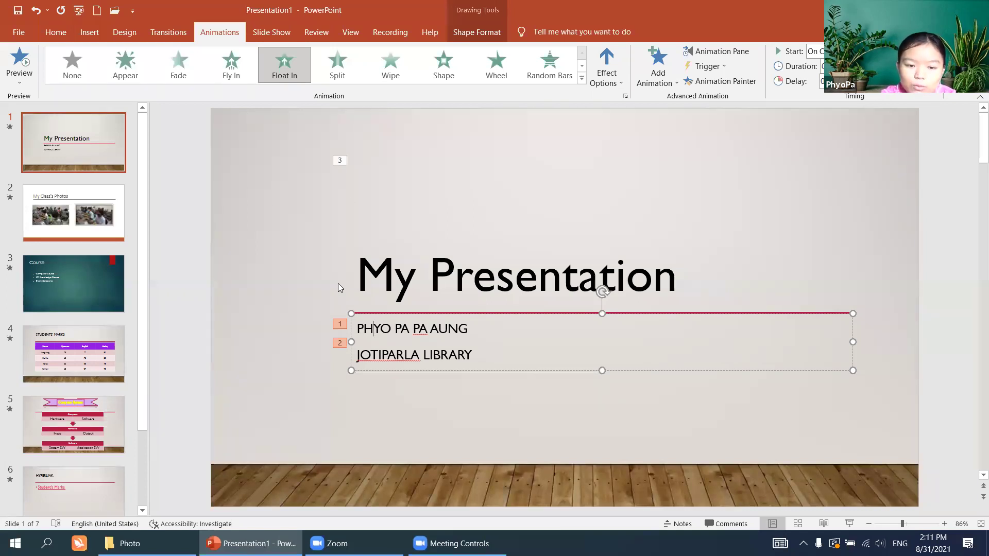
click(72, 66)
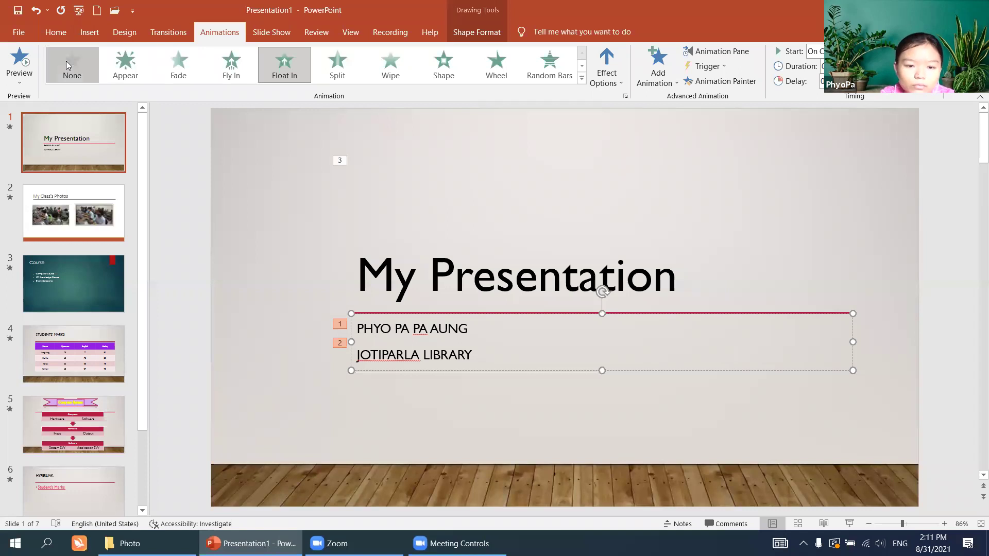
click(415, 278)
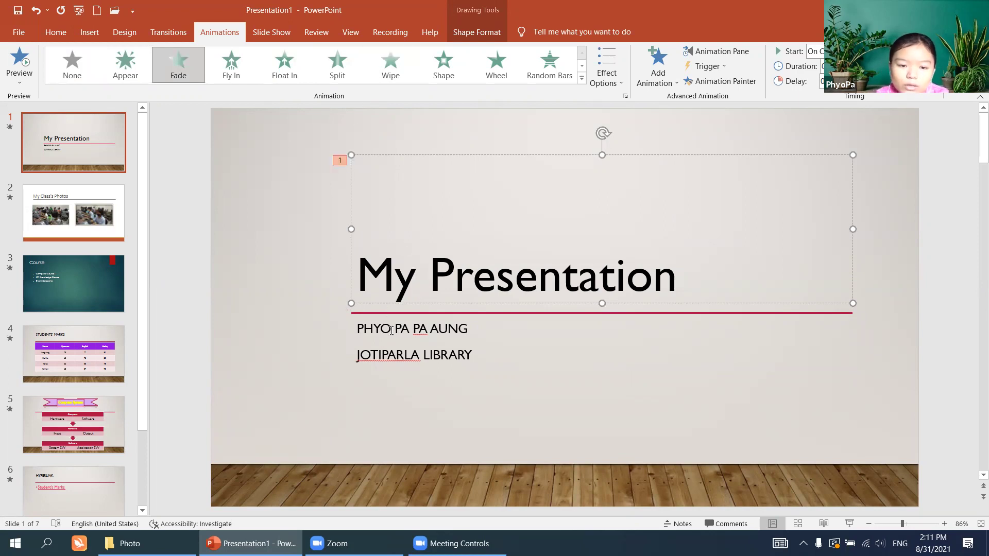
Give the subtitle a Shape entrance with Out direction and a Plus shape
click(391, 328)
click(441, 59)
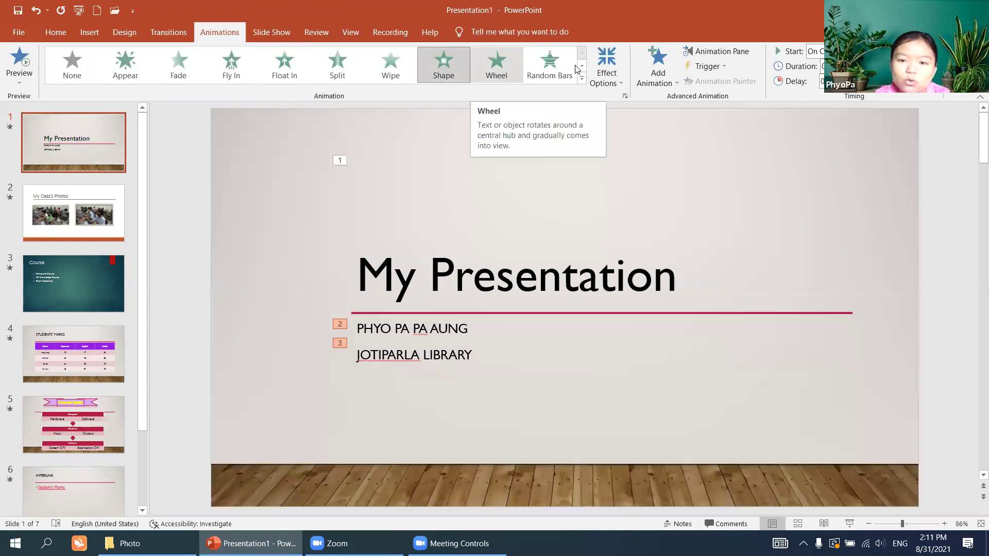
click(599, 69)
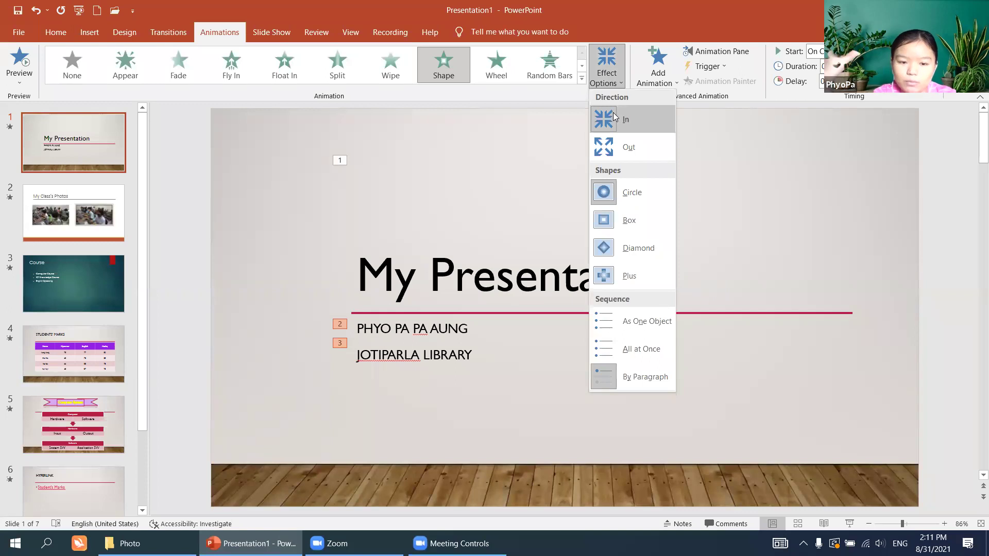
click(621, 147)
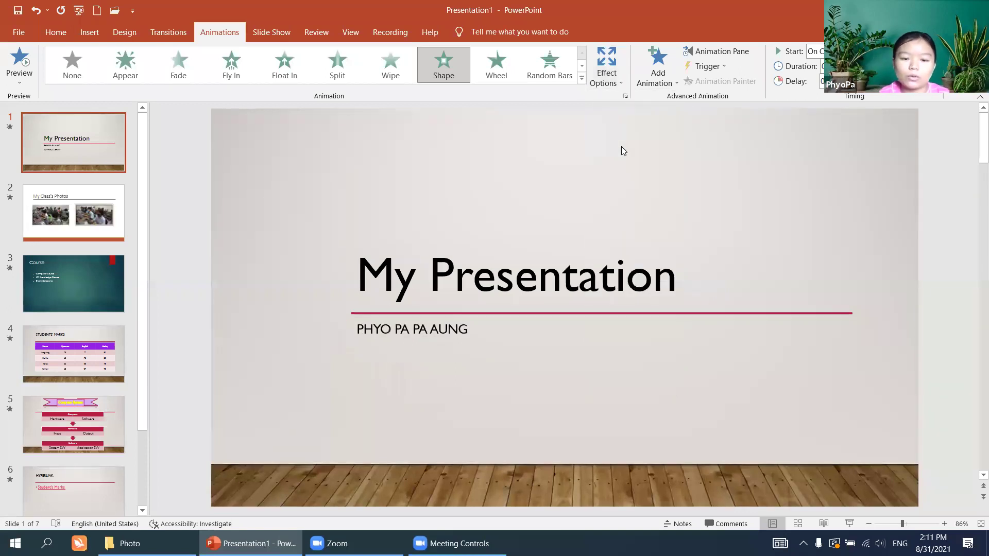
click(617, 81)
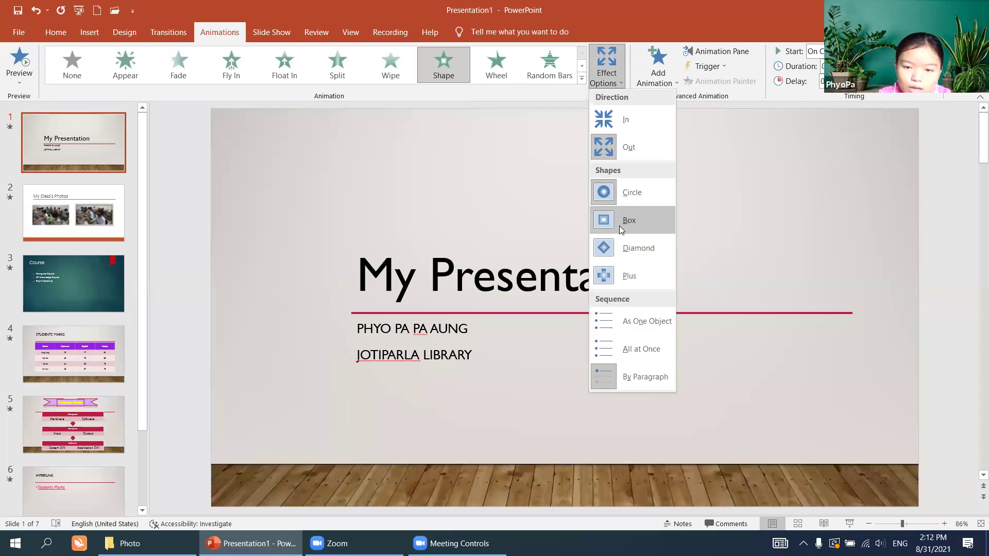
click(629, 271)
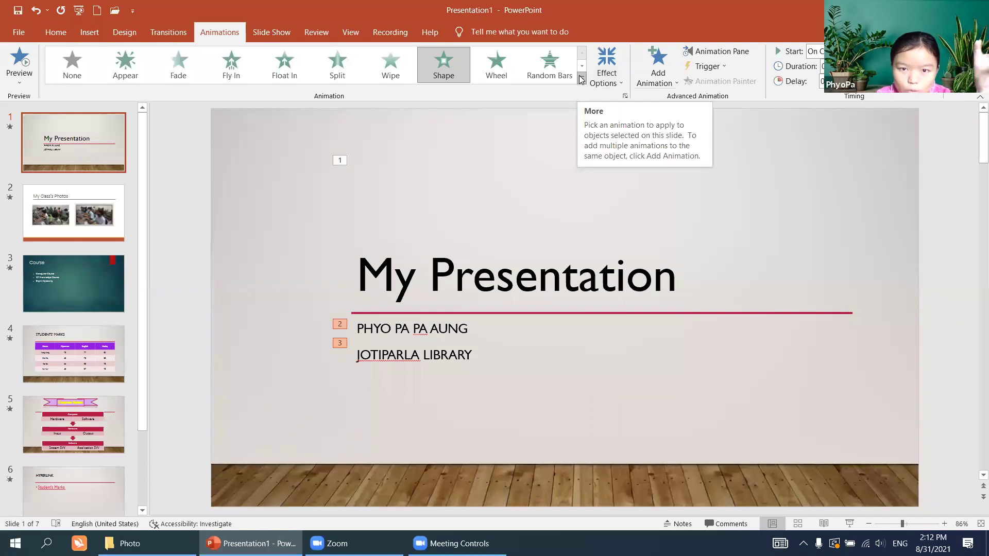
Change the subtitle's entrance to Wipe, keeping Effect Options on By Paragraph
click(580, 79)
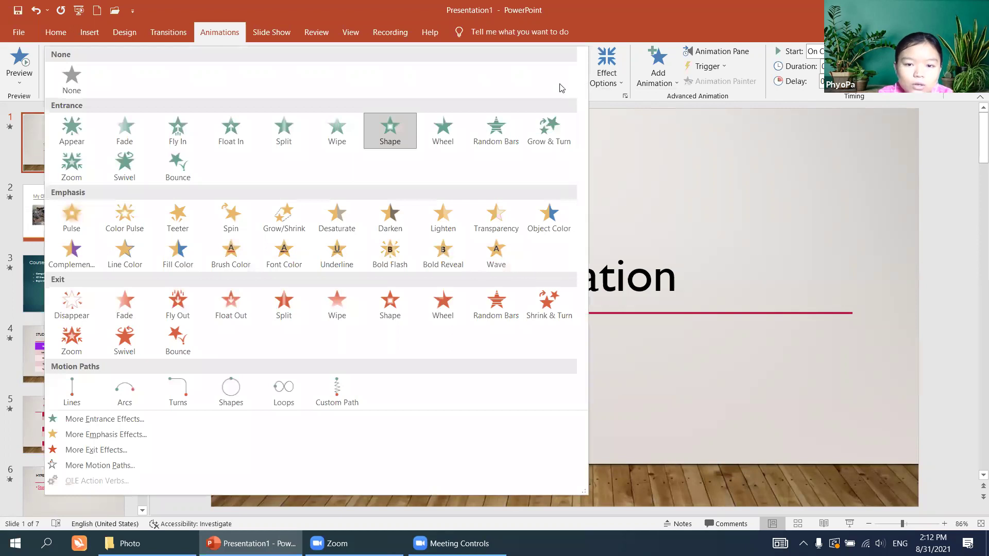
click(337, 124)
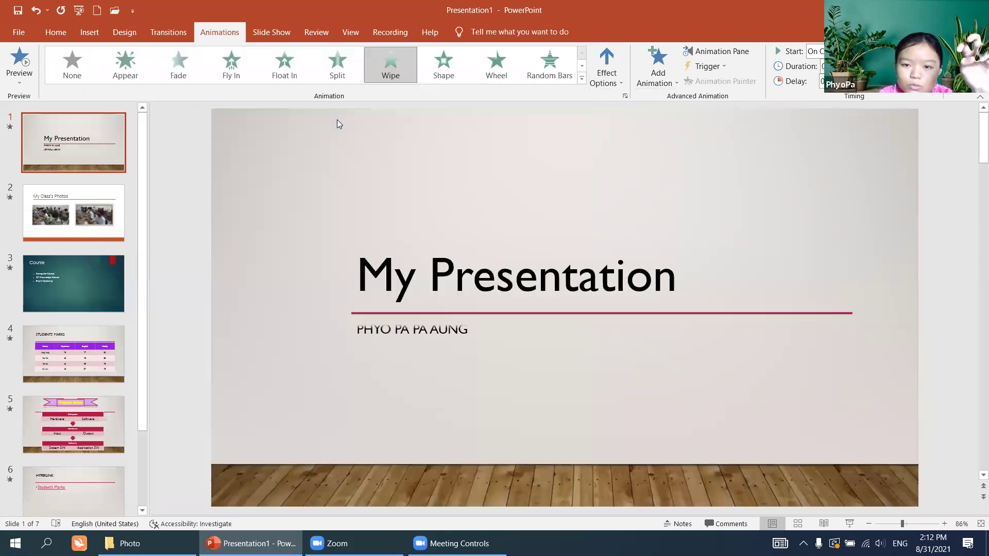
click(606, 75)
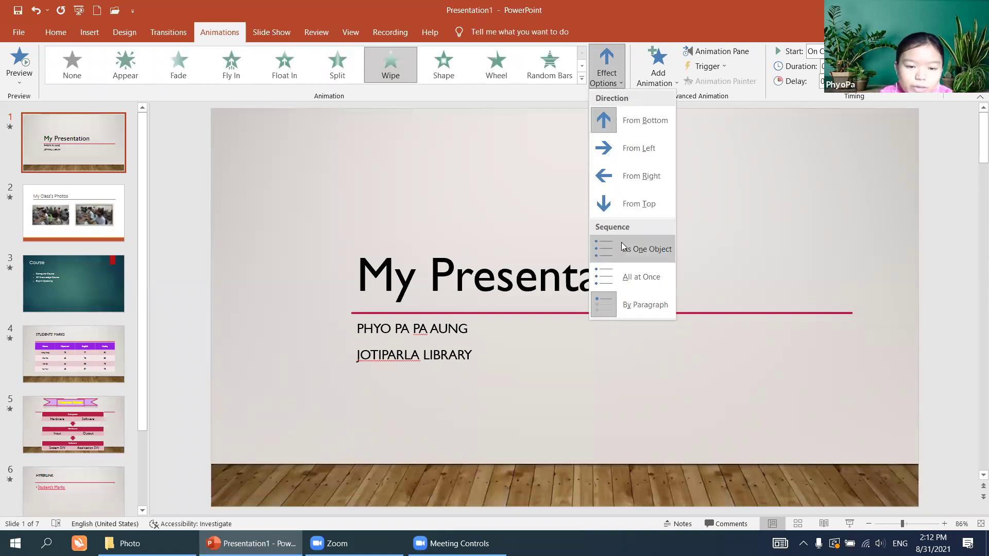
click(530, 208)
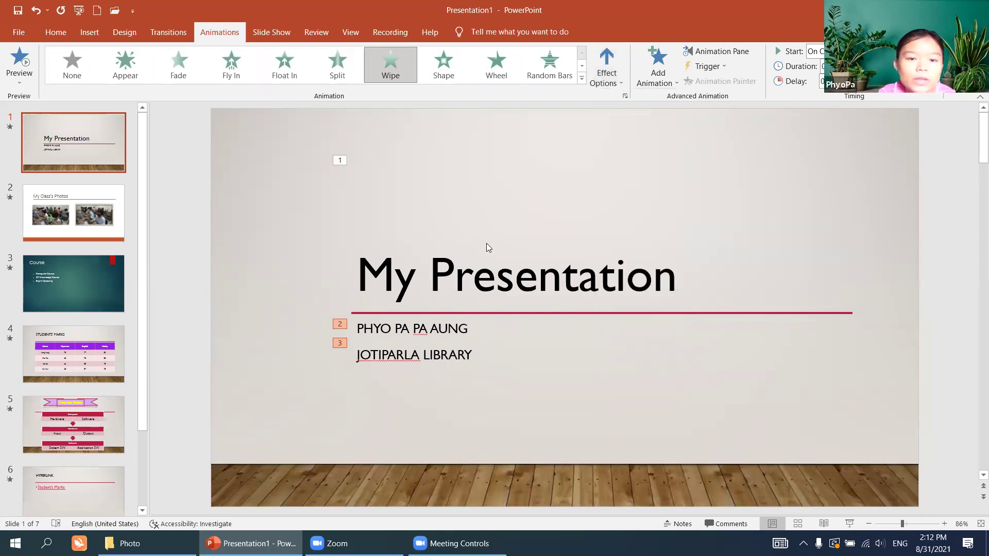
Check the title's Fade effect options without changing them
click(473, 271)
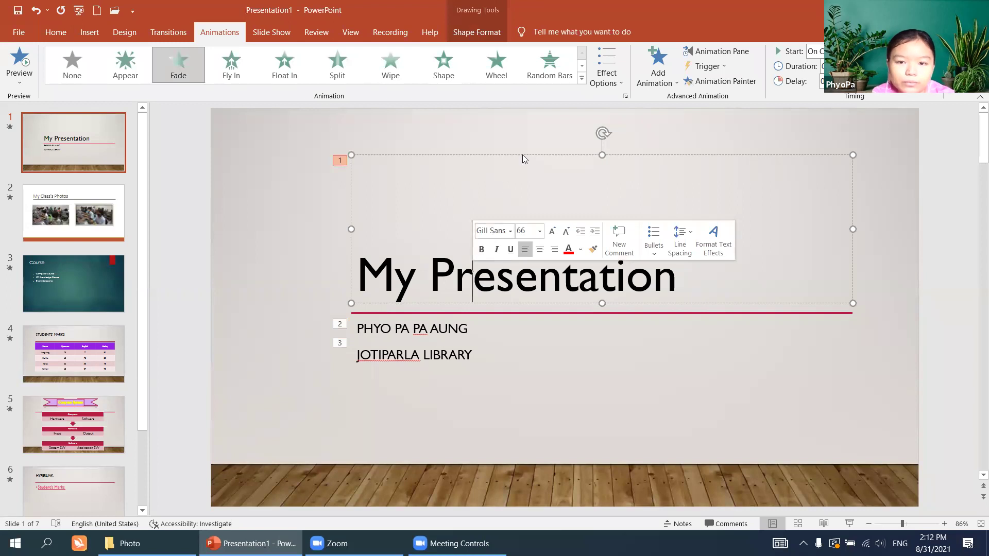
click(618, 82)
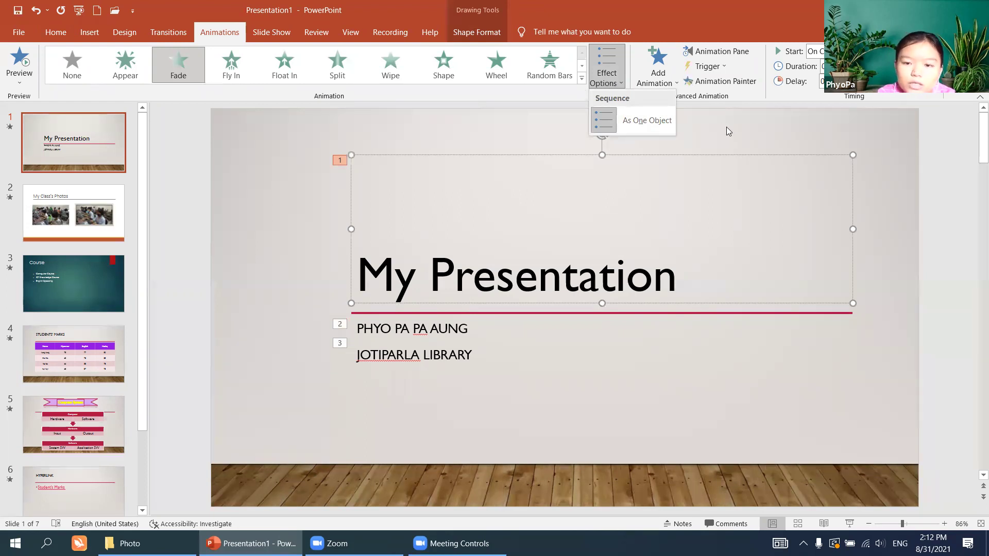
click(733, 169)
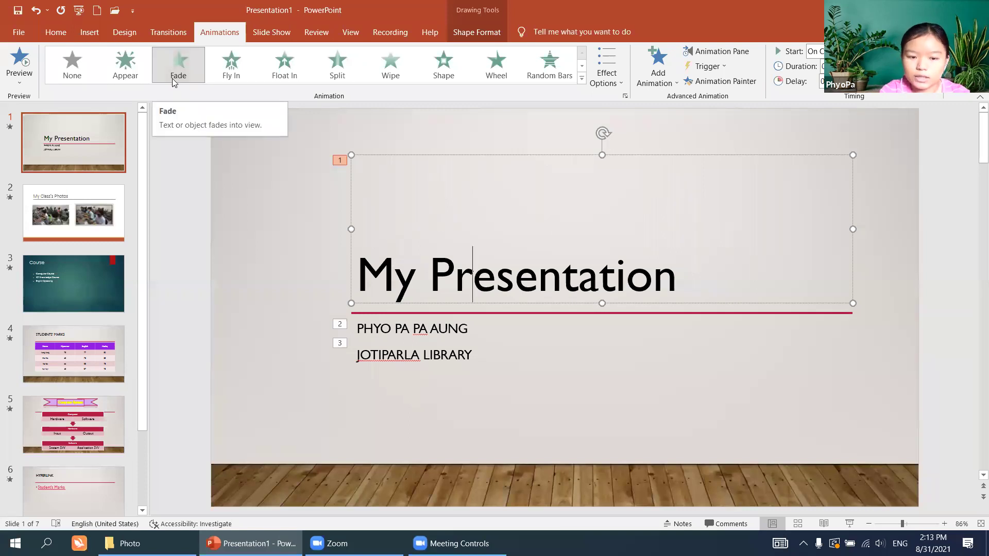
Set the subtitle's animation to None and keep Fade on the title after trying Random Bars
click(364, 328)
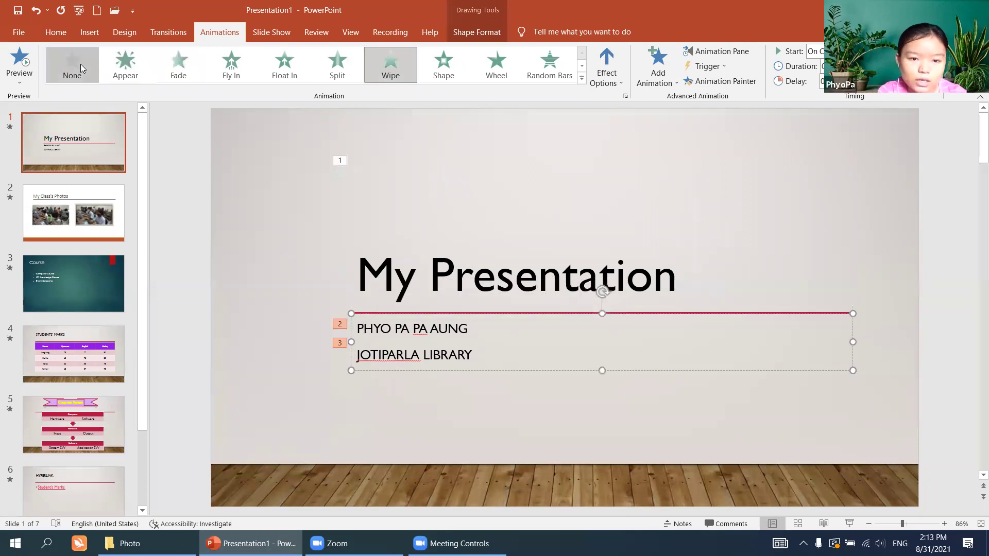
click(78, 64)
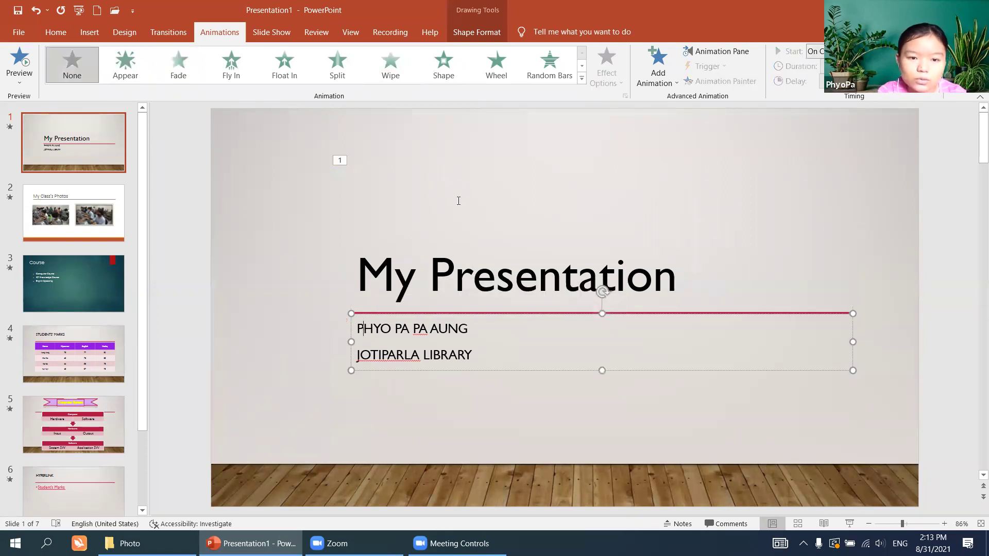
click(498, 302)
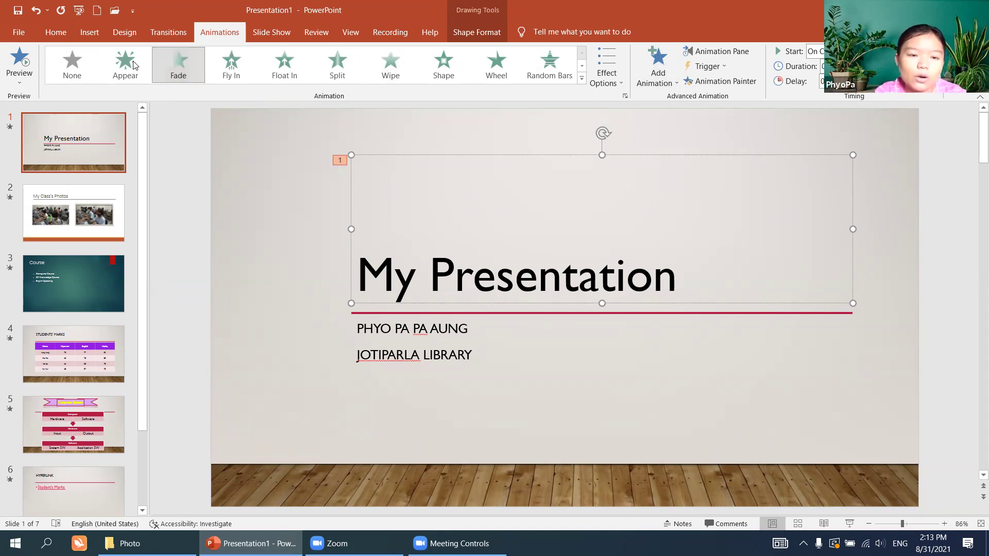
click(166, 58)
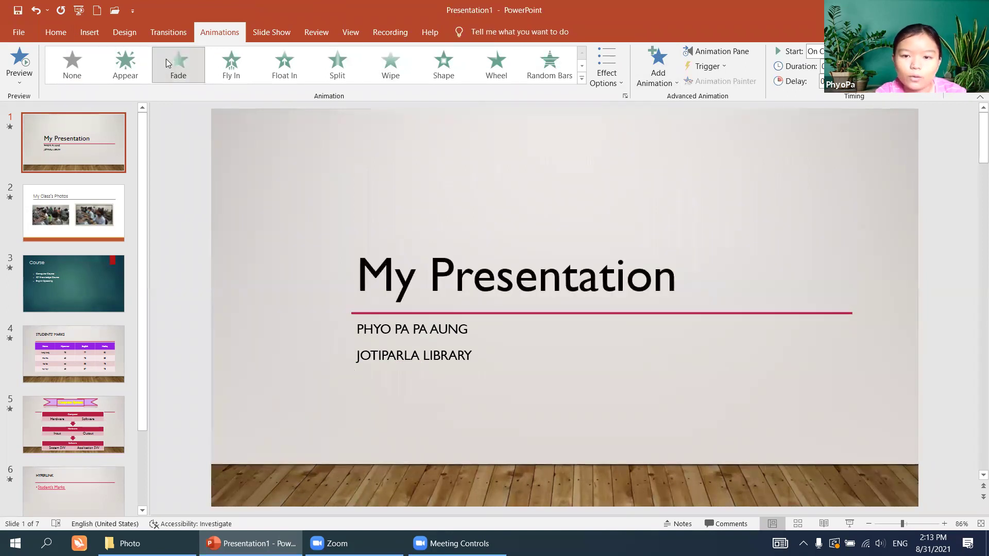
click(549, 67)
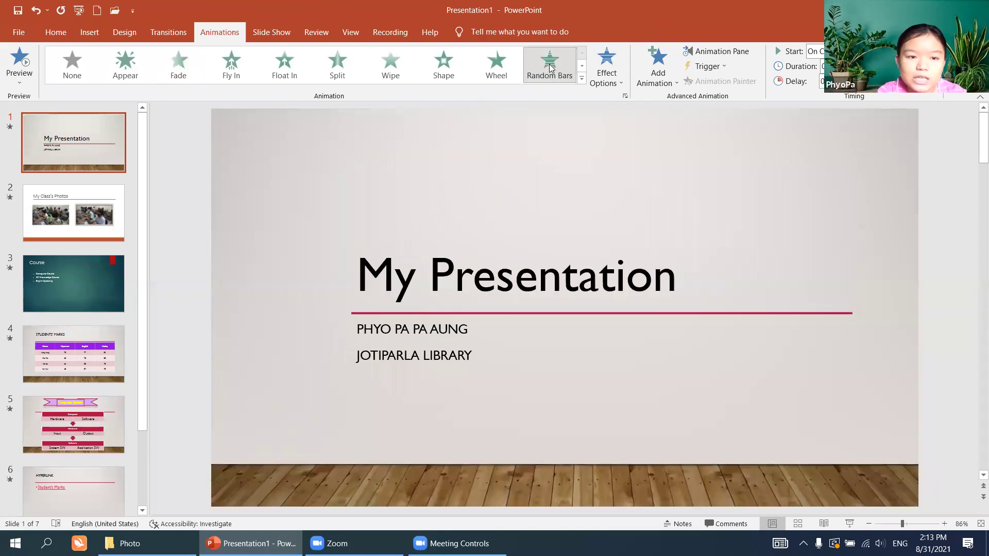
click(184, 55)
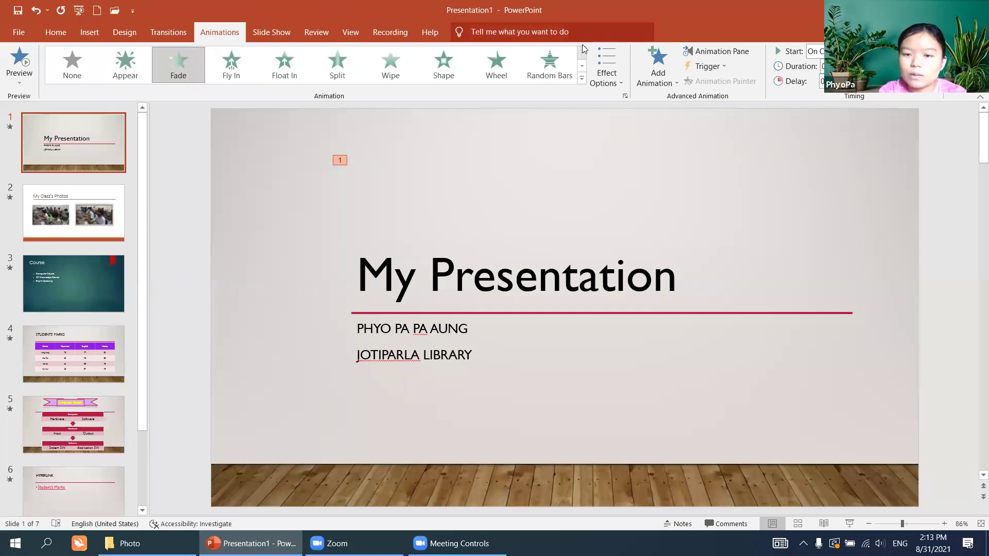
Add a Random Bars effect to the title after its Fade, as animation 2
click(652, 72)
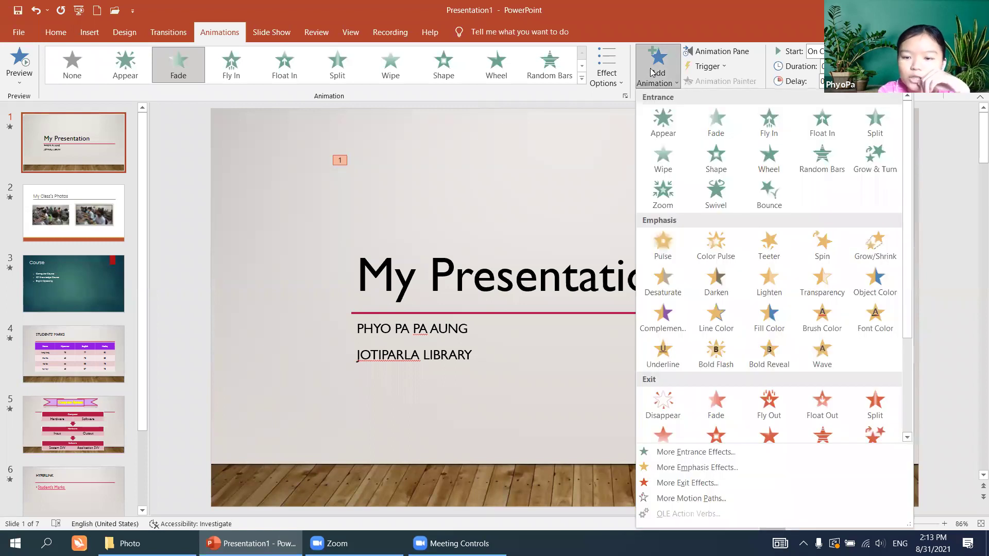
click(822, 157)
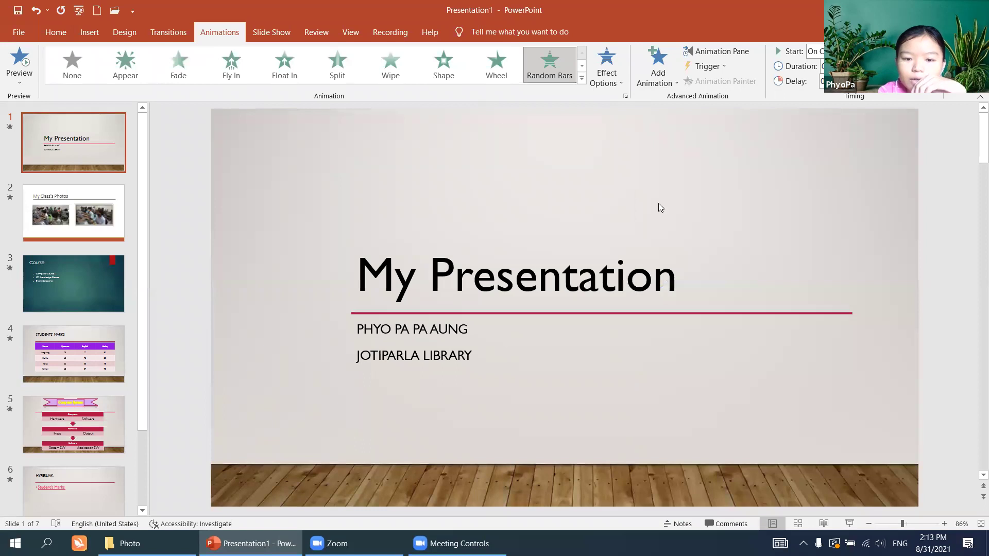
click(471, 289)
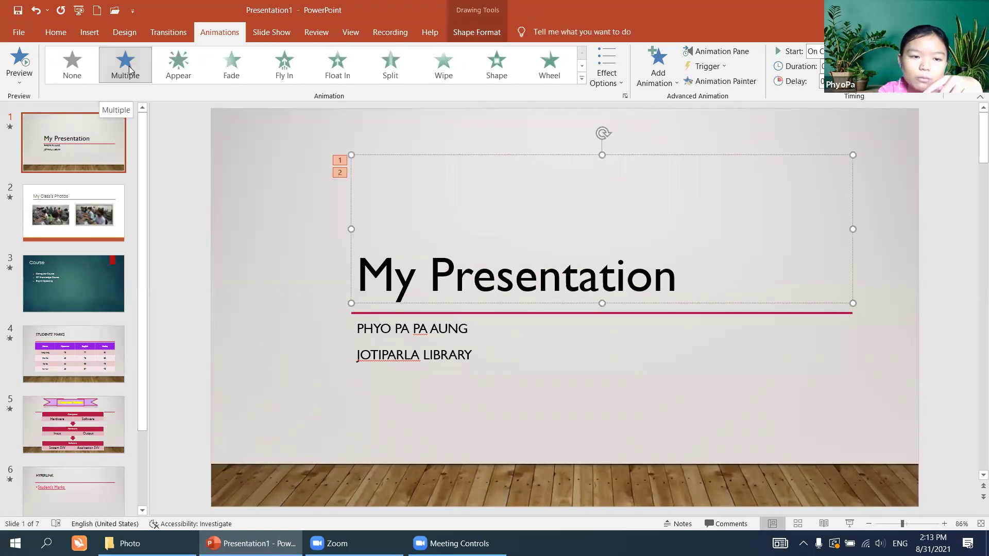
Give the subtitle lines Wheel plus an added Zoom entrance, then preview the slide's animations
click(19, 57)
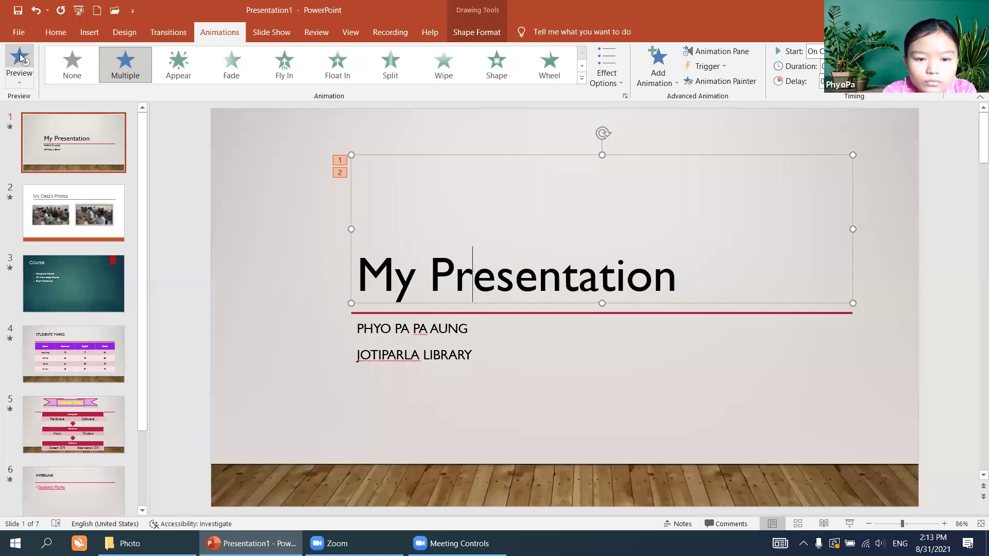
click(364, 328)
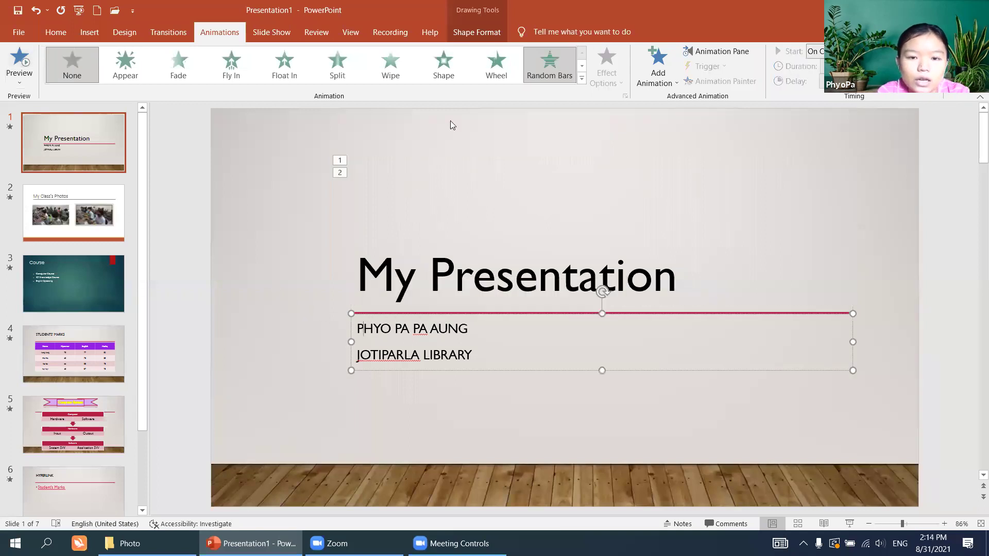
click(493, 66)
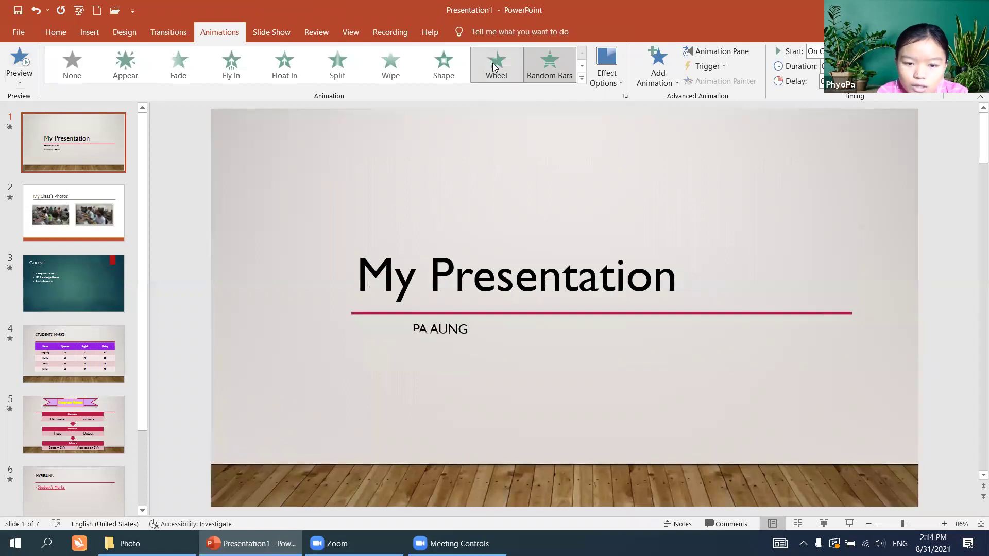
click(652, 67)
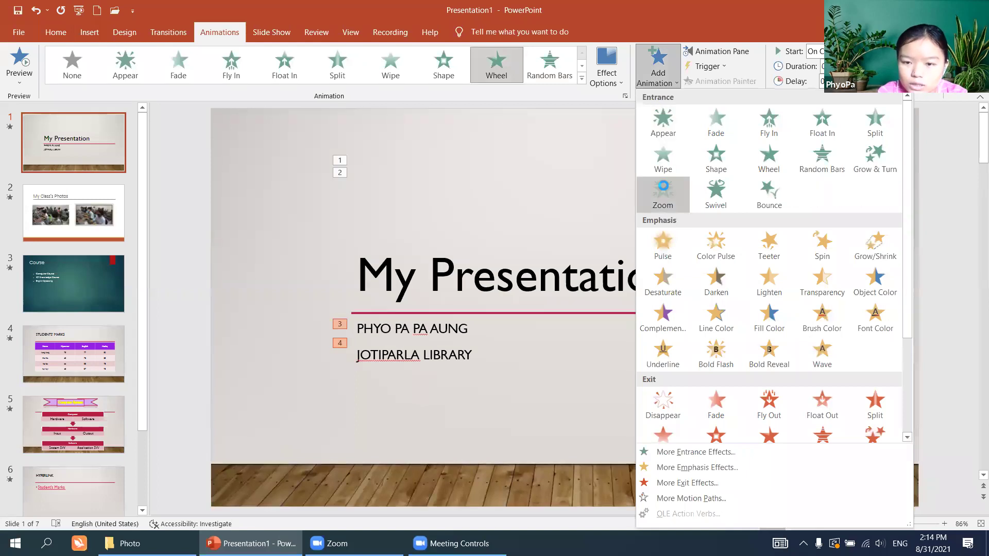
click(664, 191)
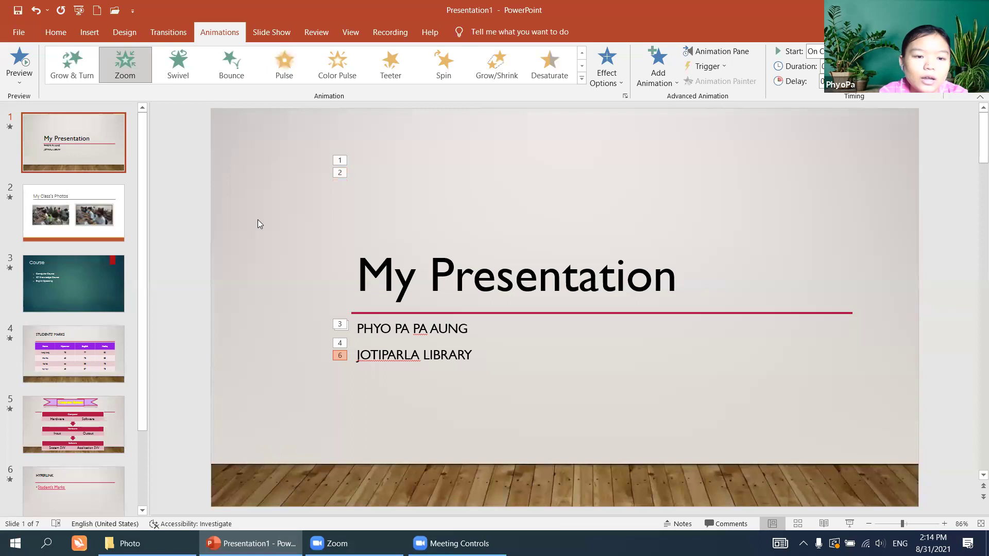
click(20, 57)
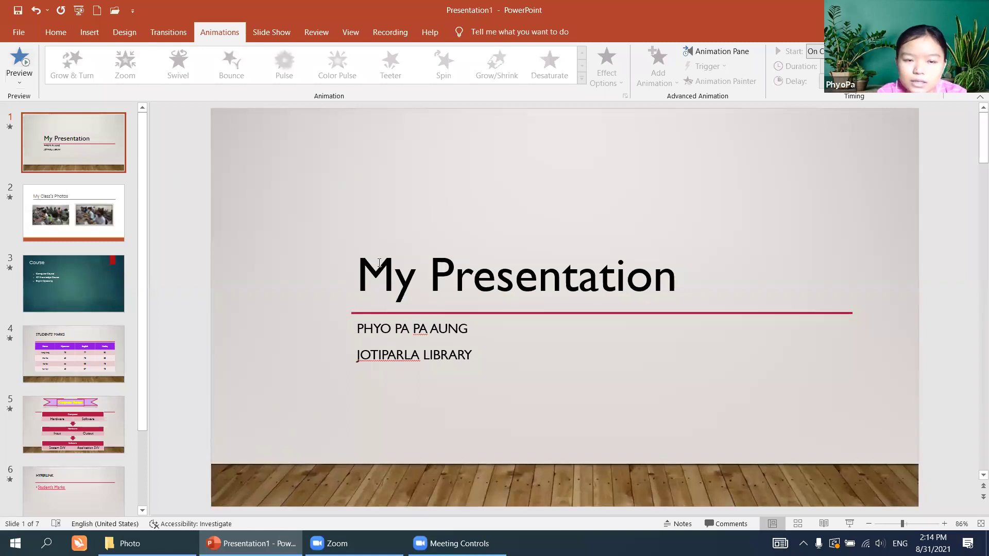
Leave the My Presentation title slide and open slide 2, 'My Class's Photos'
click(450, 289)
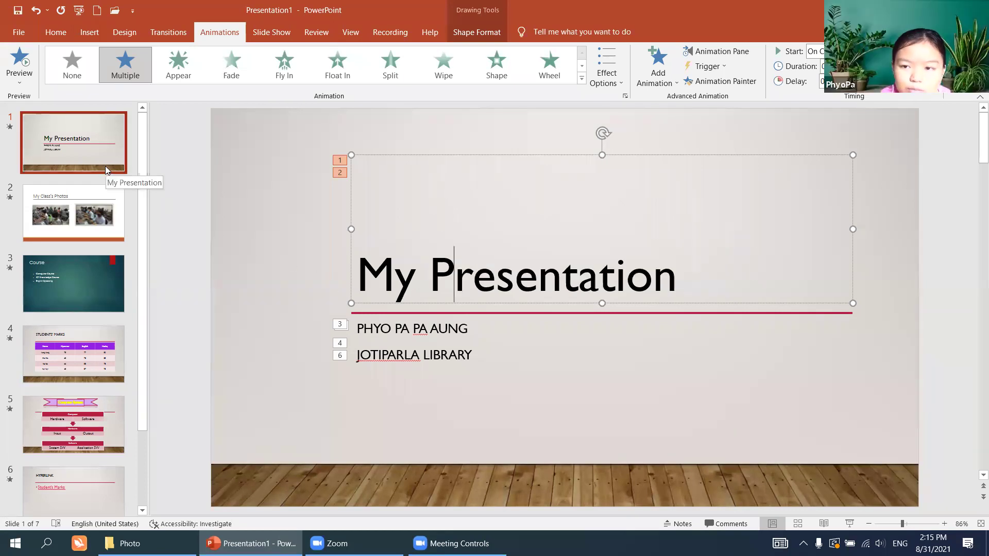
click(100, 205)
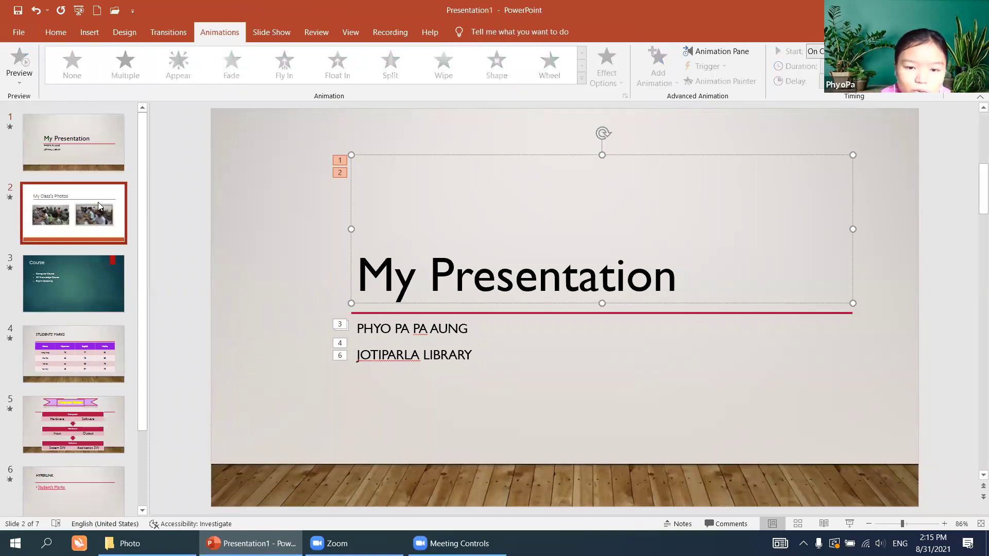
click(88, 147)
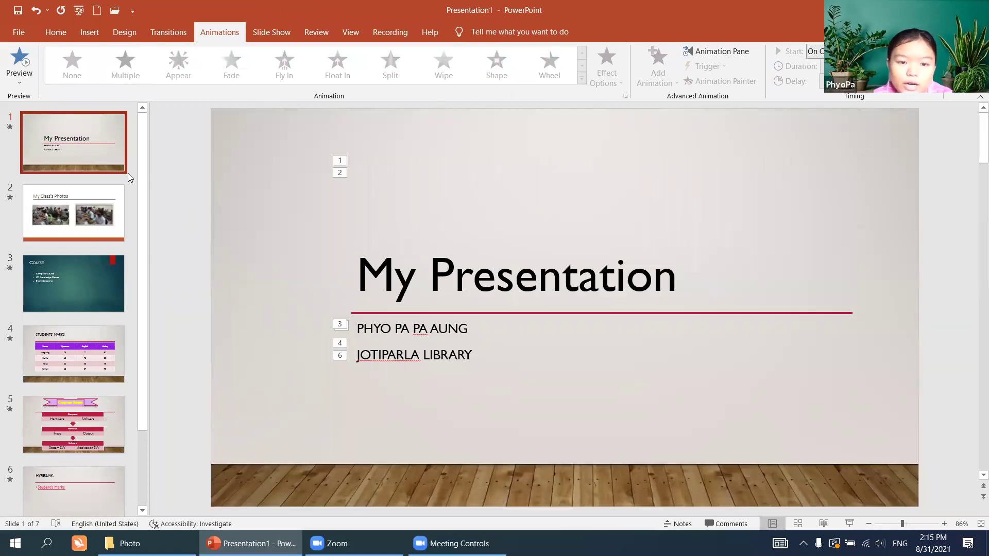
click(74, 207)
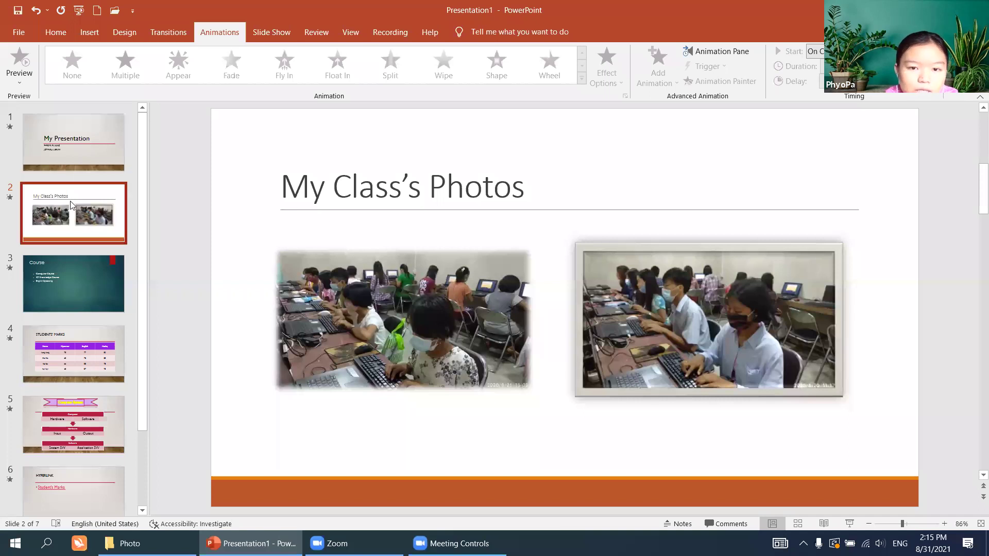
Give the My Class's Photos title a Shrink & Turn animation
click(374, 187)
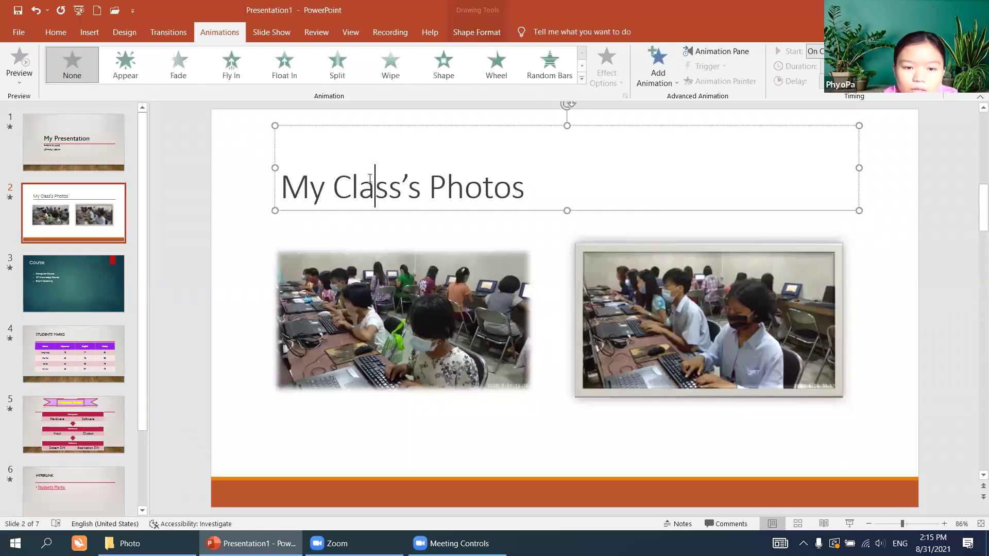
click(582, 77)
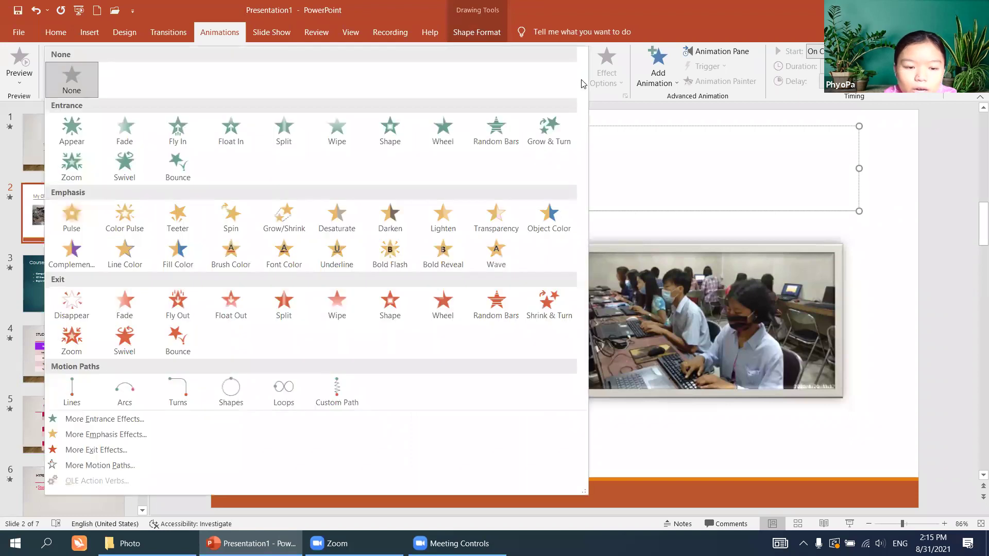
click(537, 295)
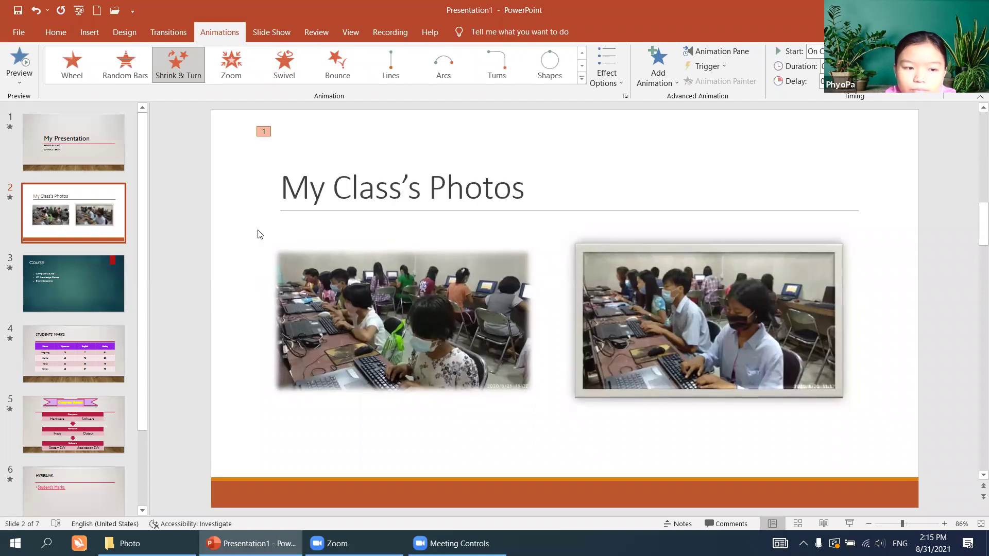
Animate the left photo with Shape and the right photo with Random Bars, then go to slide 3
click(311, 308)
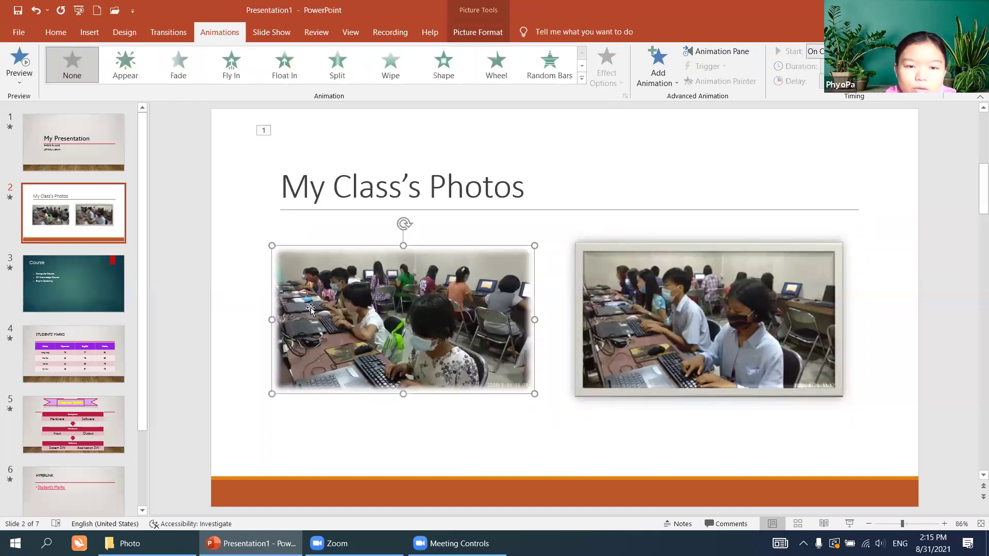
click(435, 73)
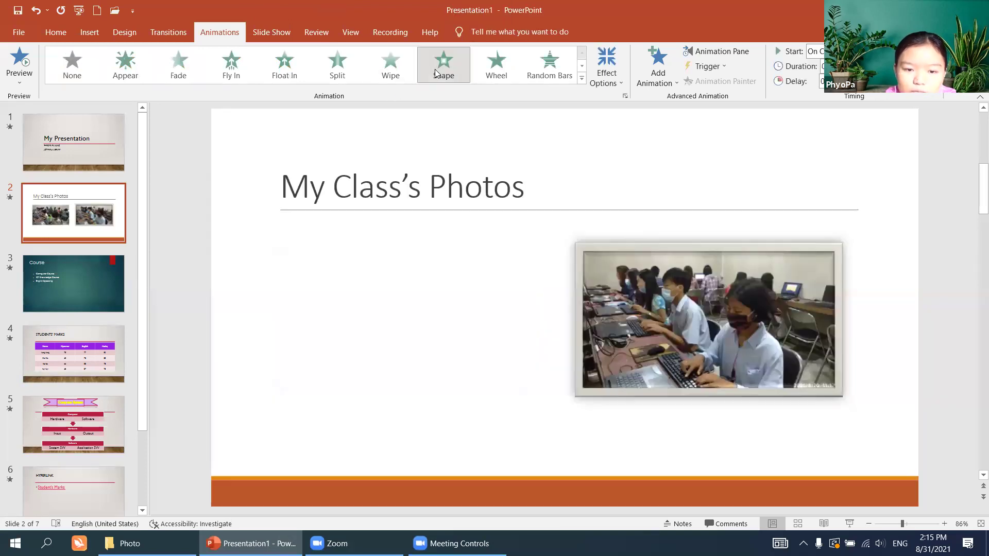
click(610, 288)
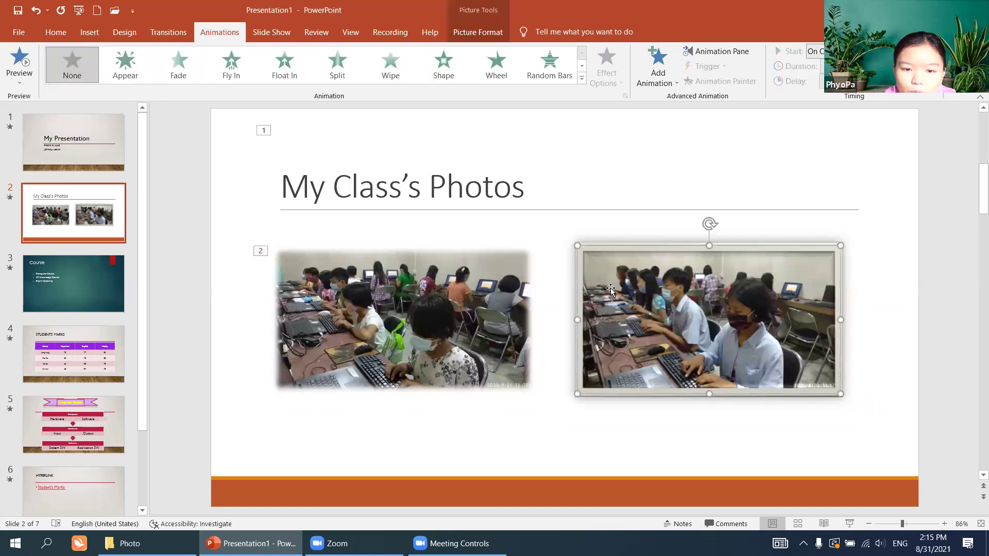
click(559, 76)
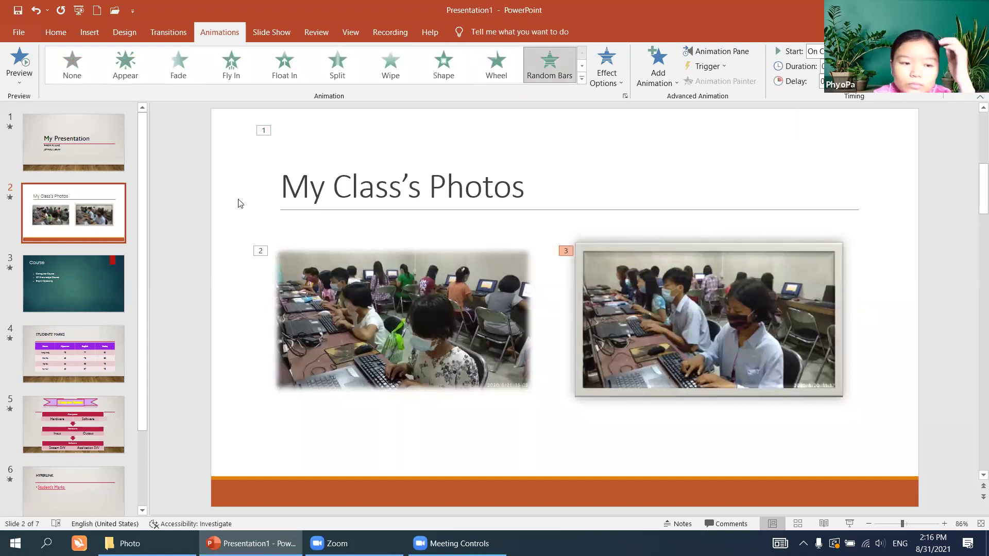
click(95, 288)
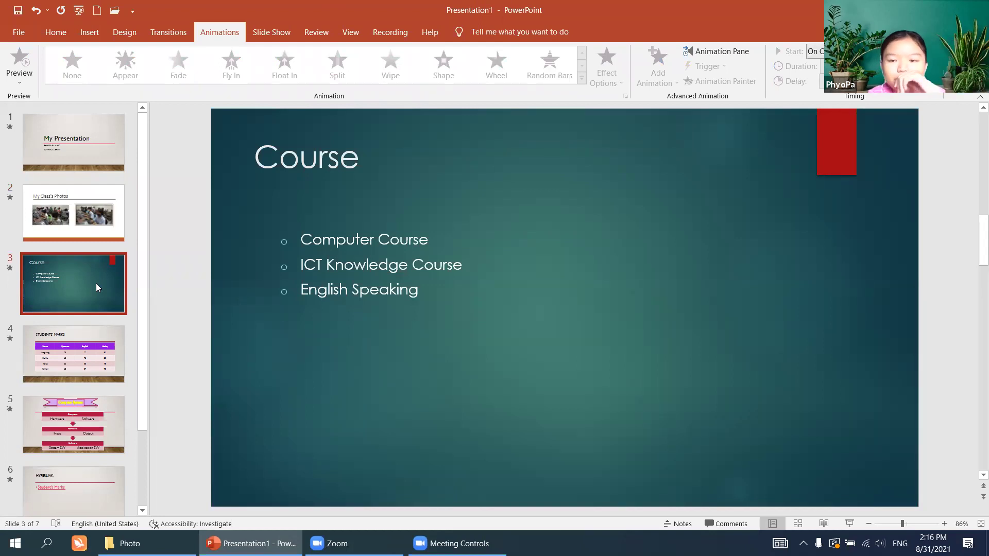
Give the Course title a Shape entrance, discarding an accidental Random Bars on the bullets
click(401, 237)
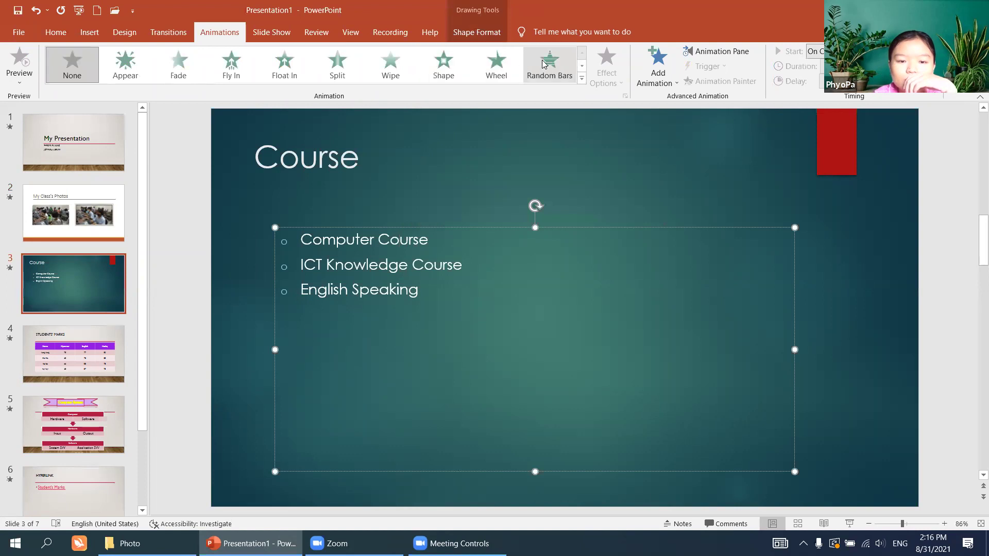
click(545, 64)
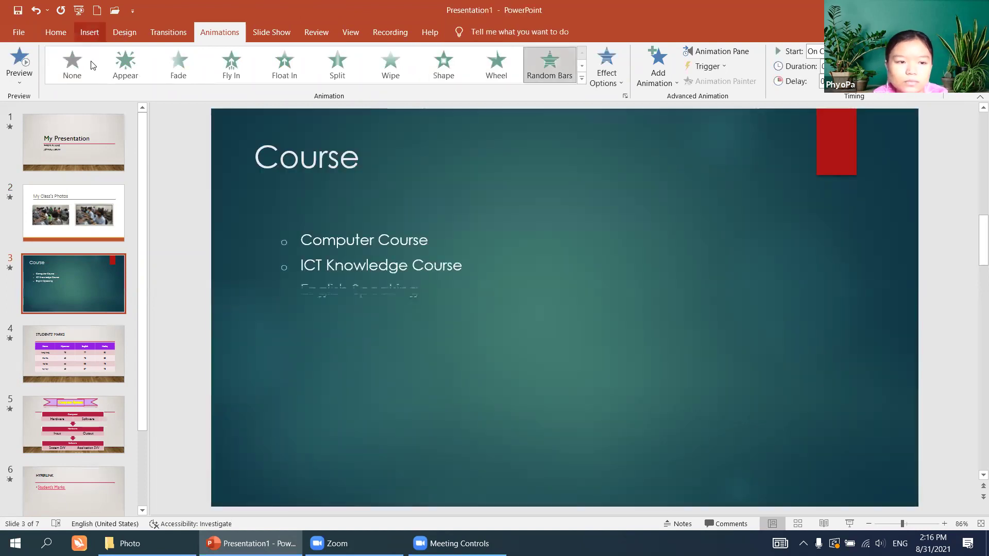
key(Escape)
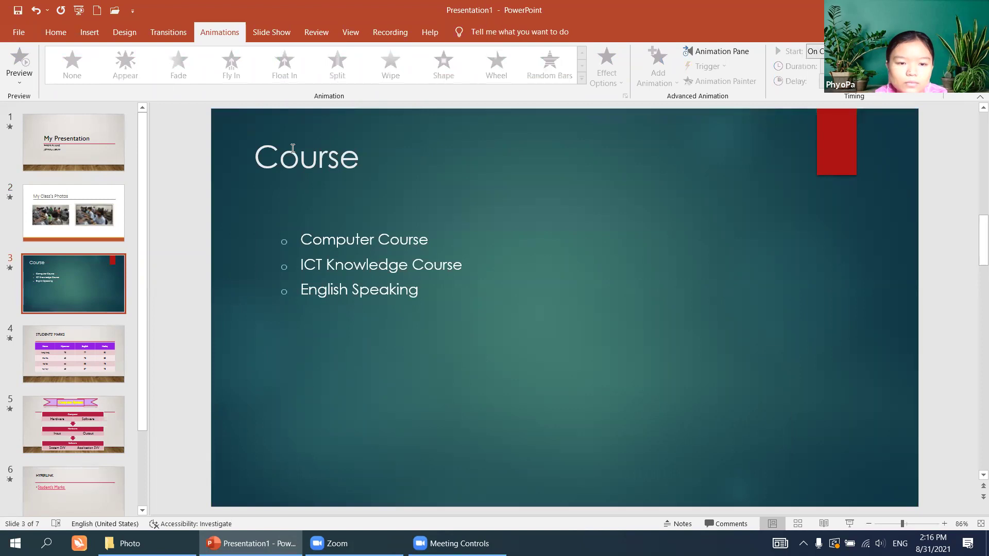
click(293, 148)
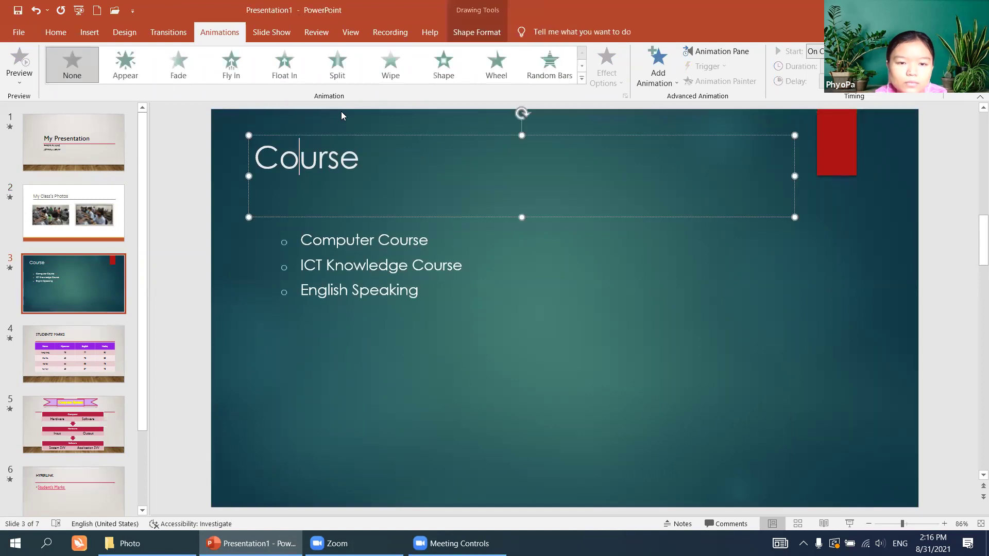
click(435, 64)
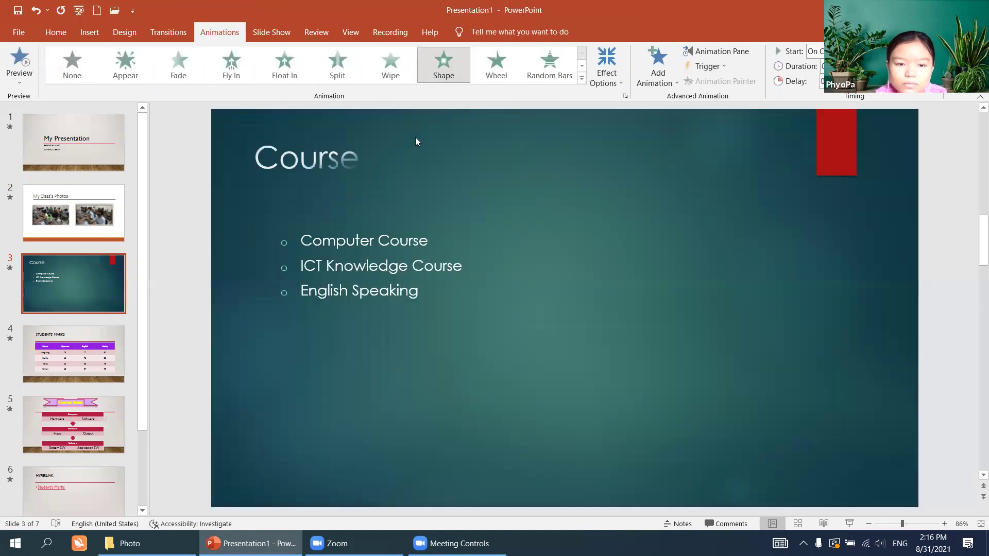
Give the Course bullet list a Bounce entrance and move to slide 4
click(424, 264)
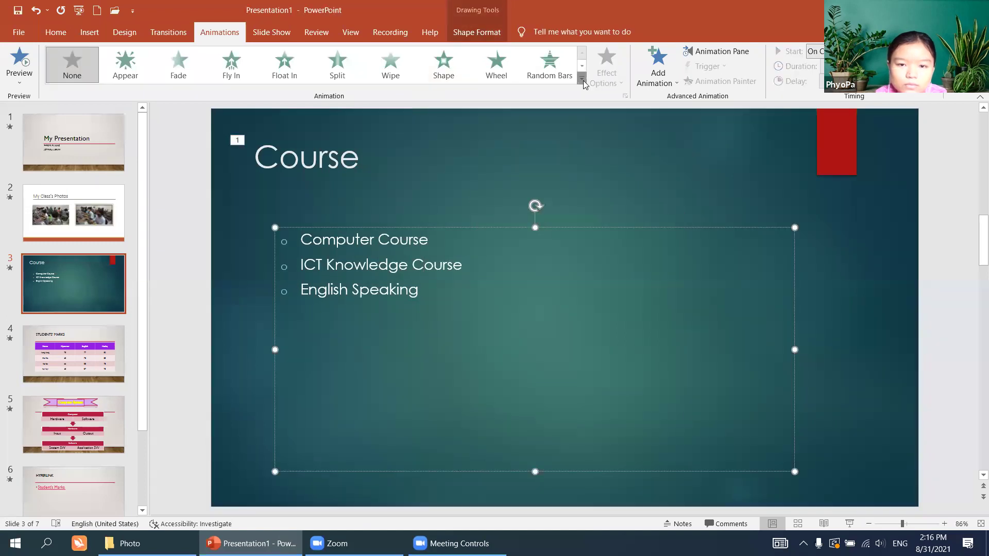
click(581, 78)
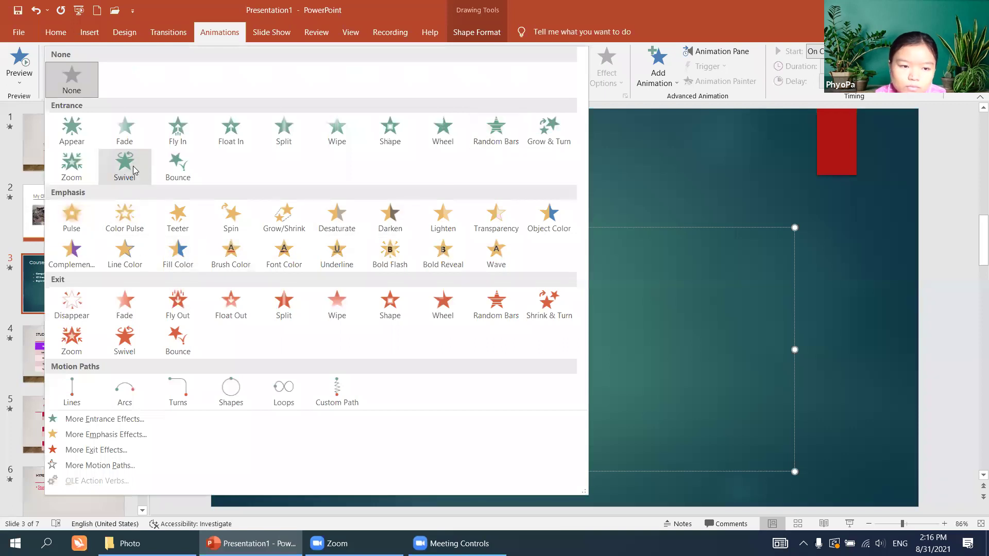
click(170, 164)
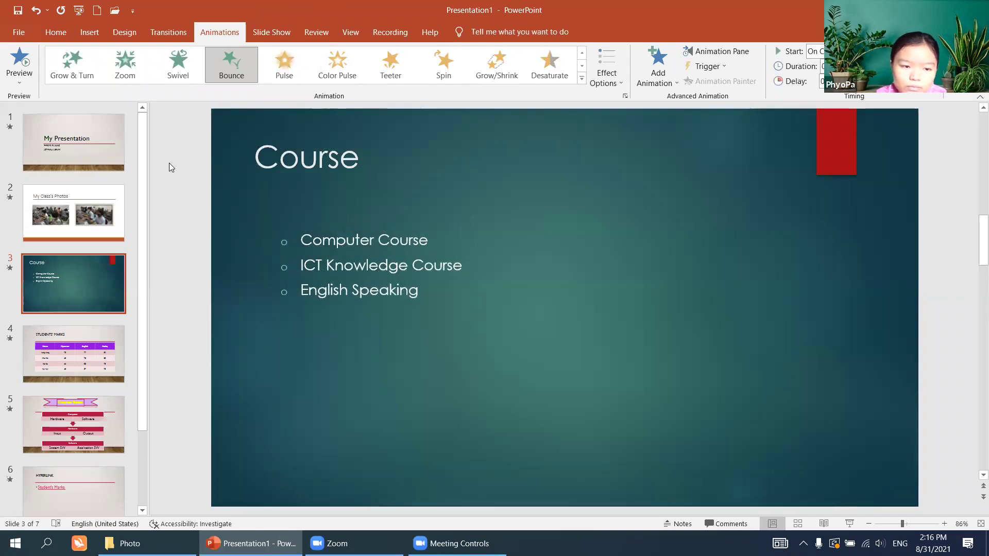
click(79, 336)
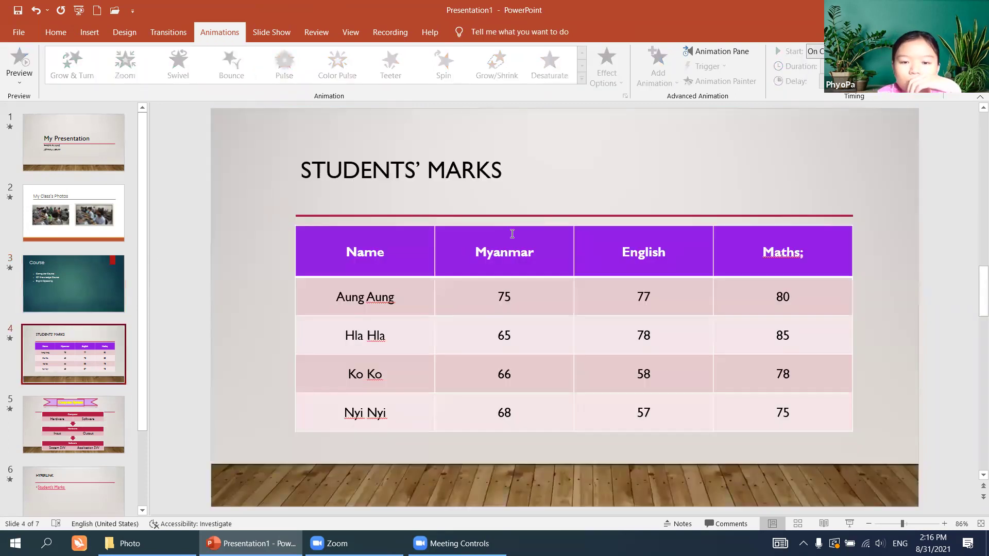
Leave the STUDENTS' MARKS slide unanimated and return to slide 1, 'My Presentation'
click(492, 170)
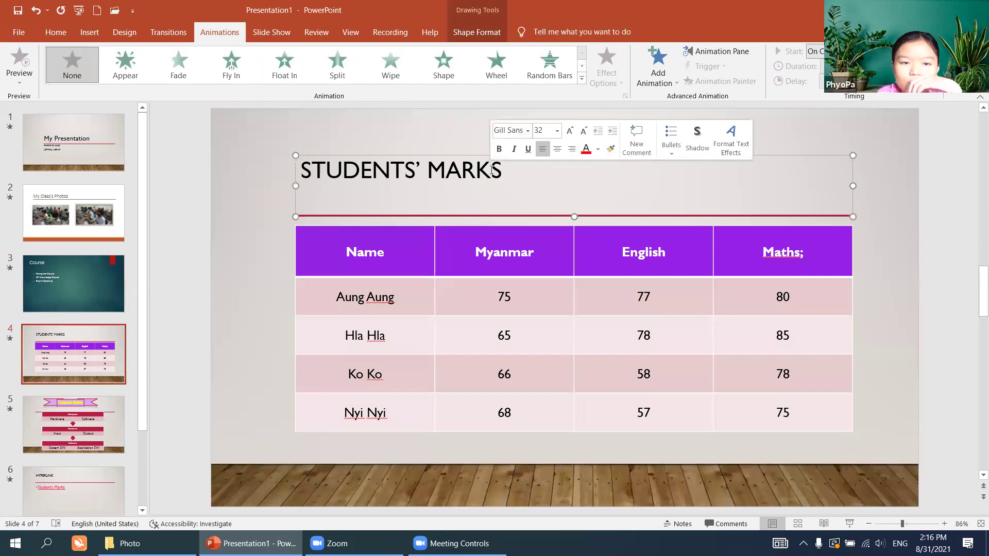
drag(143, 353, 138, 439)
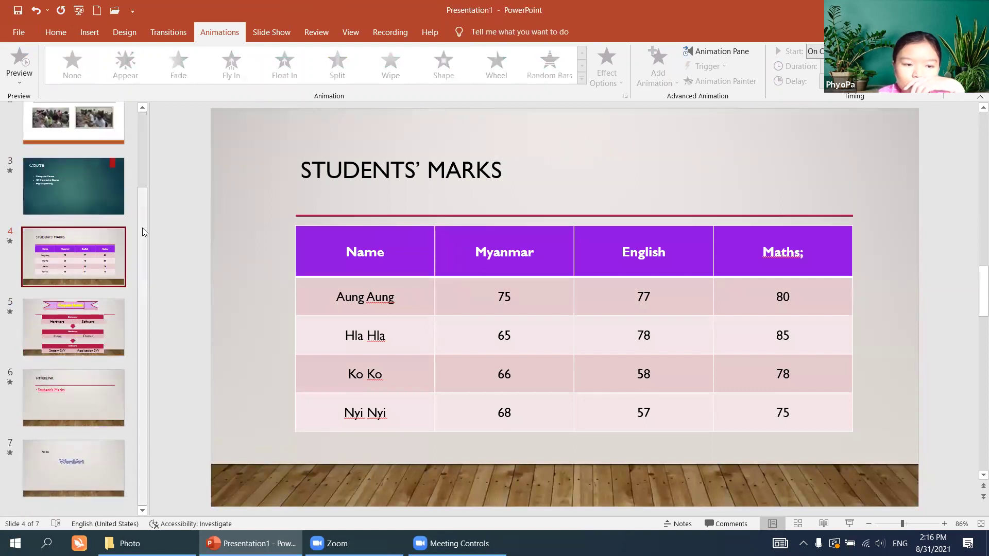
drag(143, 232, 157, 144)
click(87, 118)
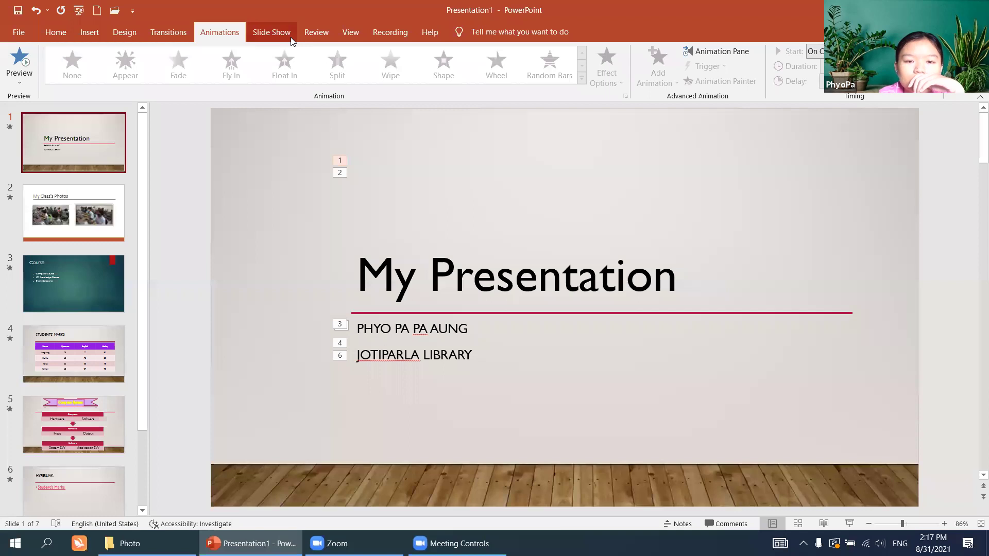
Browse the ribbon tabs, then show the title slide's animation order numbers on Animations
click(271, 33)
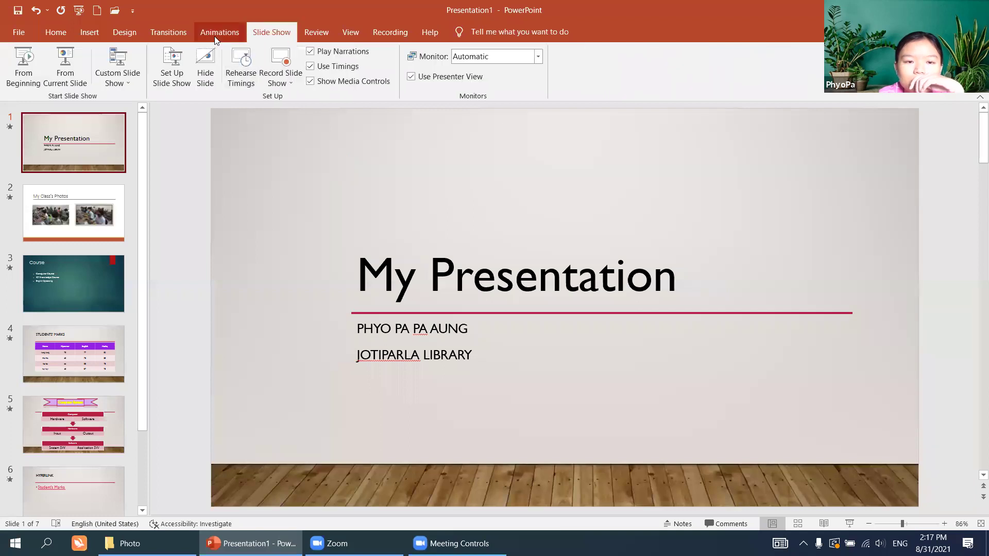
click(215, 33)
click(278, 31)
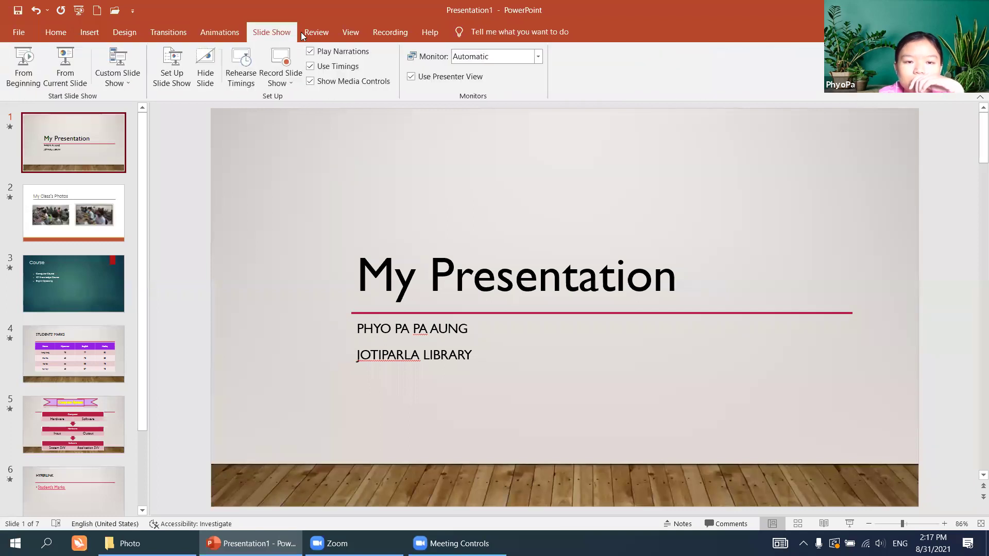
click(317, 32)
click(346, 33)
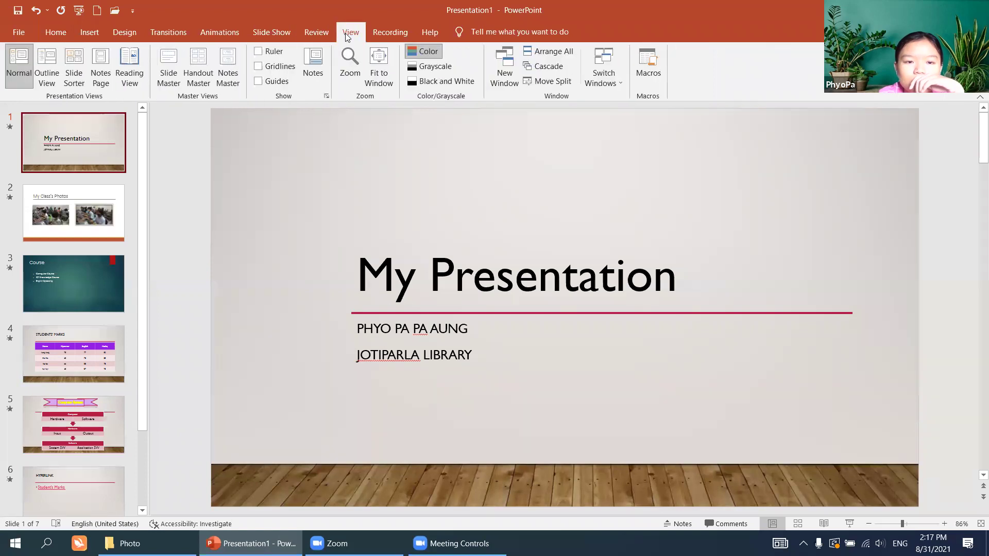
click(218, 33)
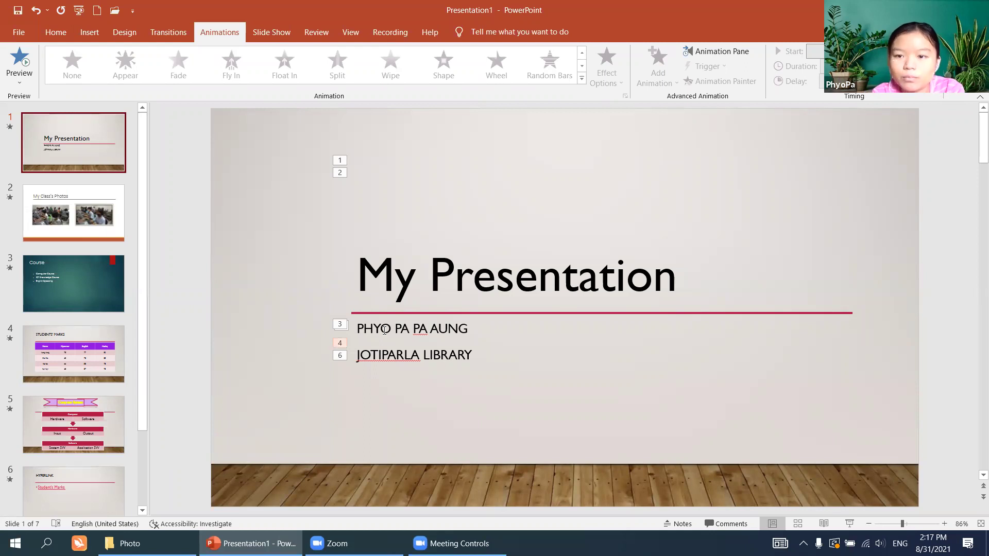
click(426, 270)
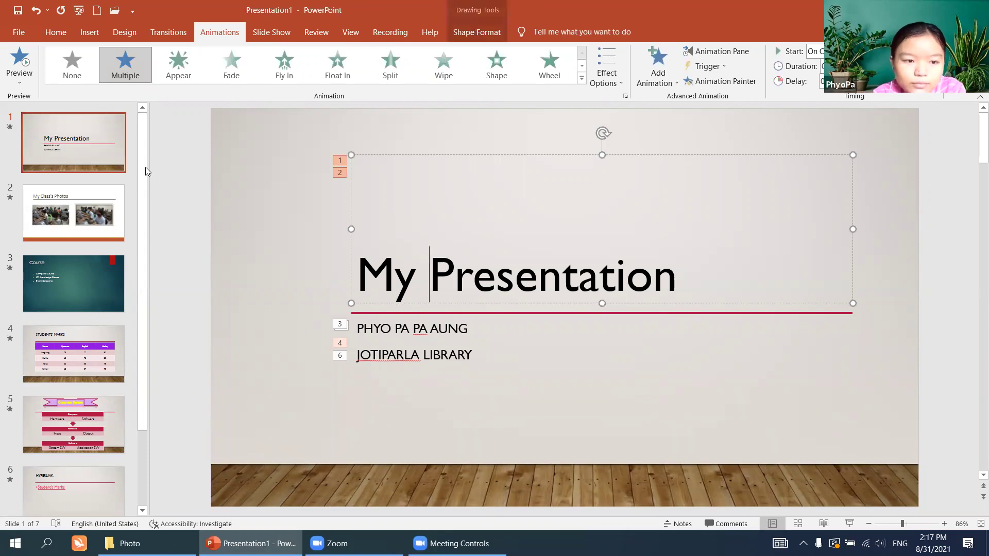
Check the animation order tags on slides 2 and 3, then return to the title slide
drag(142, 166, 158, 309)
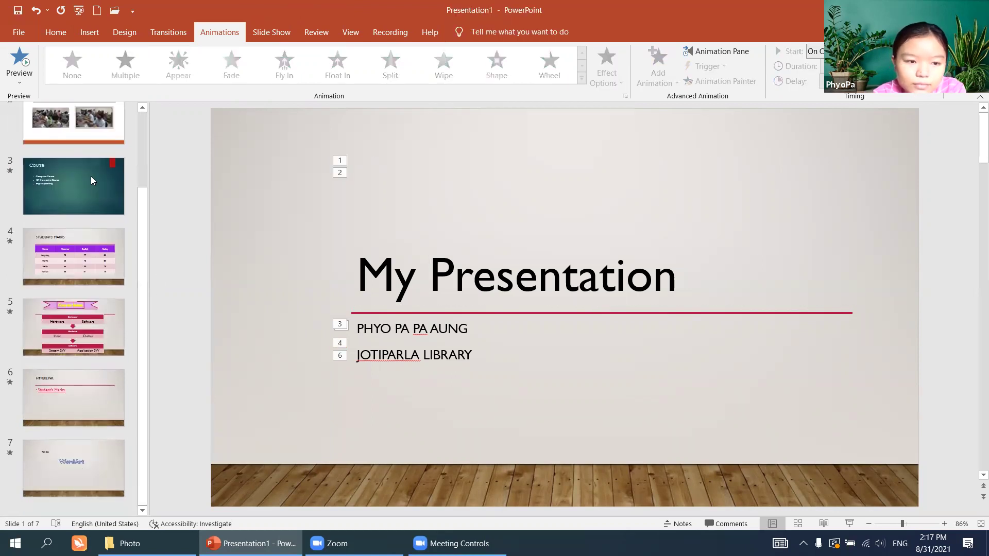
scroll(90, 176, up, 3)
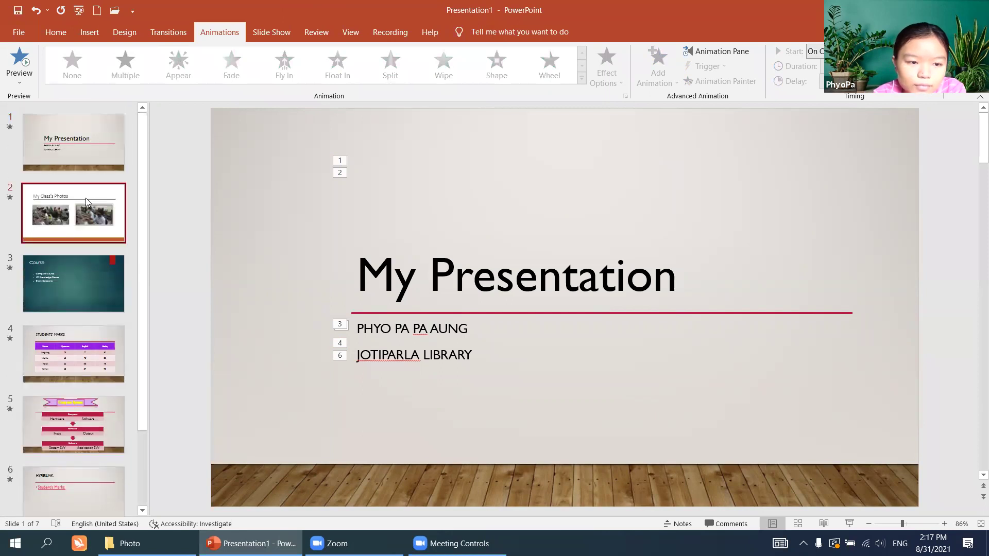
click(85, 198)
click(75, 282)
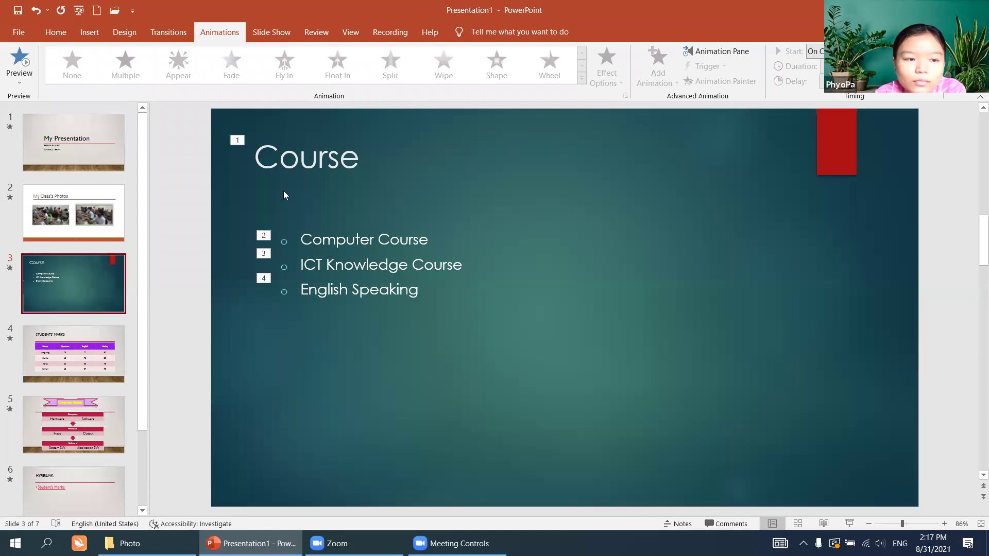
click(118, 159)
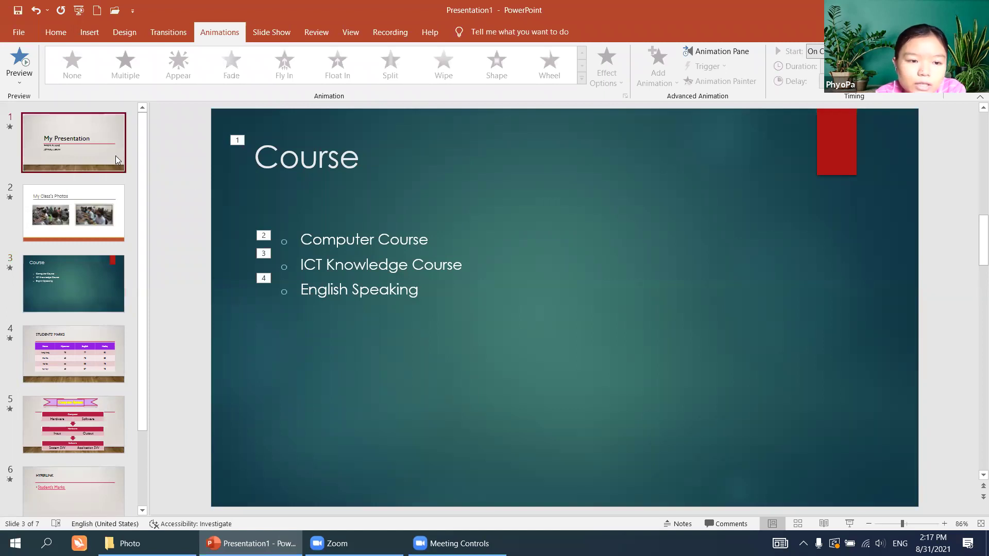
Show the Slide Show settings and open slide 3, 'Course', in the editor
click(259, 34)
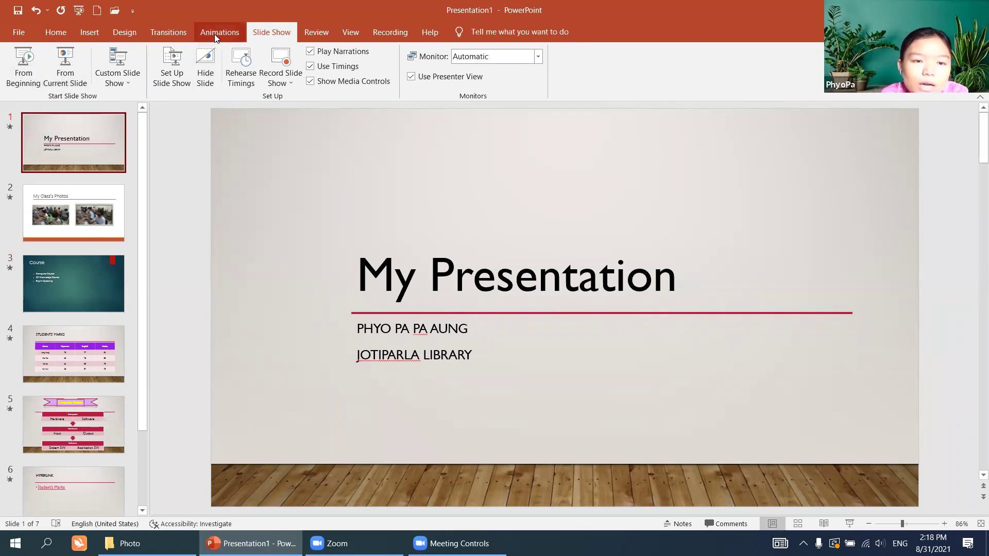
drag(143, 136, 144, 245)
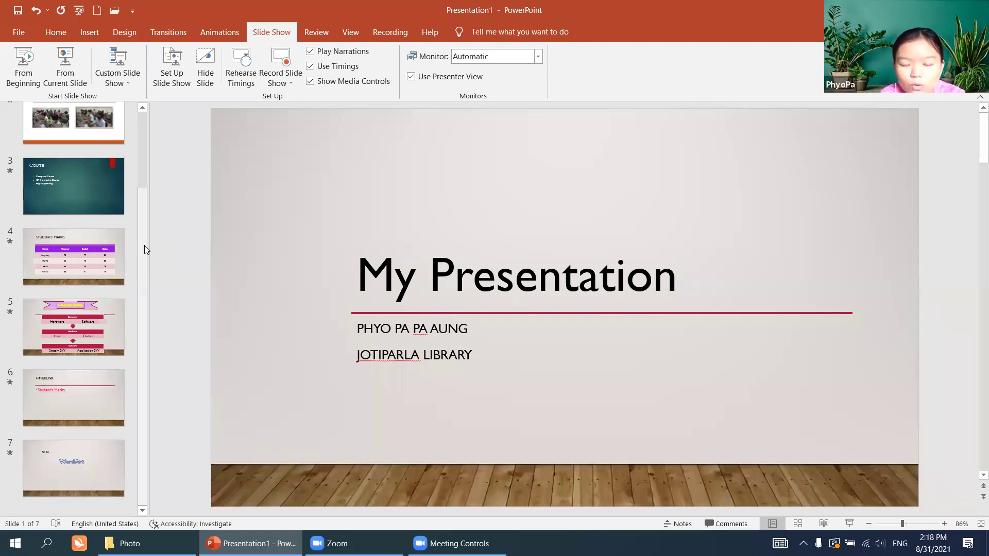
drag(144, 245, 142, 155)
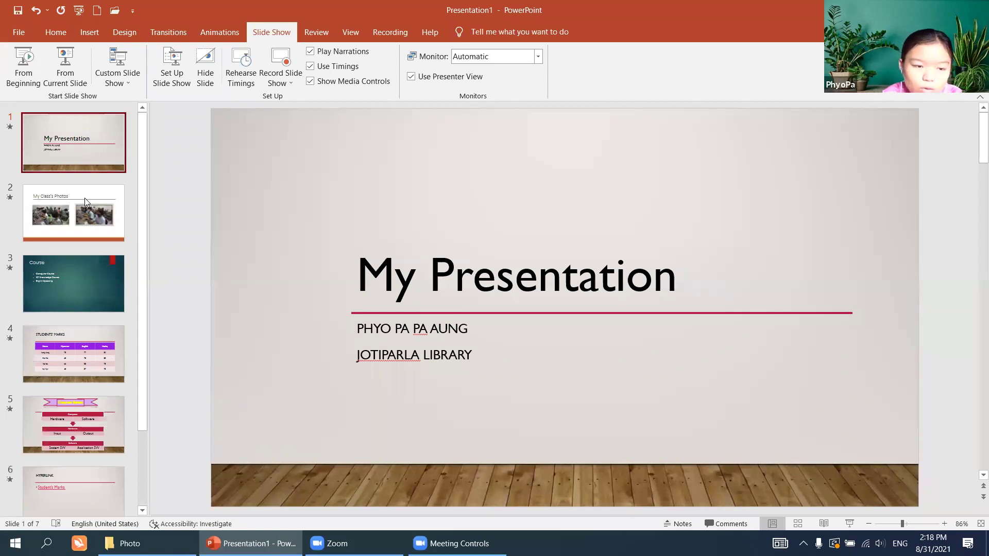
click(89, 279)
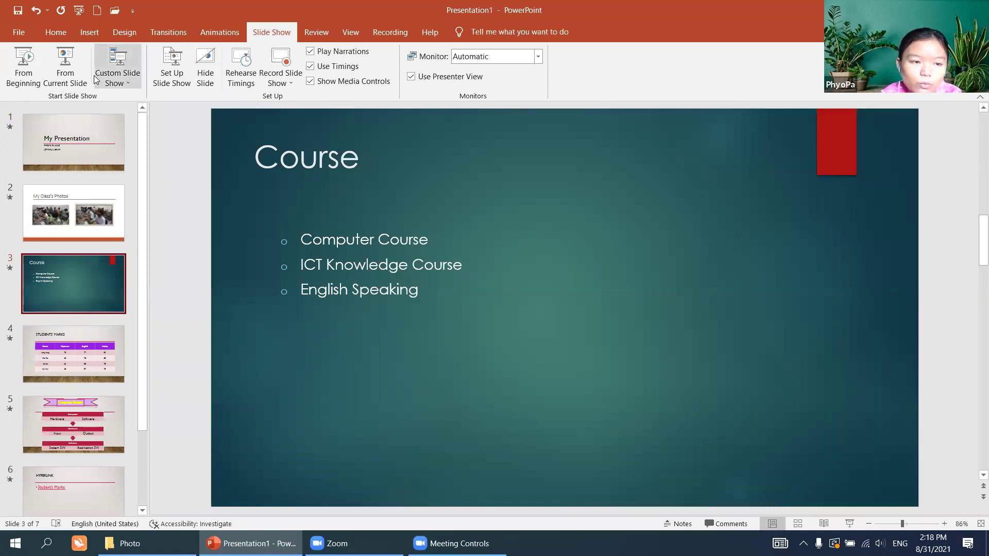
click(26, 75)
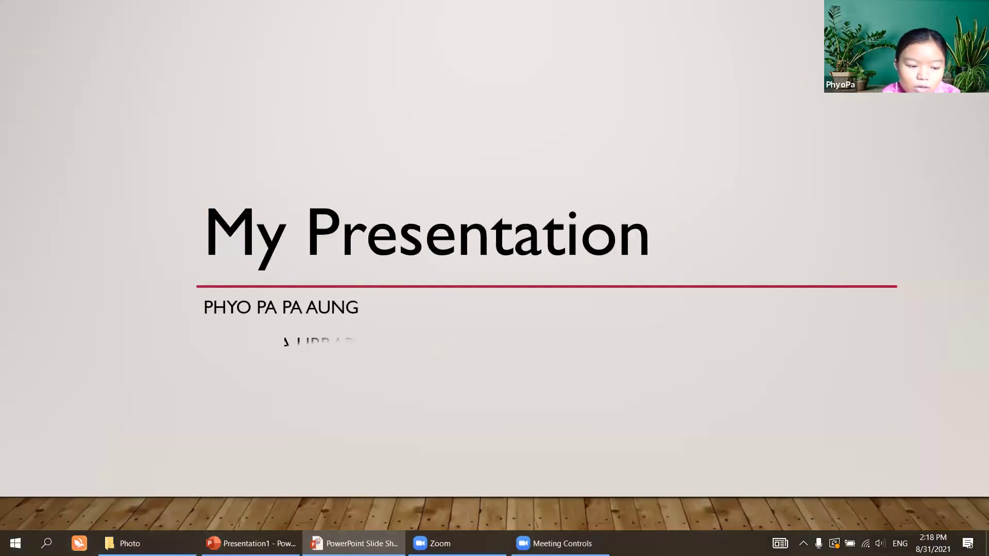
key(Escape)
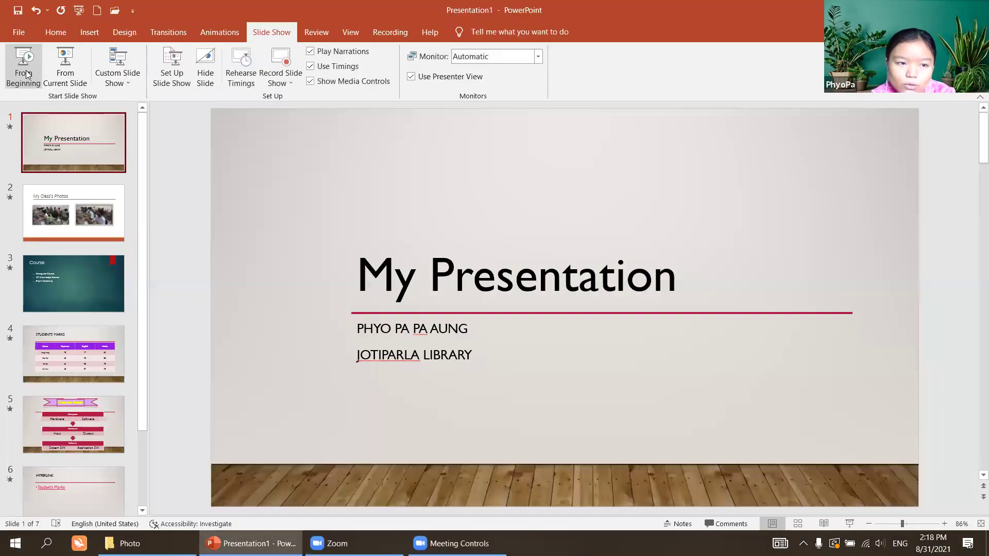
click(67, 274)
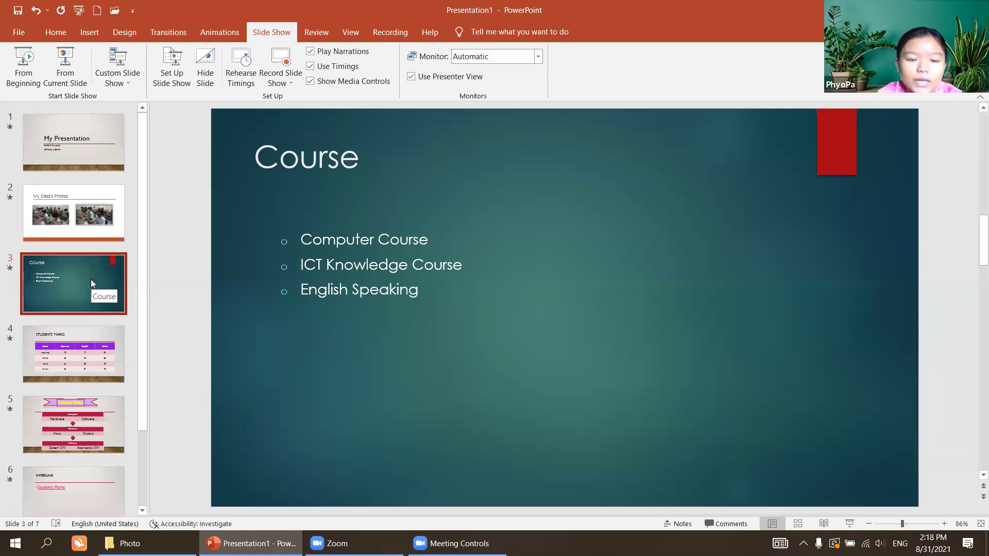
Present from the Course slide, advance to the STUDENTS' MARKS table, and bring up the show menu
click(70, 79)
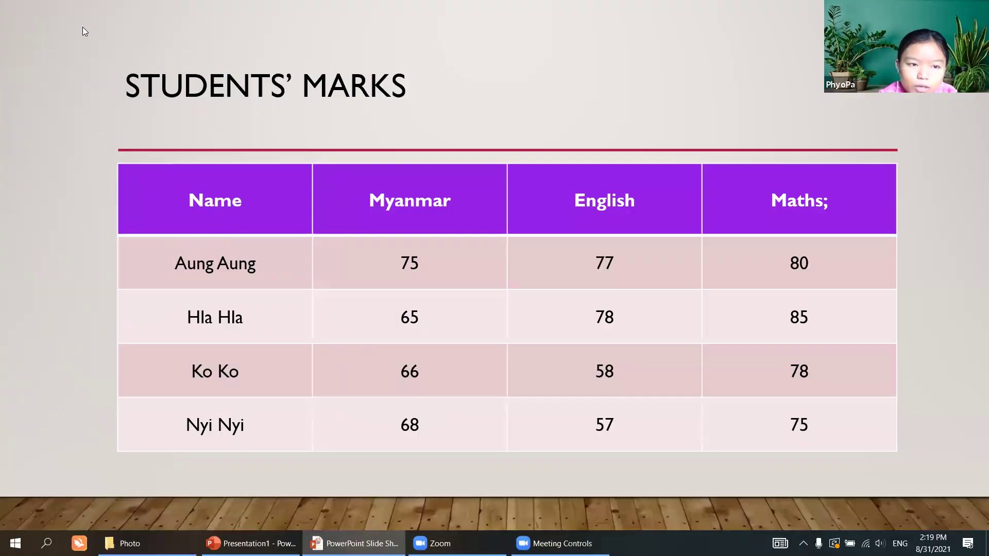
right_click(84, 29)
right_click(82, 27)
right_click(82, 27)
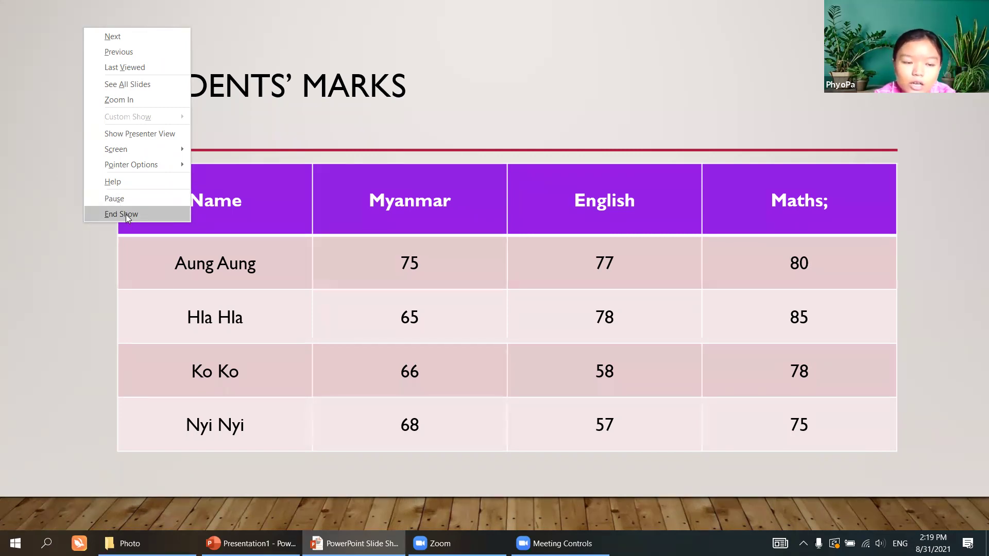
Dismiss the show menu and end the slide show, returning to the title slide
click(140, 213)
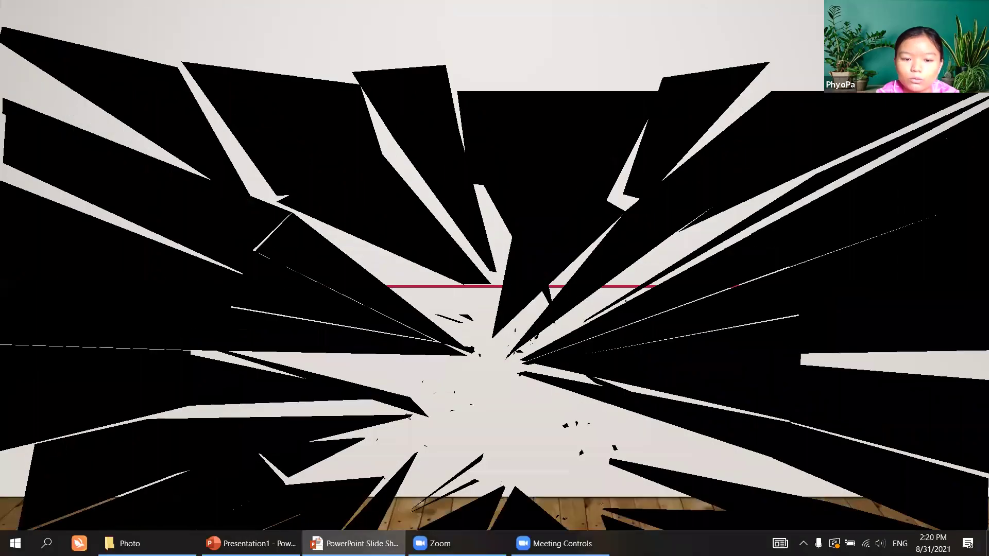
key(Escape)
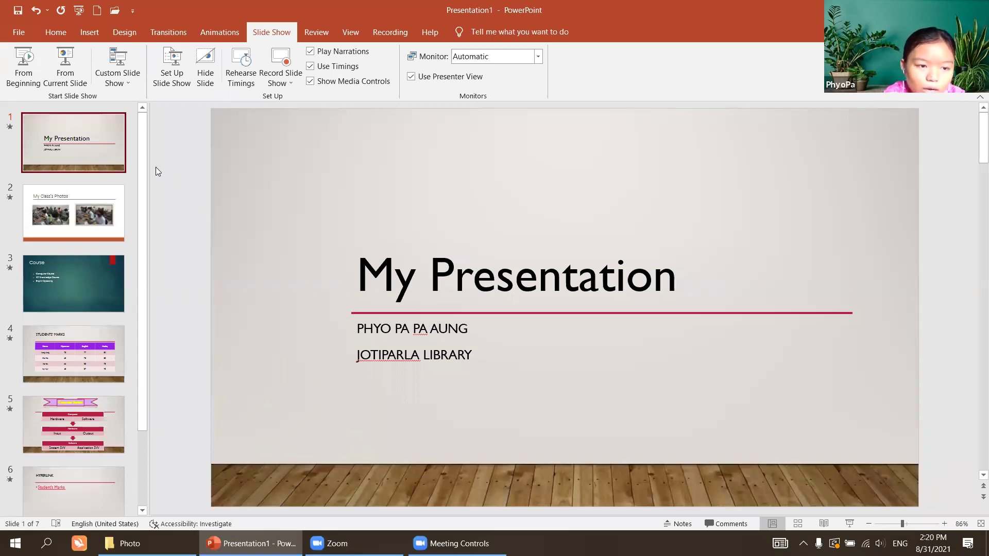
Open slide 4, the STUDENTS' MARKS table, in the editor
click(82, 353)
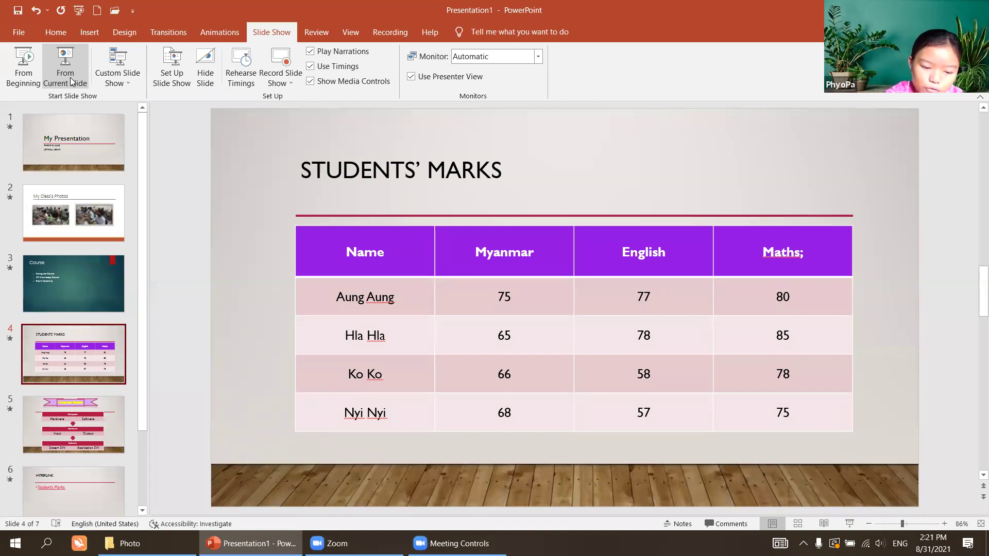
click(71, 81)
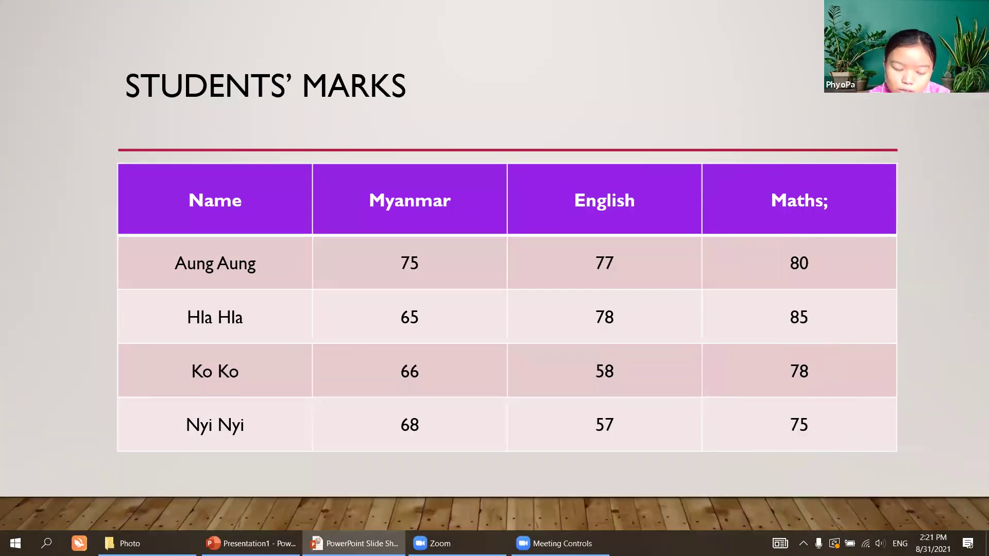
key(Escape)
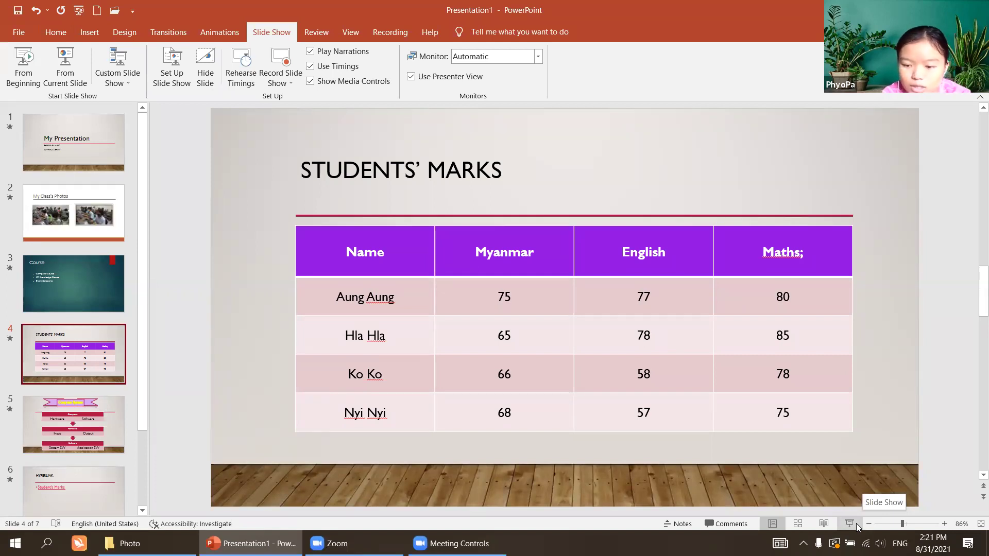
click(856, 523)
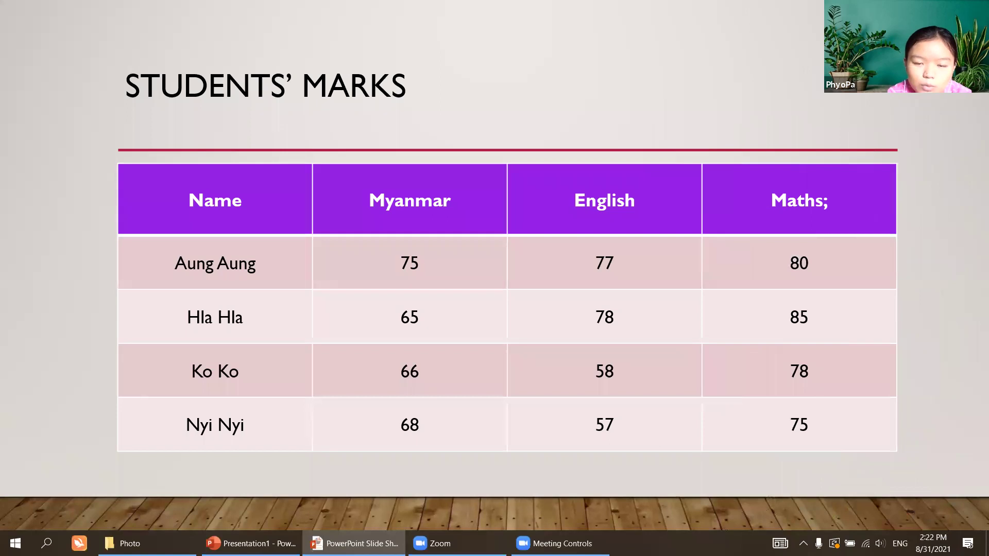
key(Escape)
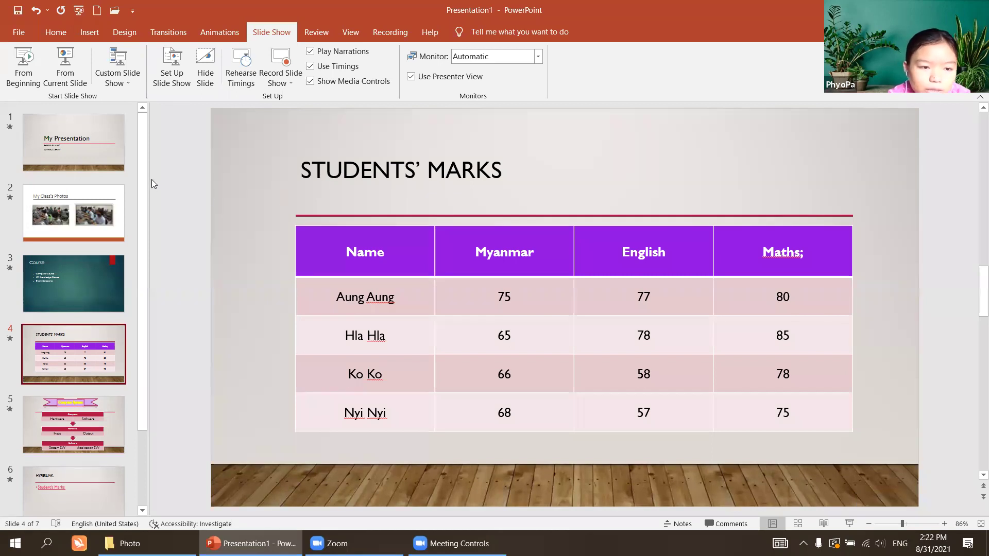
Run the slide show from slide 1 through the Students' Marks, HYPERLINK and WordArt slides
click(122, 151)
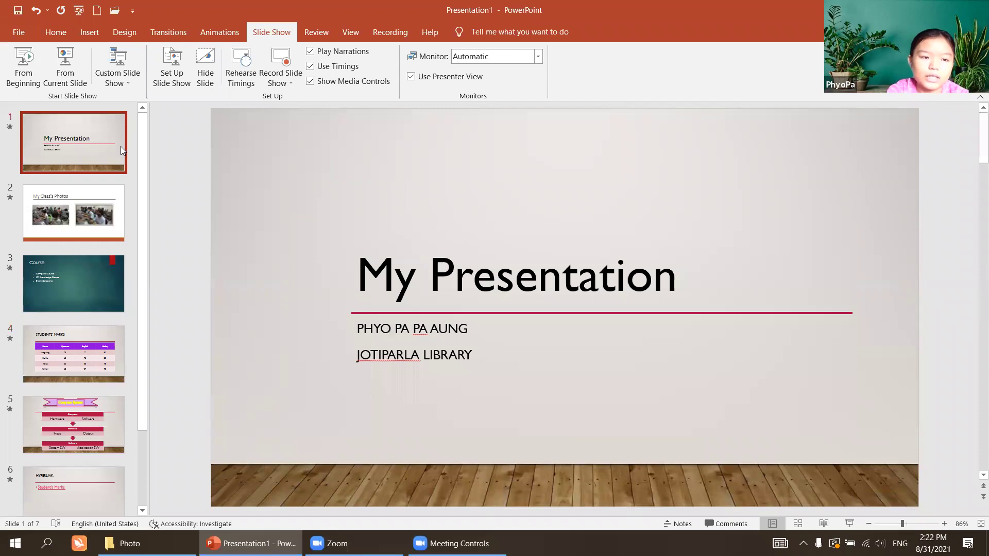
click(30, 75)
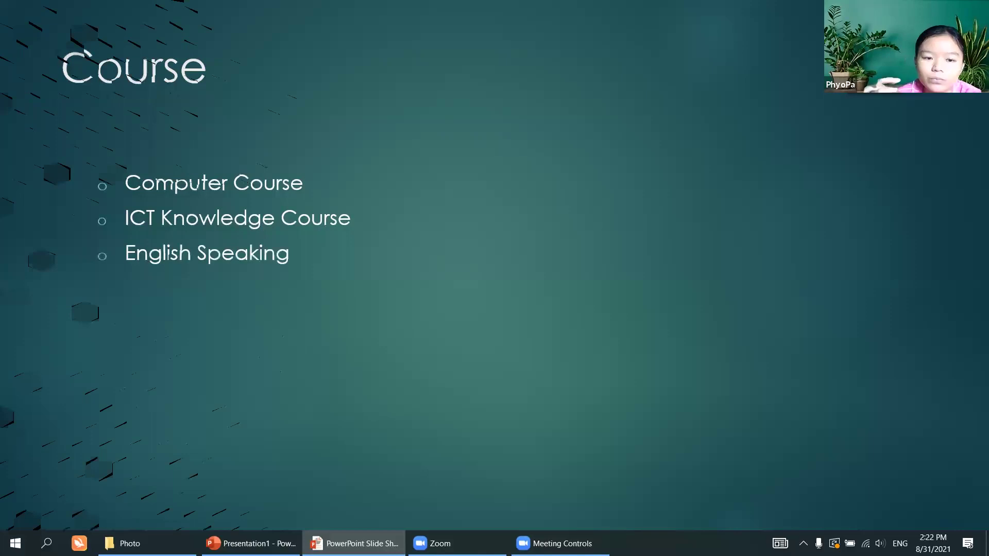
key(Right)
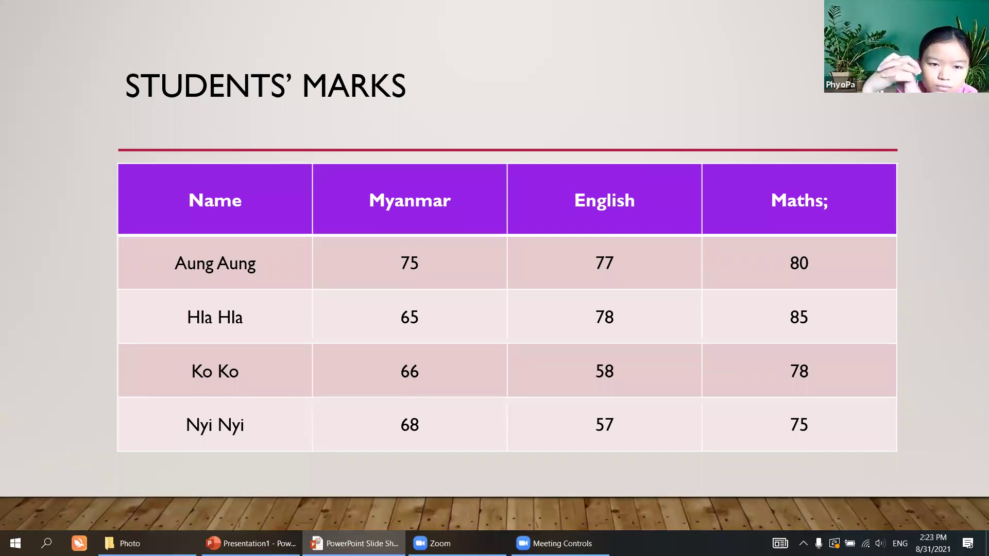
key(Right)
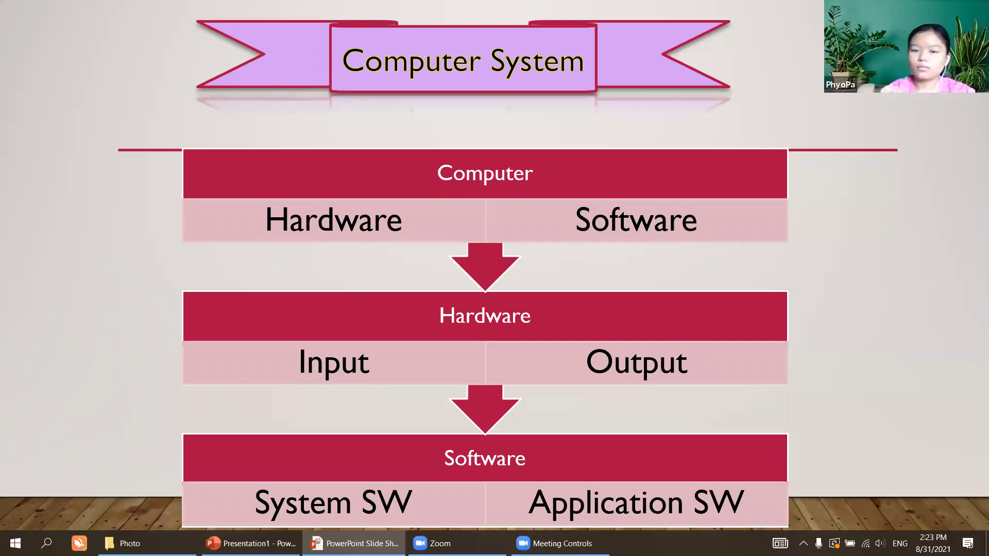
key(Left)
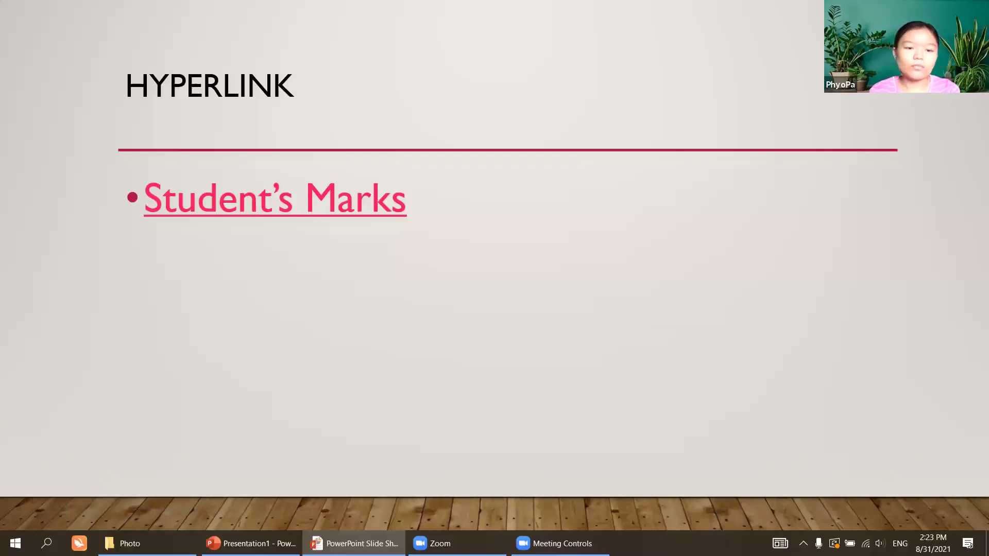
key(Left)
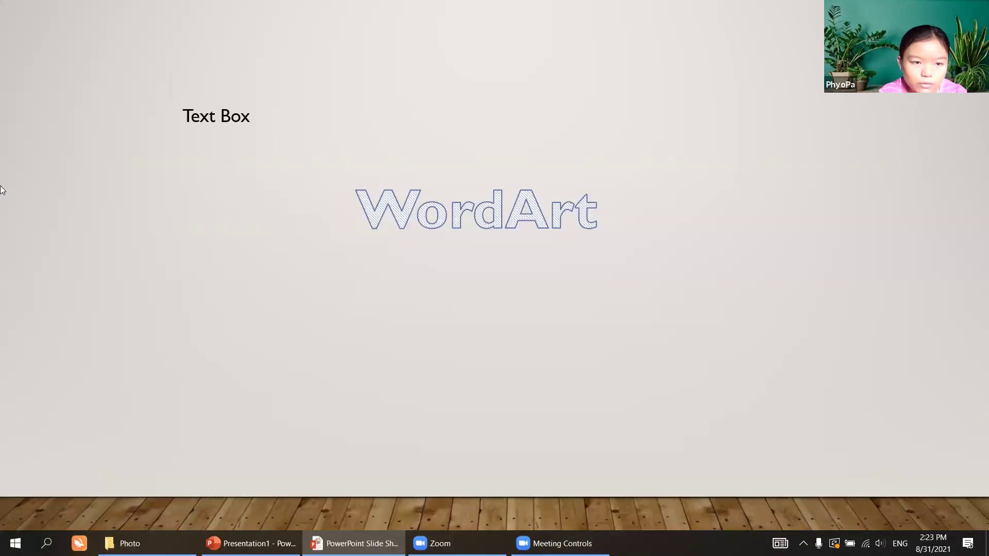
Advance past the last slide and choose End Show to return to slide 7
click(140, 84)
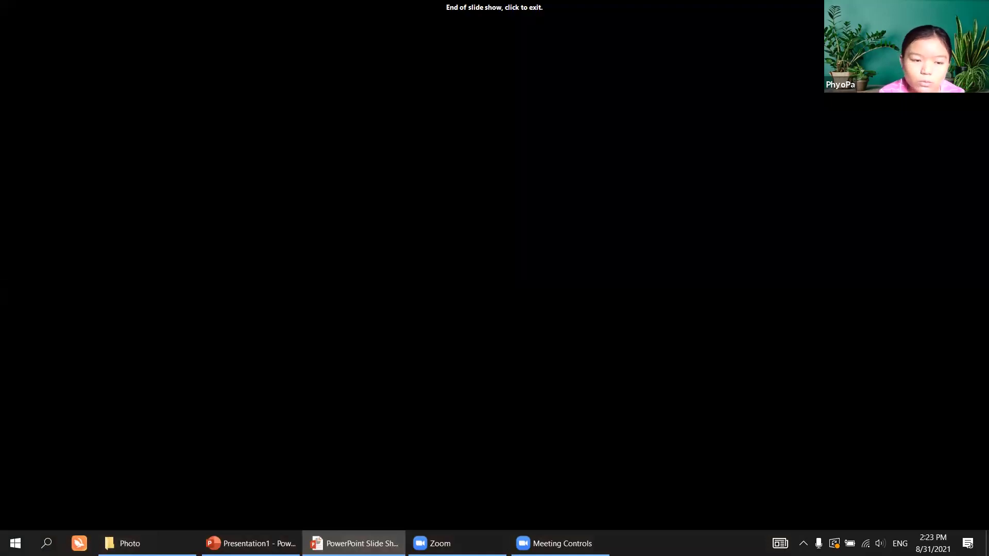
right_click(141, 84)
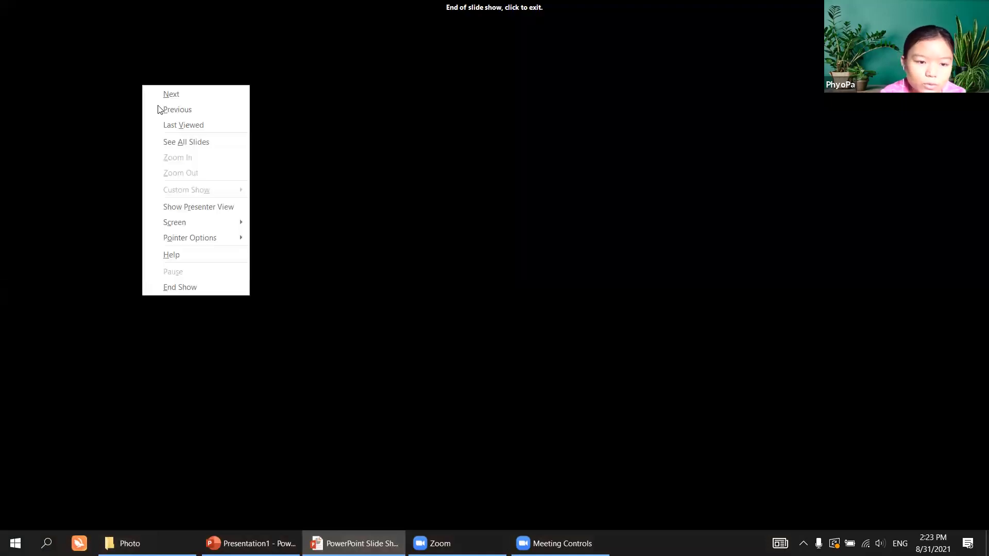
click(191, 288)
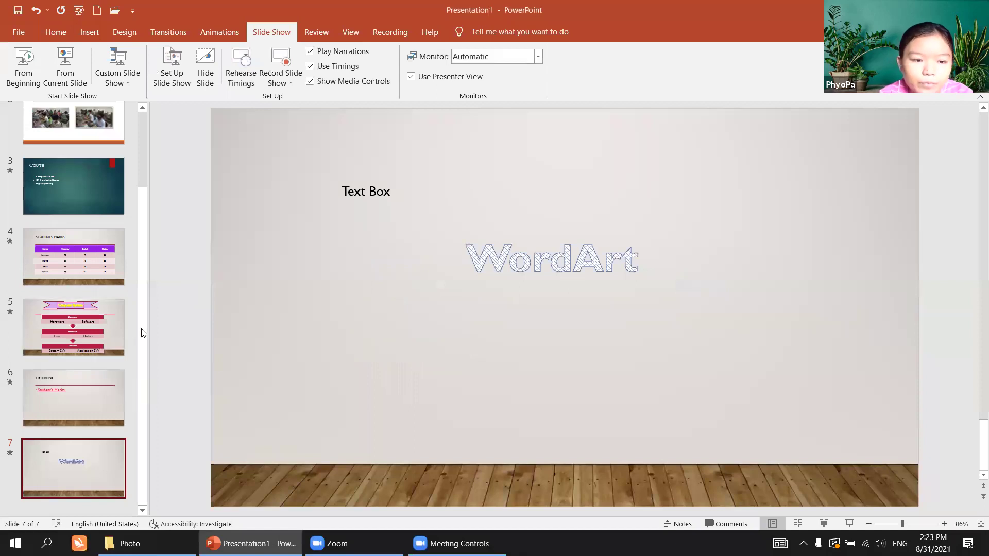
Return to slide 1, 'My Presentation', and show the Review tools
drag(142, 328, 151, 238)
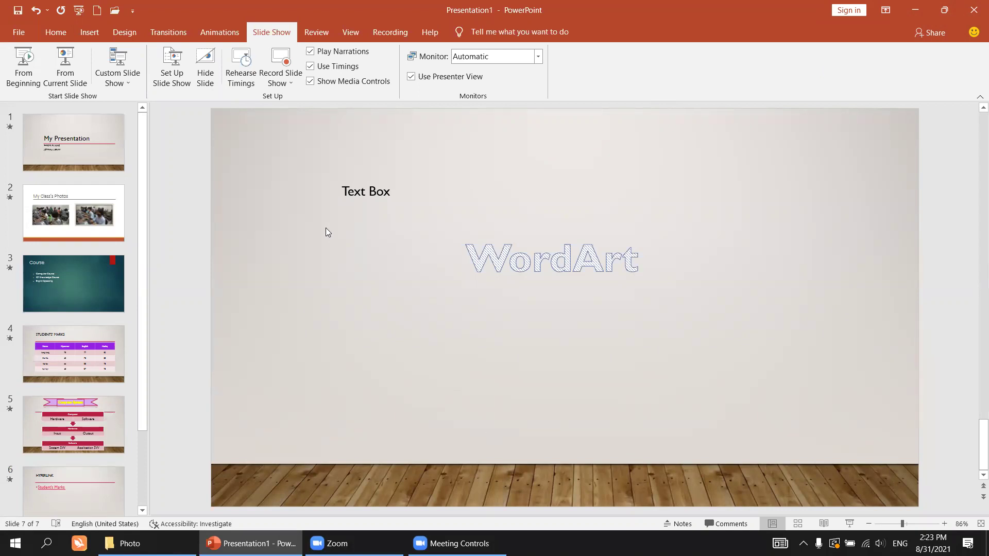
click(101, 156)
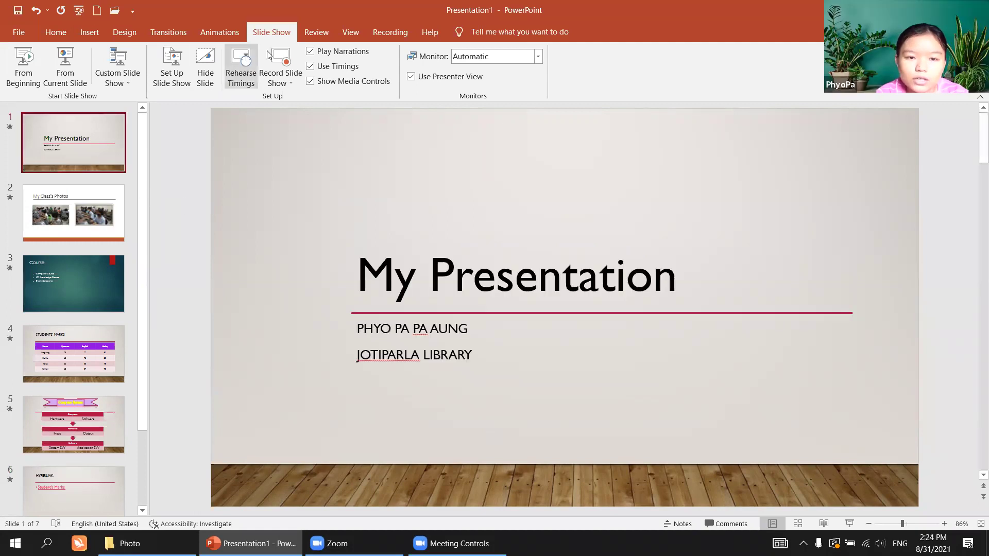
click(302, 43)
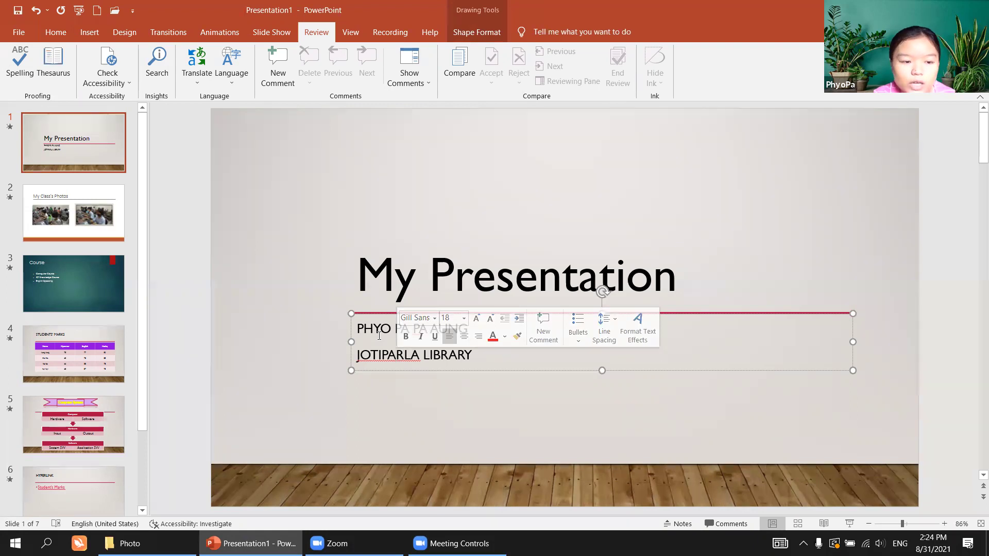
On slide 7, replace the Text Box contents with the lines 'Apple' and 'Appoe'
drag(143, 379, 145, 468)
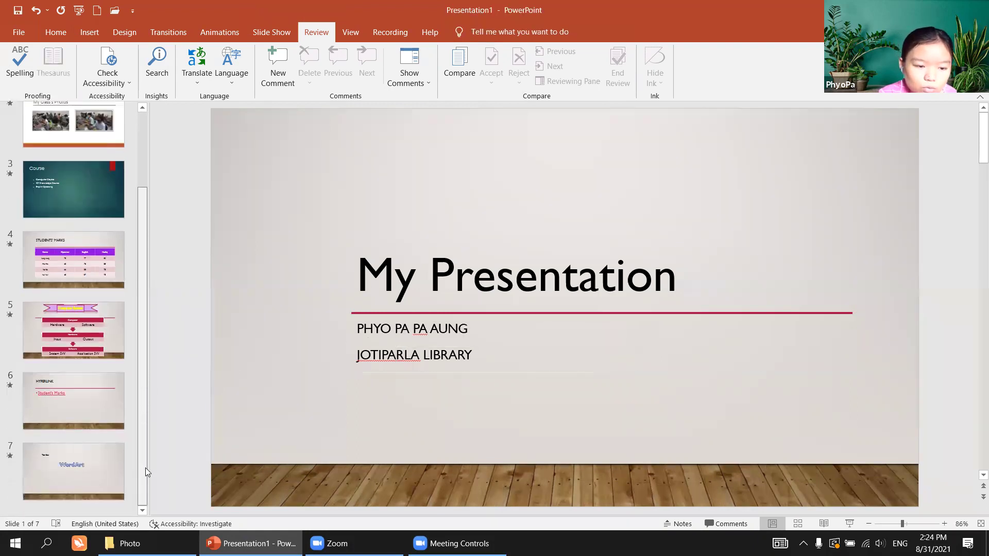
click(101, 455)
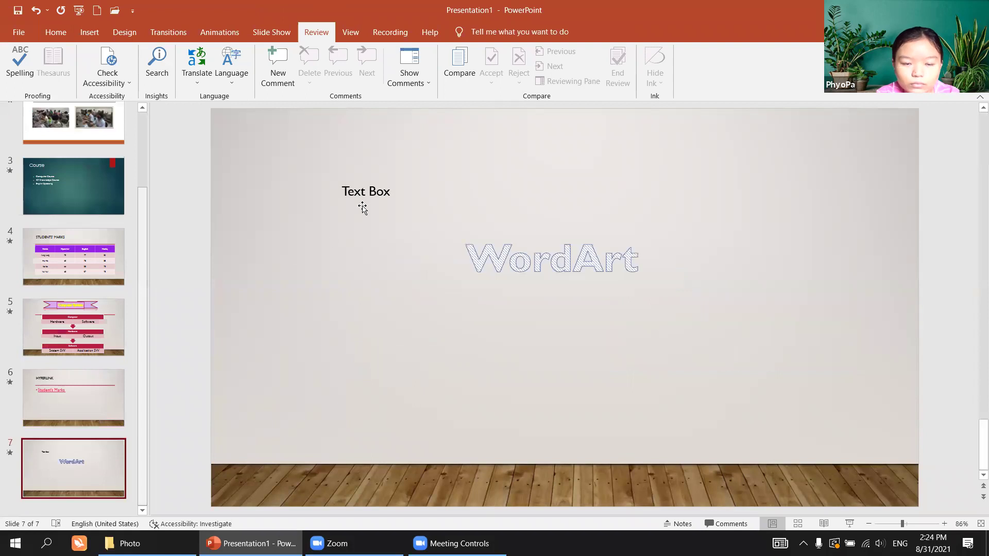
click(362, 192)
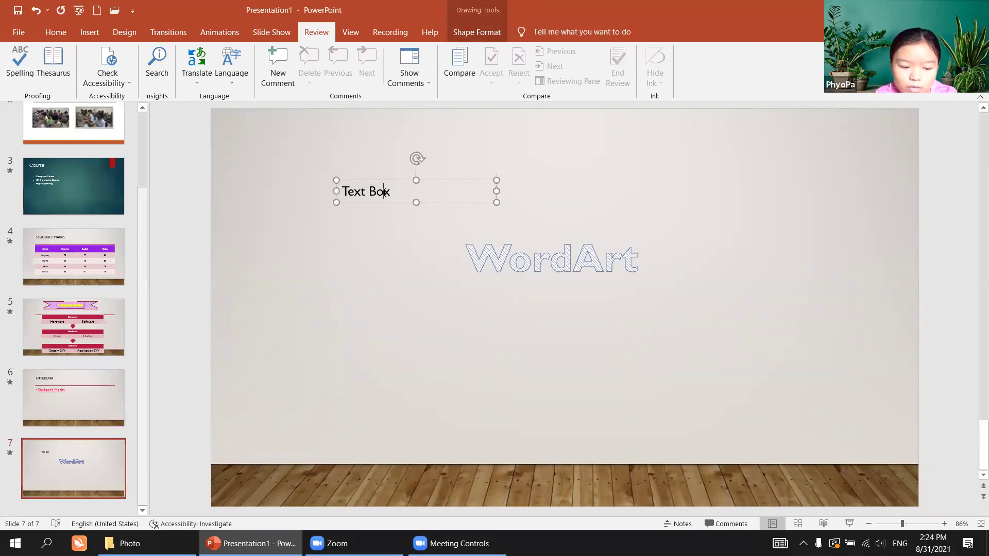
key(ctrl+a)
text(Apple)
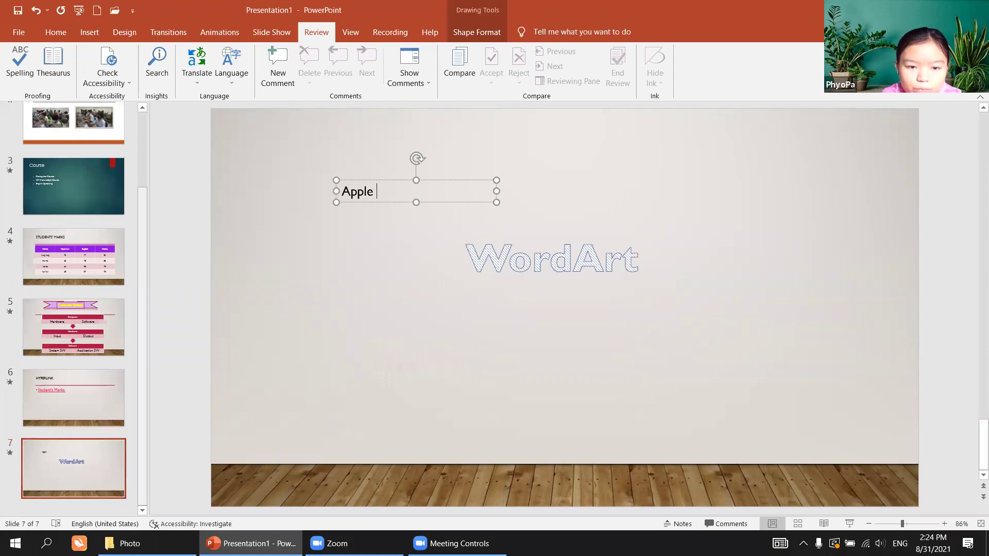
key(Return)
text(Appoe)
key(Return)
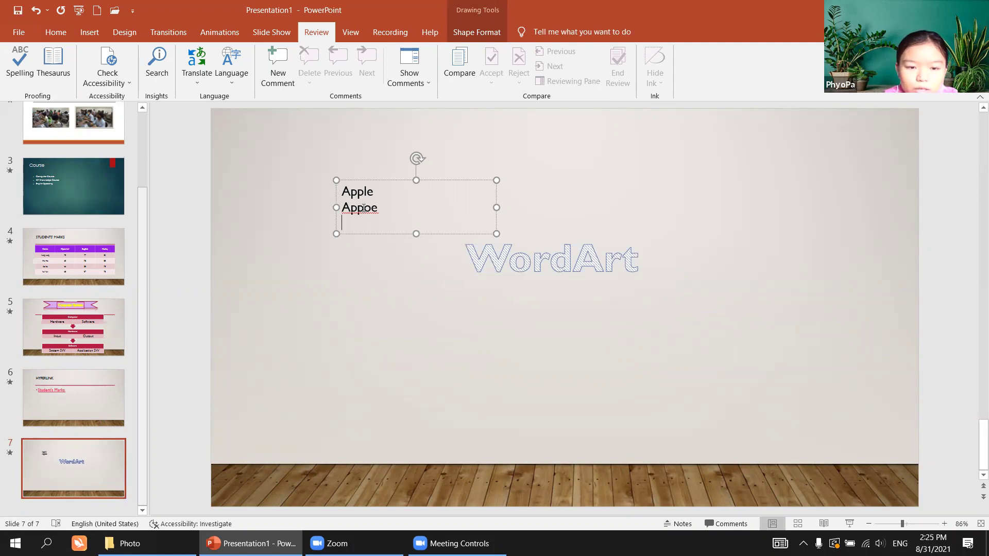
right_click(363, 207)
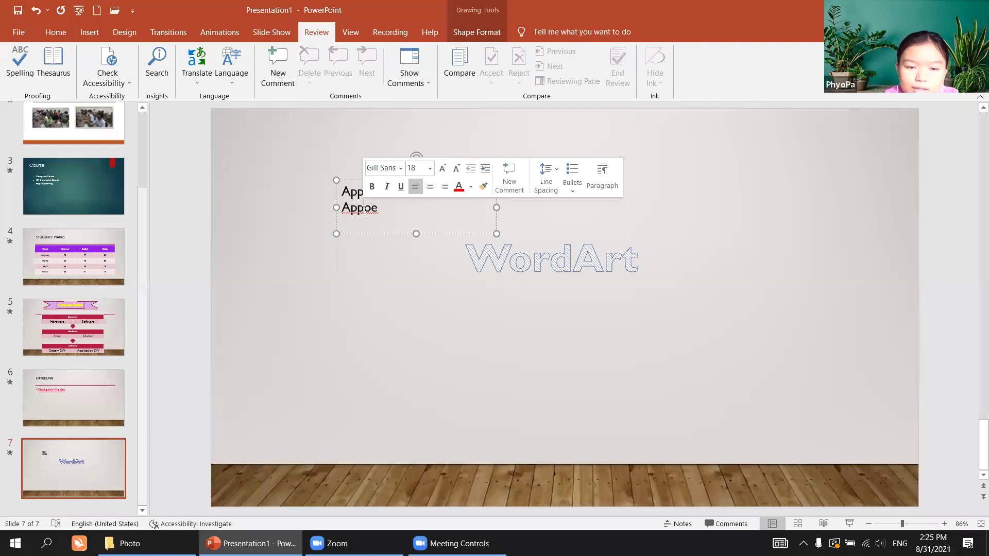
right_click(363, 210)
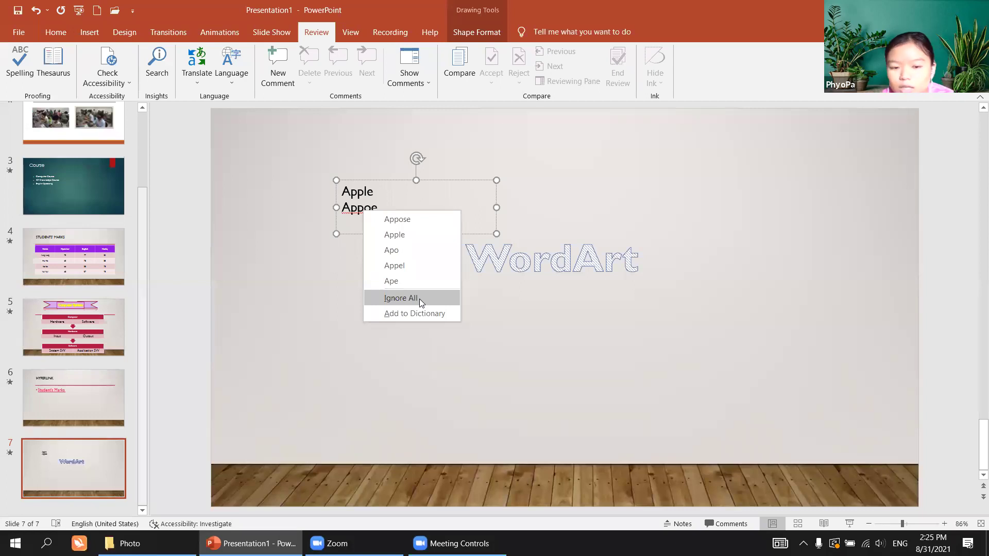
click(356, 211)
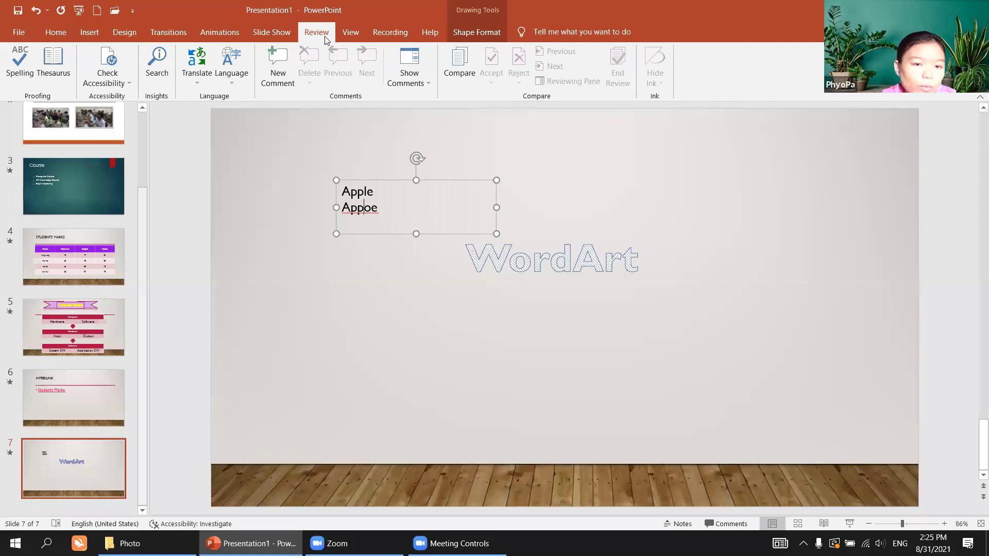
Run Spelling and change 'Appoe' to the suggestion 'Apple'
click(22, 64)
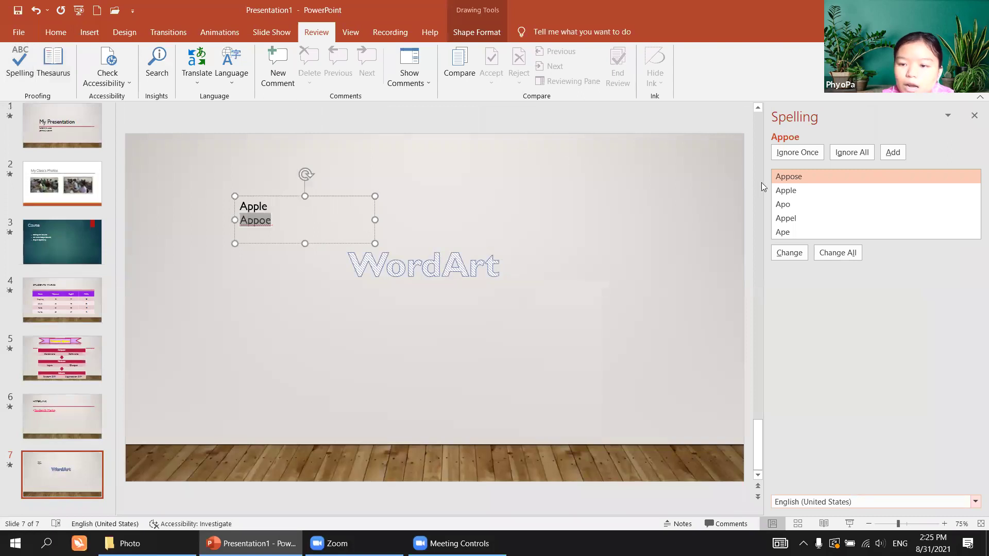
click(802, 190)
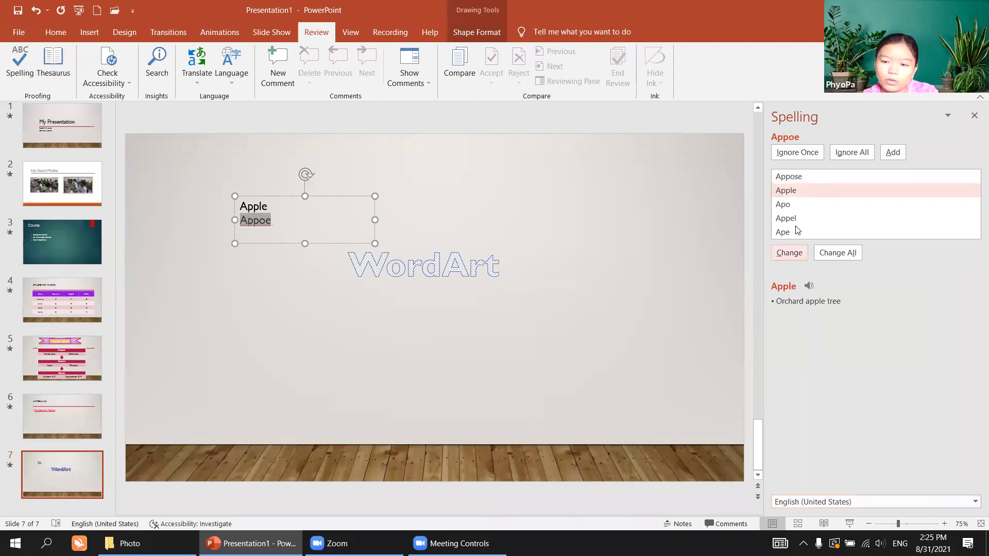
click(790, 207)
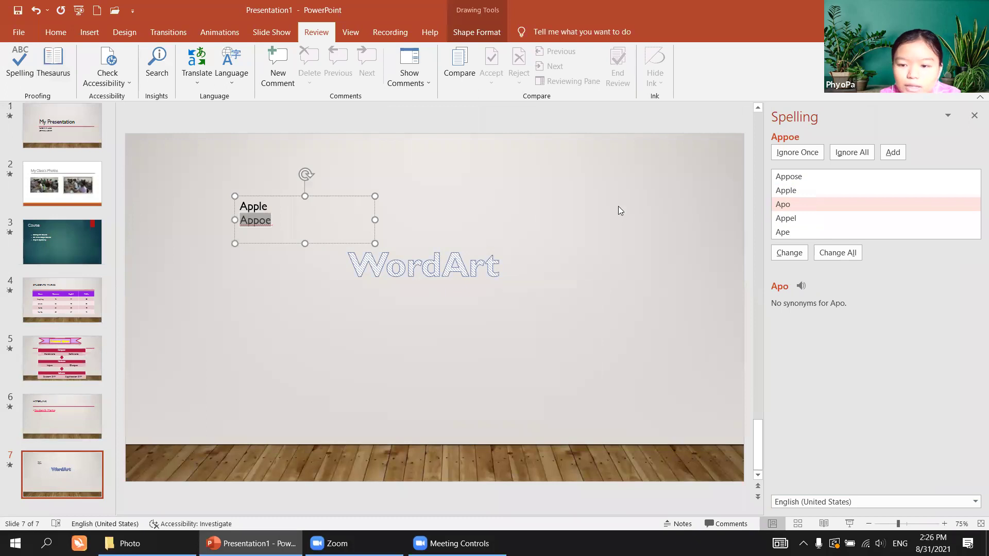
click(794, 189)
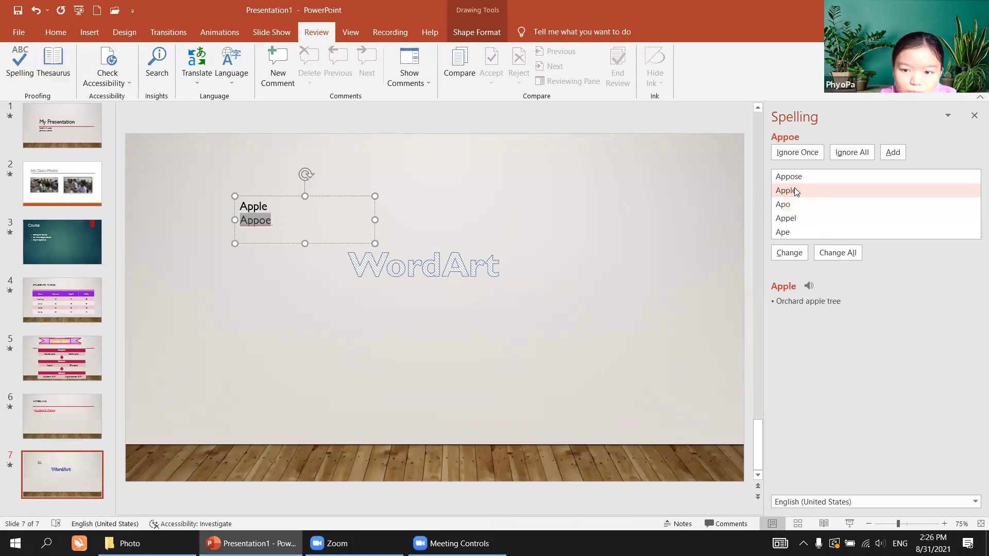
click(789, 253)
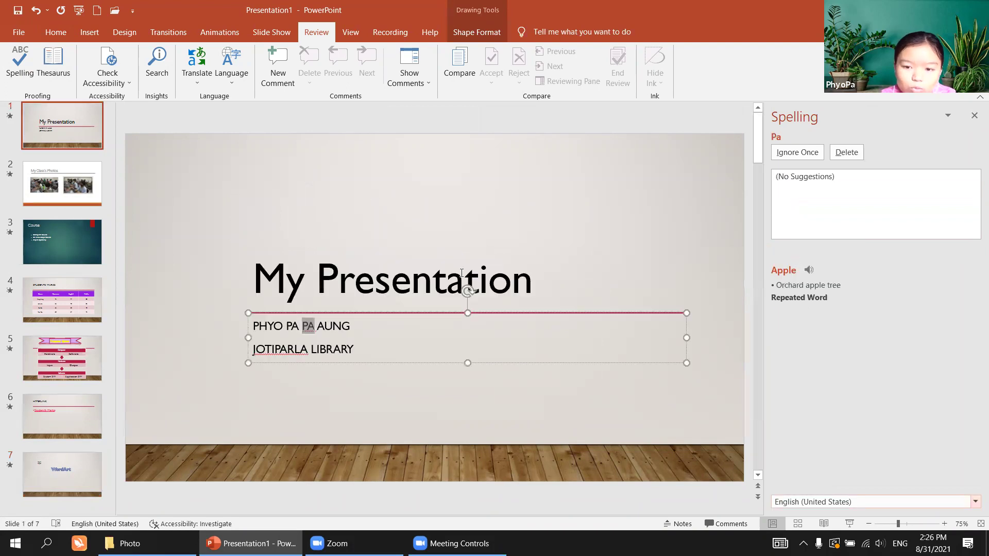
Check slides 6 and 7 to confirm both lines now read 'Apple'
click(309, 328)
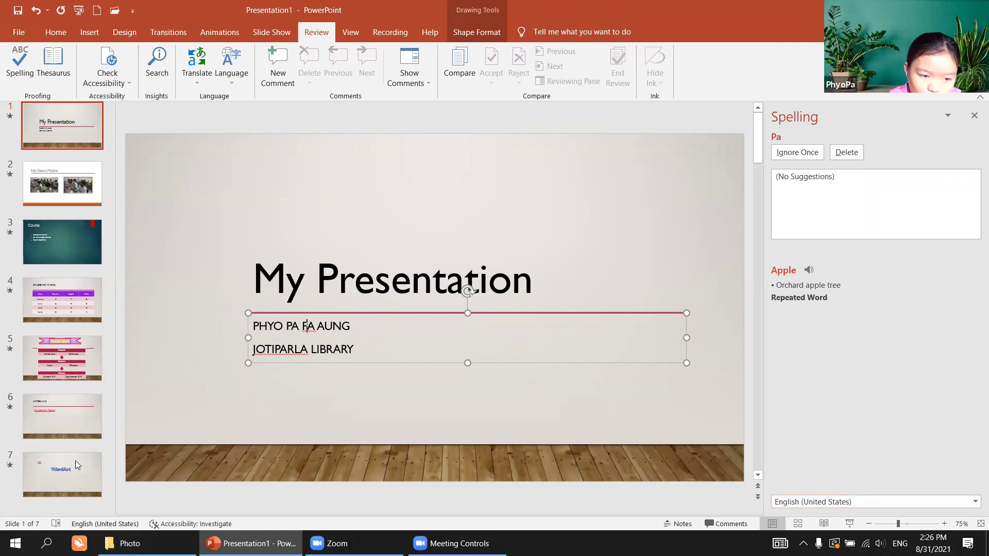
click(74, 446)
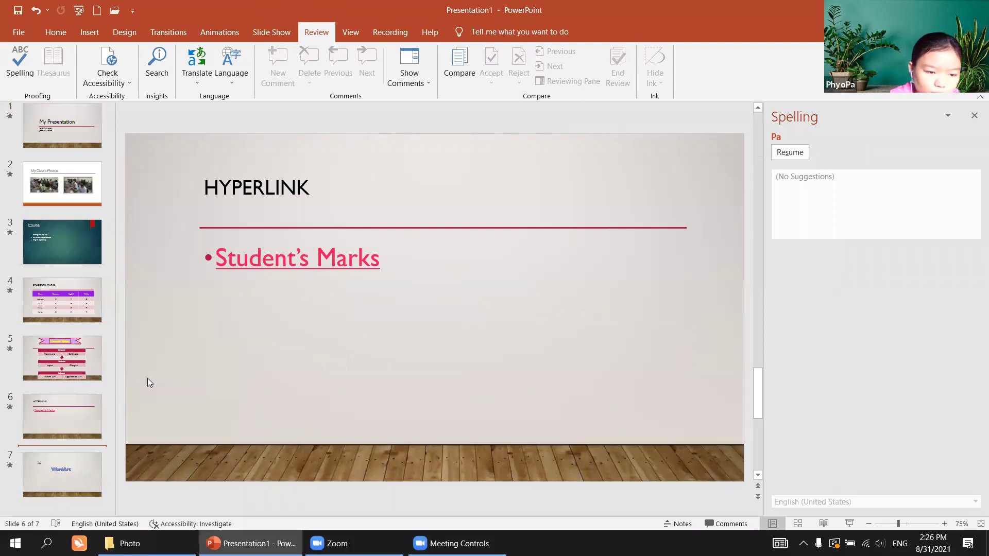
click(73, 463)
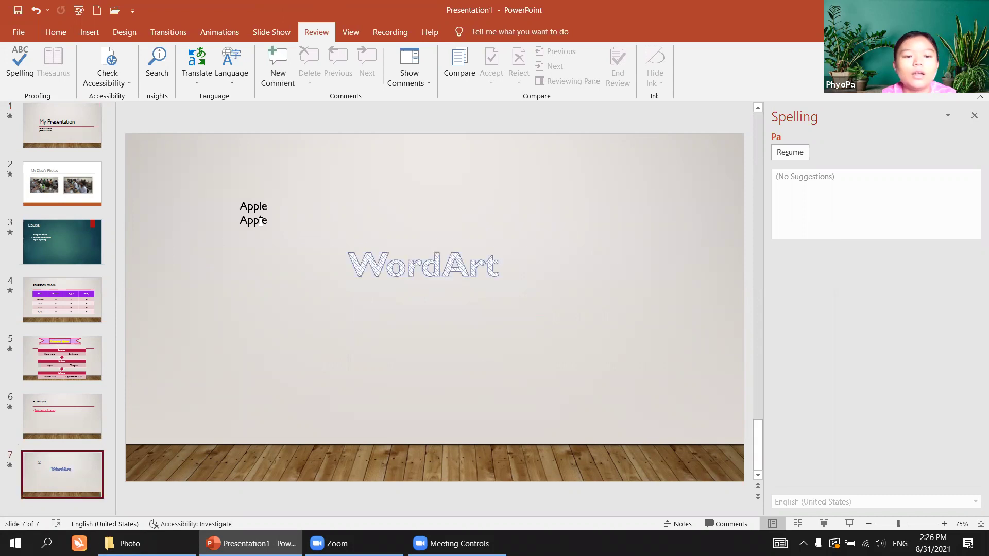
click(261, 221)
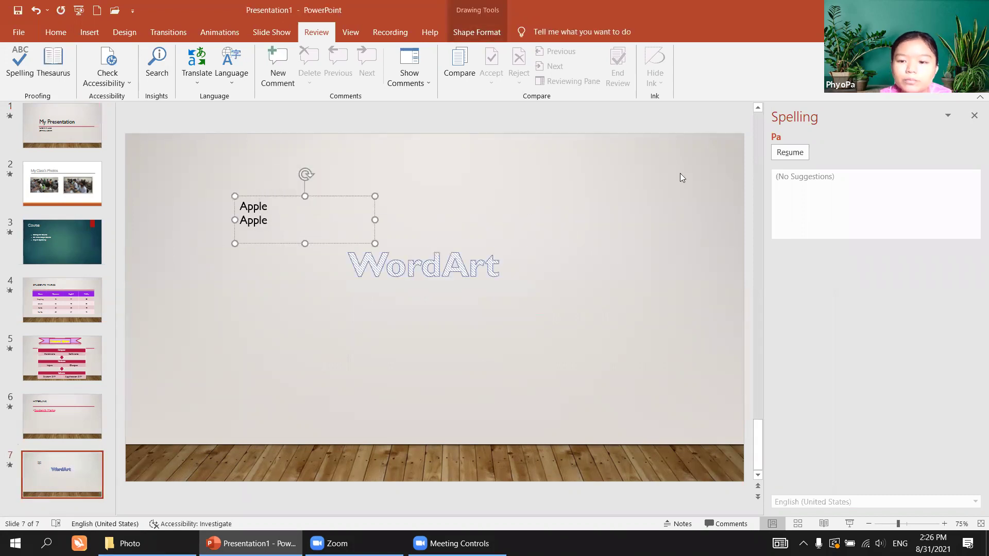
Close the Spelling pane, delete the empty line below the Apple lines, and open Tell me search
click(974, 116)
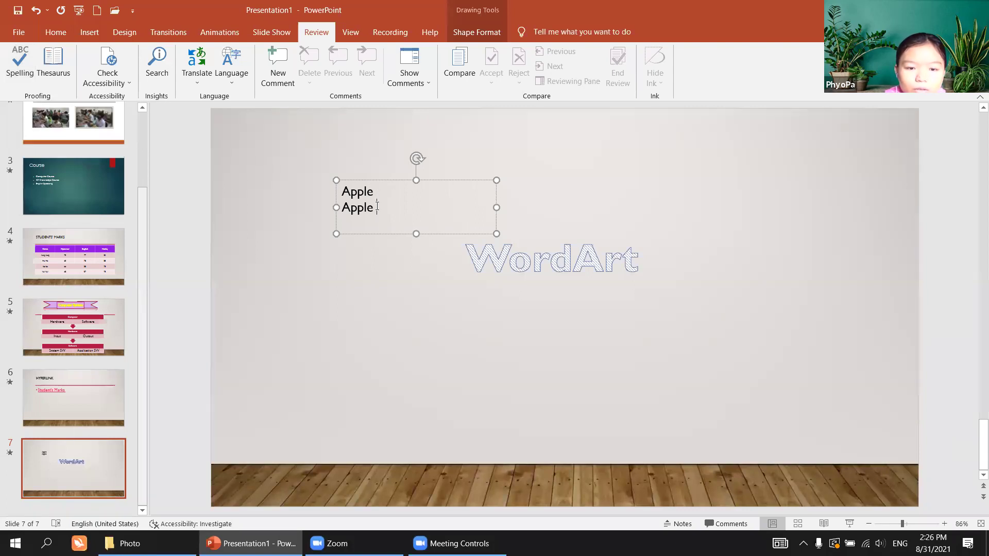
right_click(373, 208)
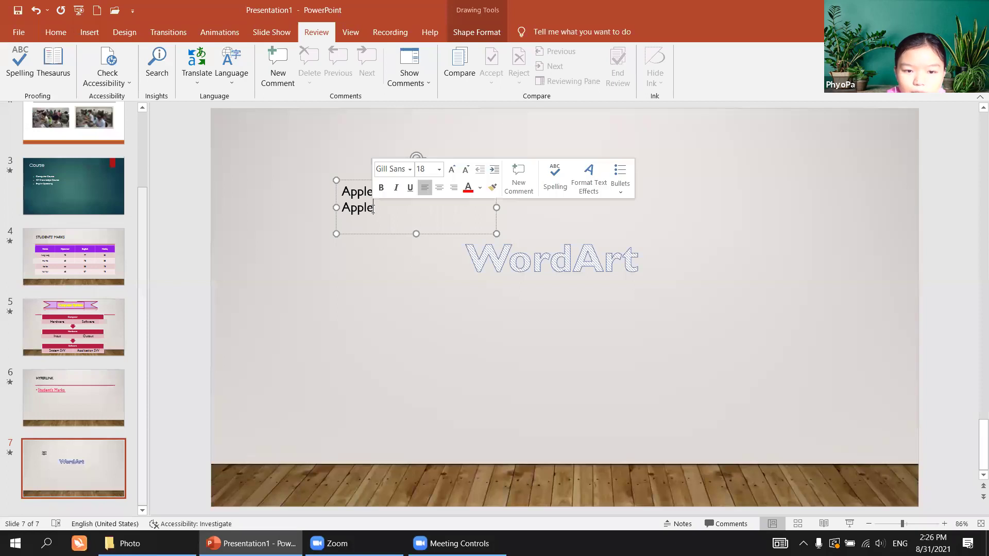
key(Delete)
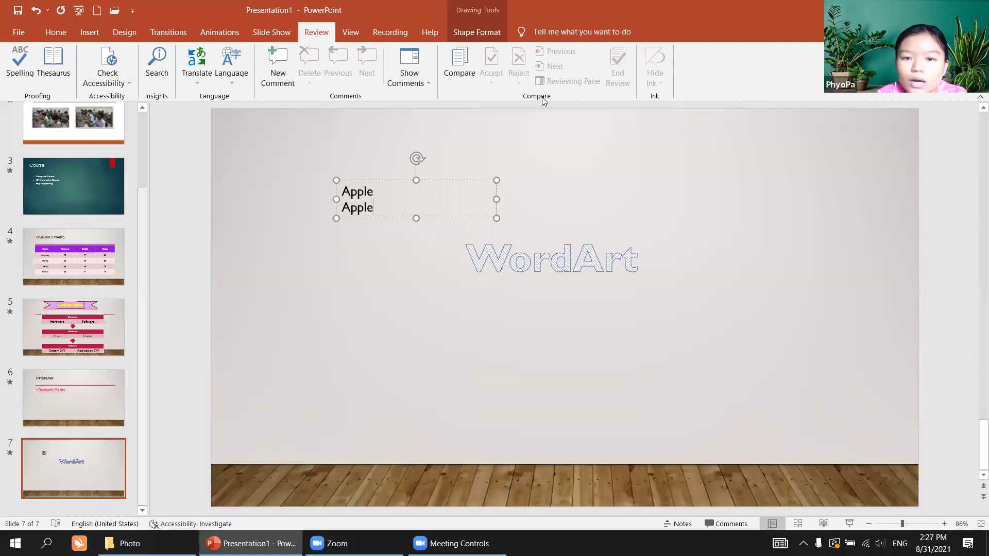
click(571, 33)
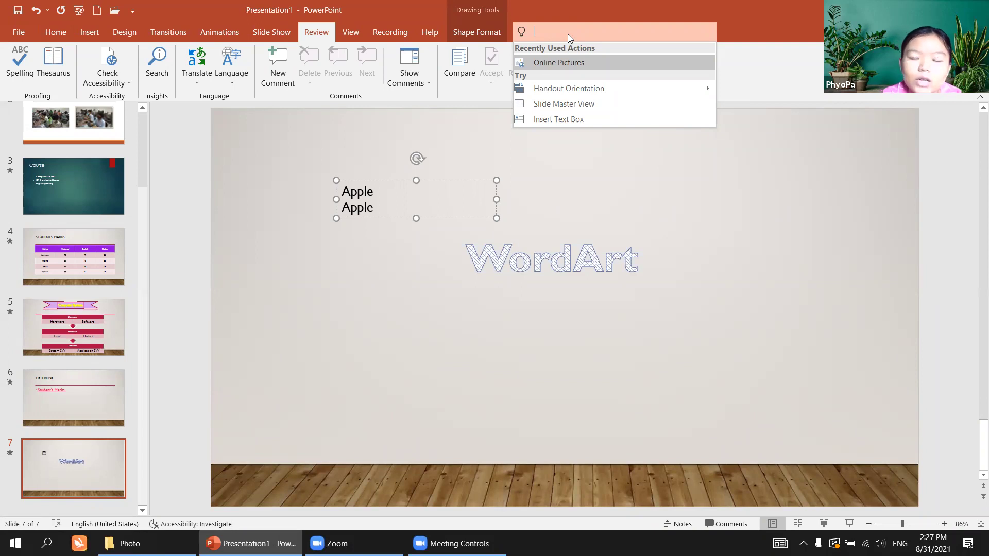
key(Escape)
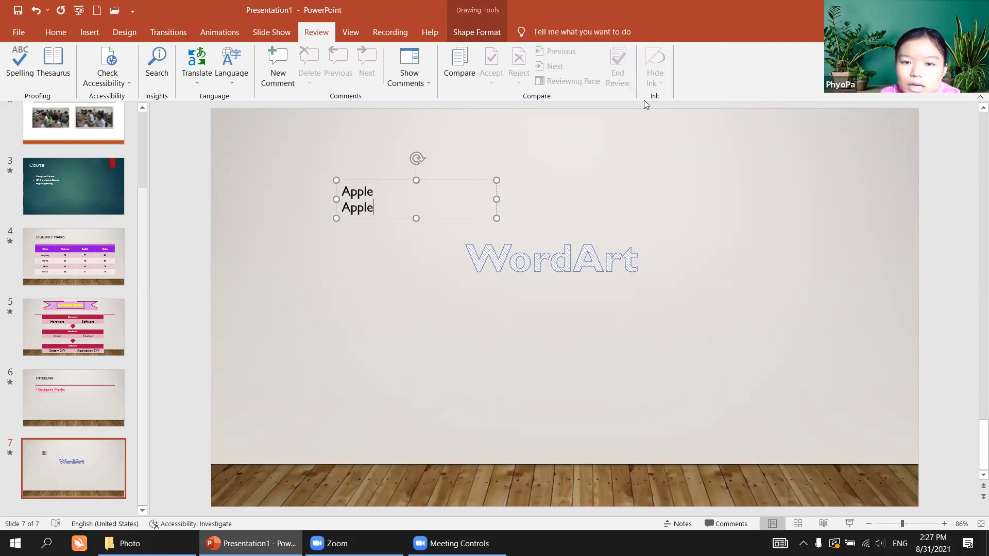
click(607, 33)
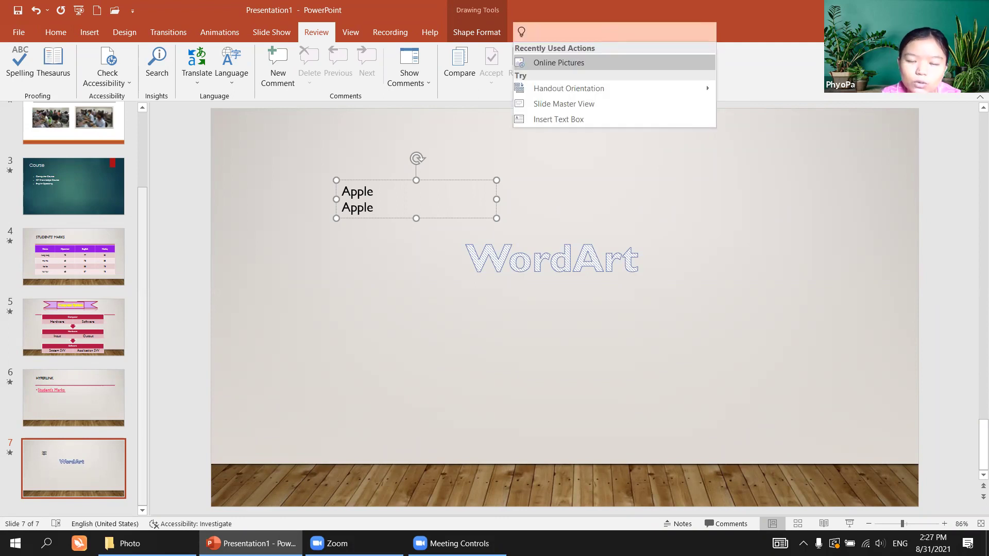
text(tabe)
key(BackSpace)
text(le)
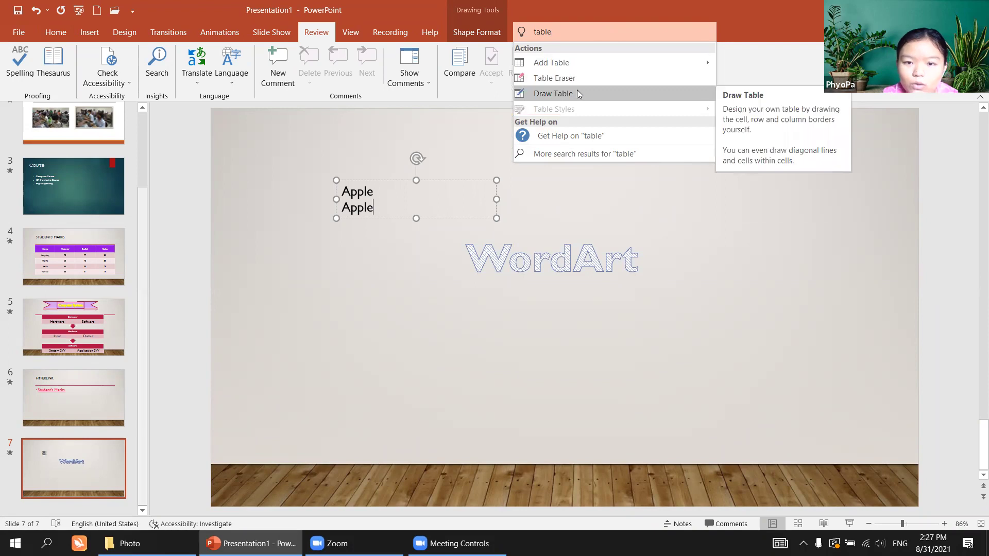
mouse_move(551, 63)
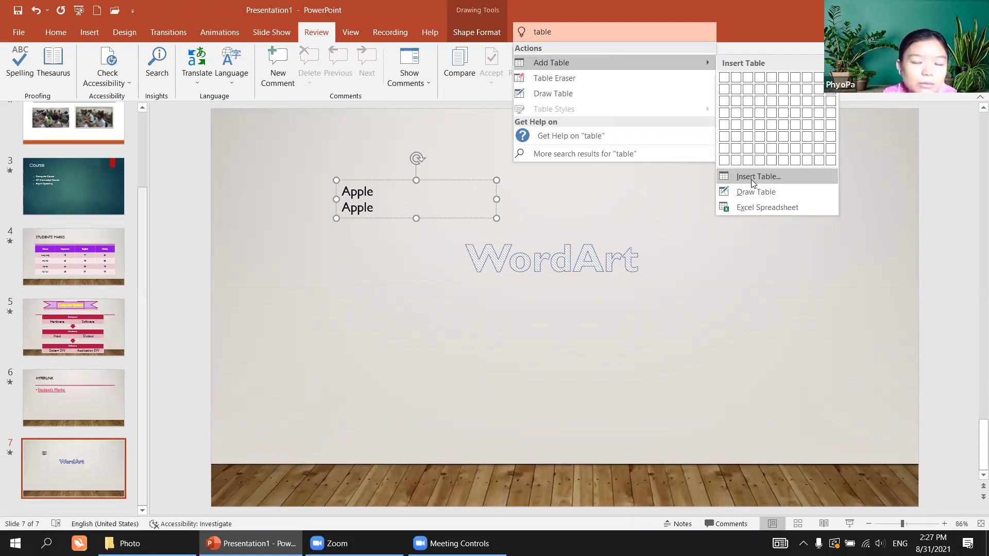
key(Escape)
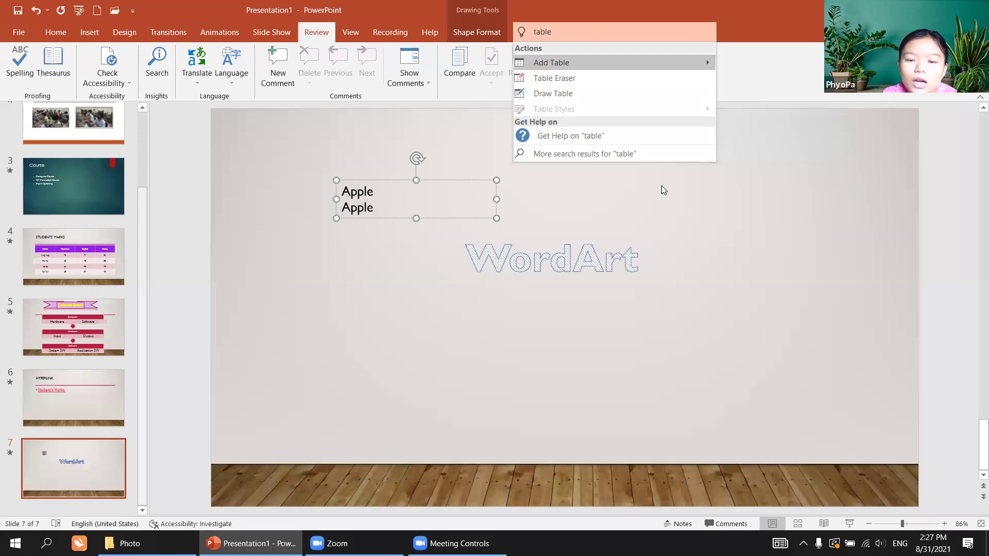
key(Escape)
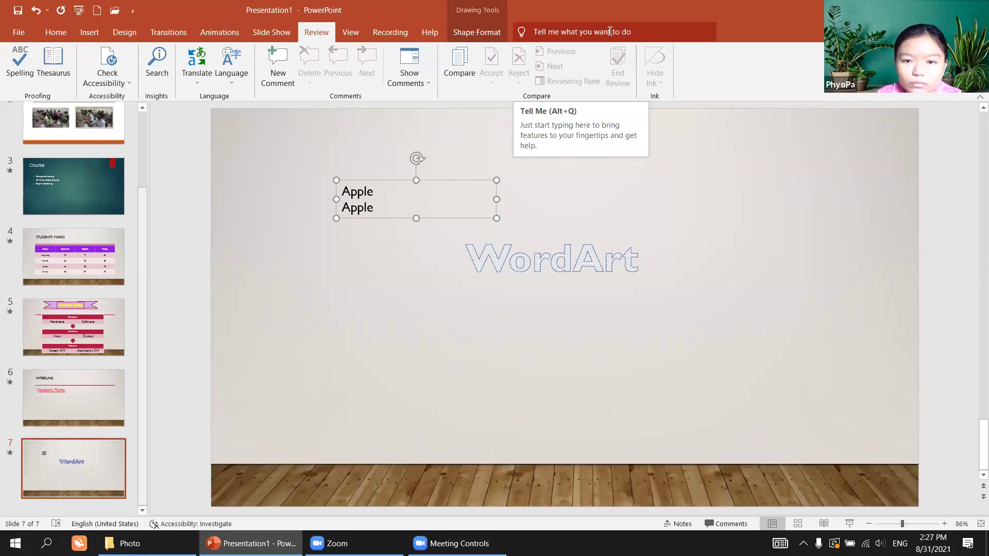
click(609, 31)
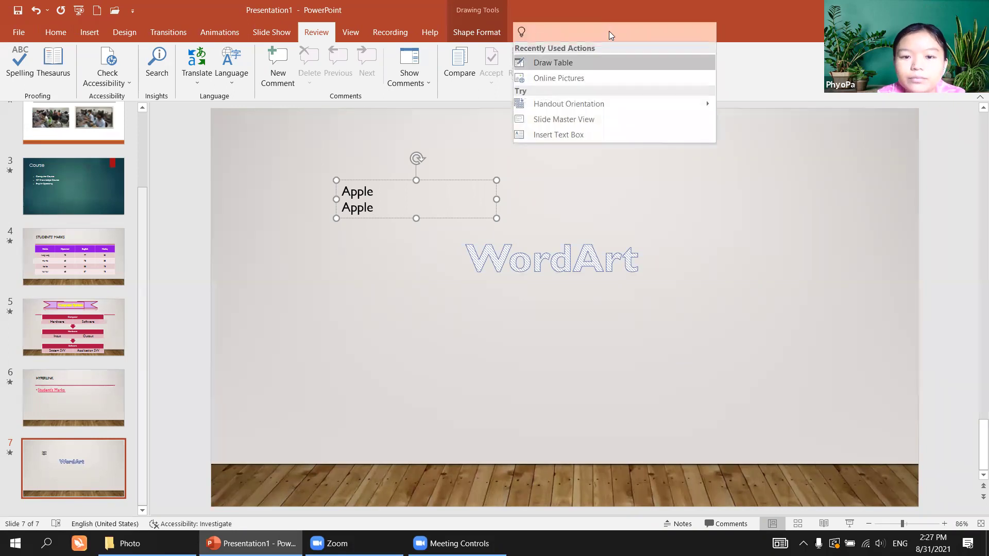
key(Escape)
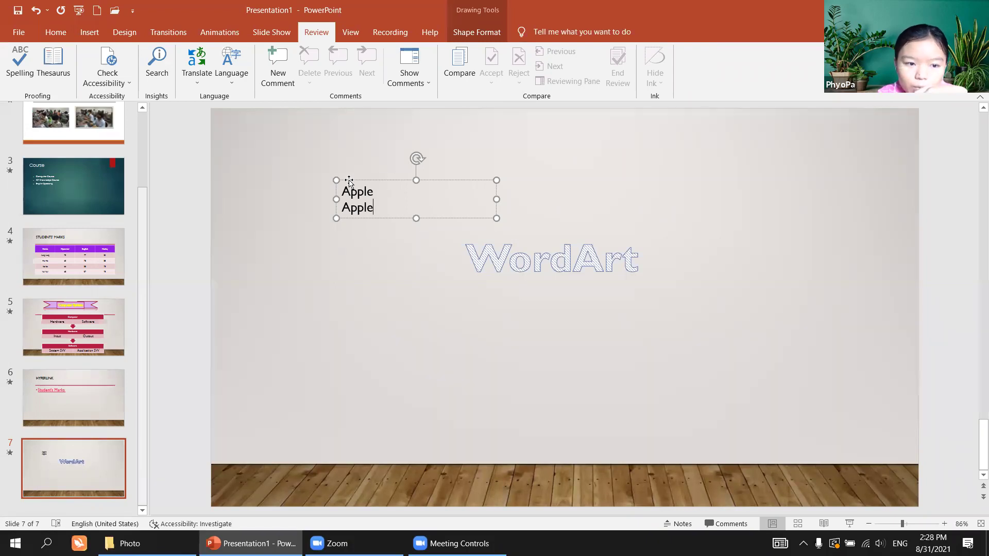
Review slides 1 and 2, then open the File backstage Home page
drag(144, 211, 132, 107)
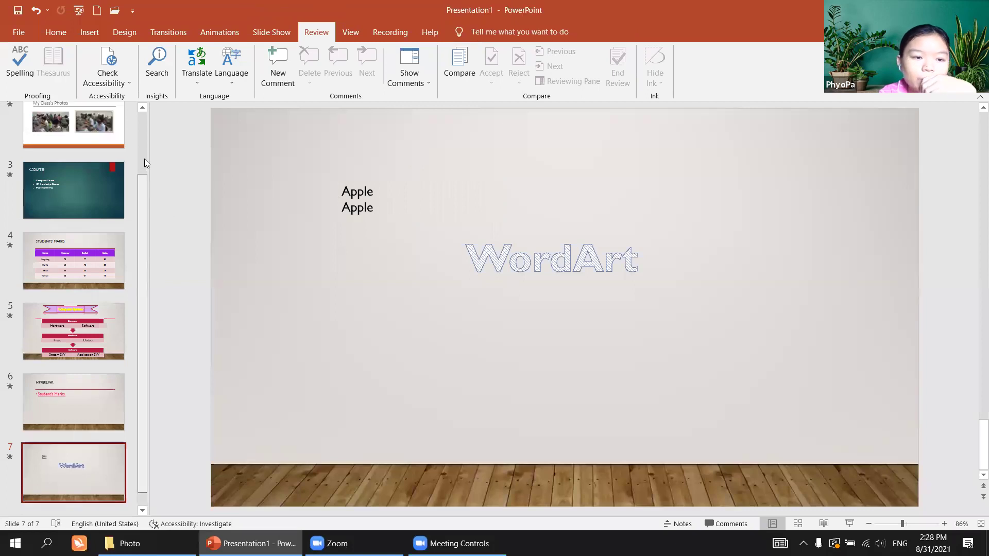
click(74, 150)
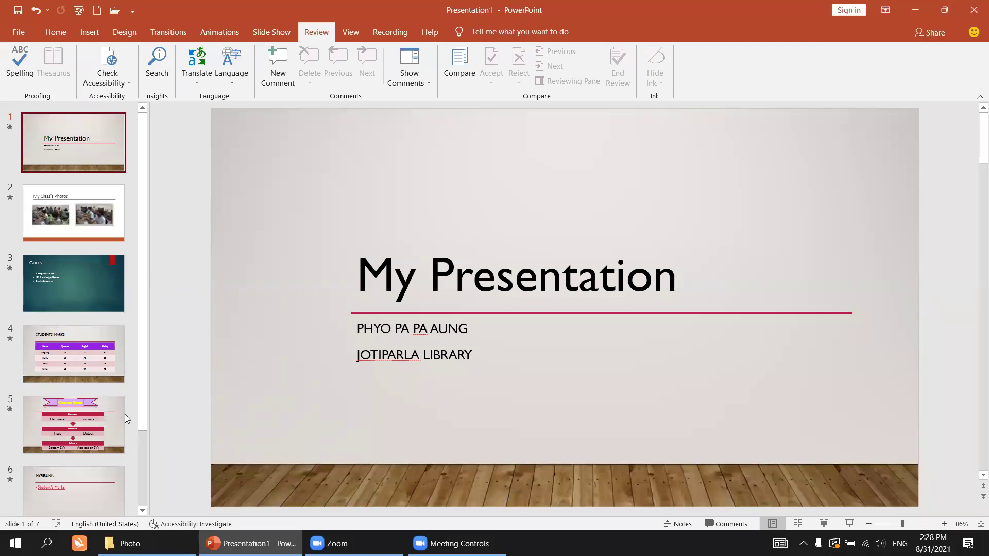
click(98, 198)
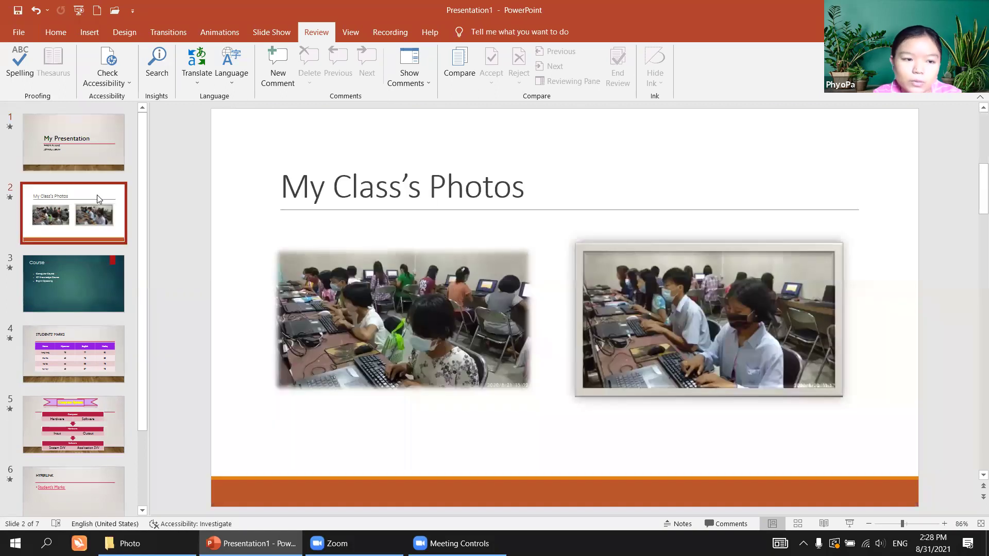
click(20, 33)
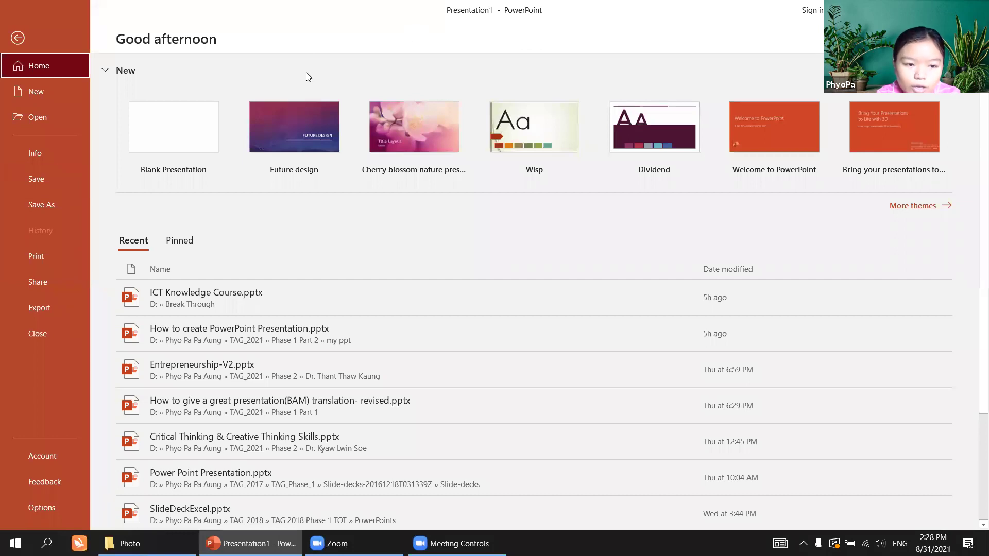
Open the Save As page in Backstage
click(72, 206)
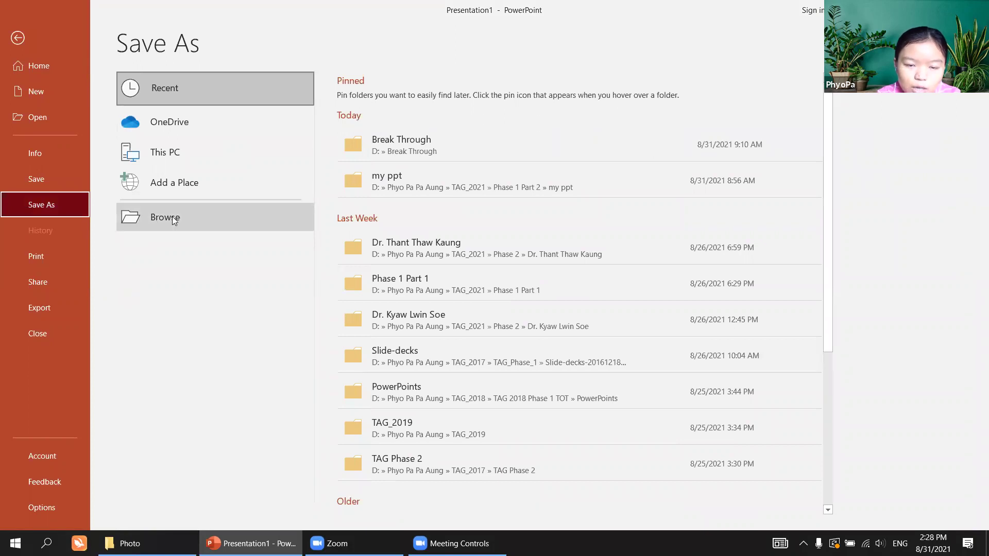
mouse_move(463, 180)
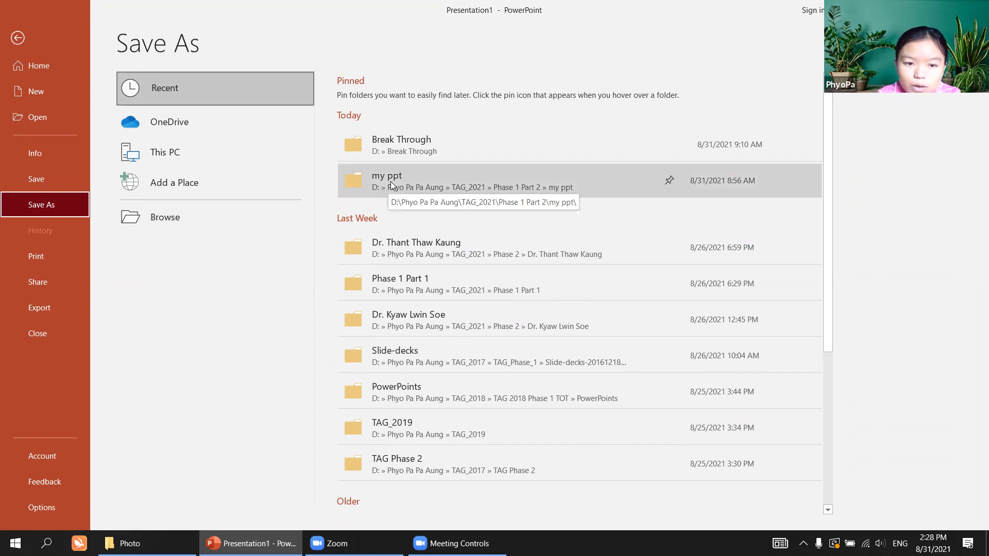
Browse for a save location and go to the DATA (D:) drive
click(204, 215)
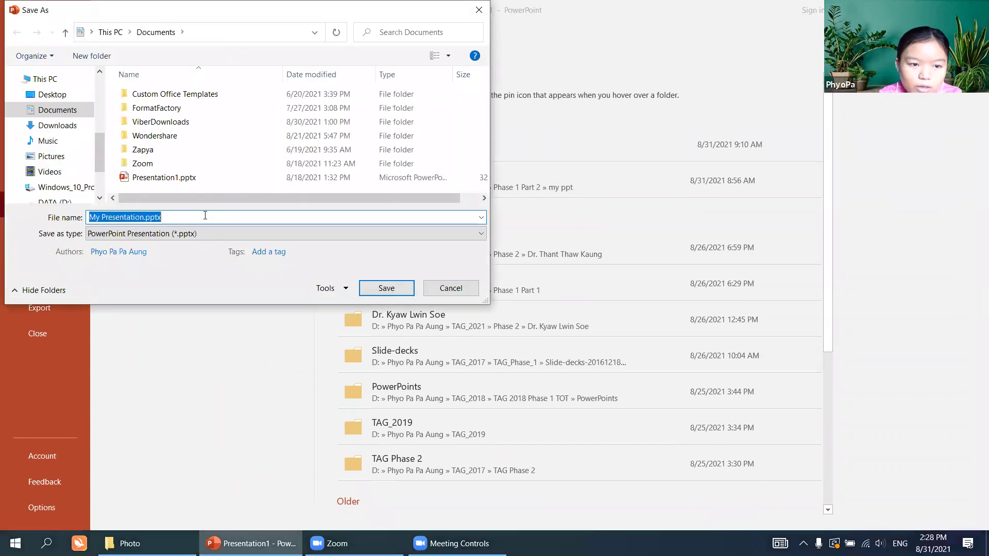
mouse_move(57, 110)
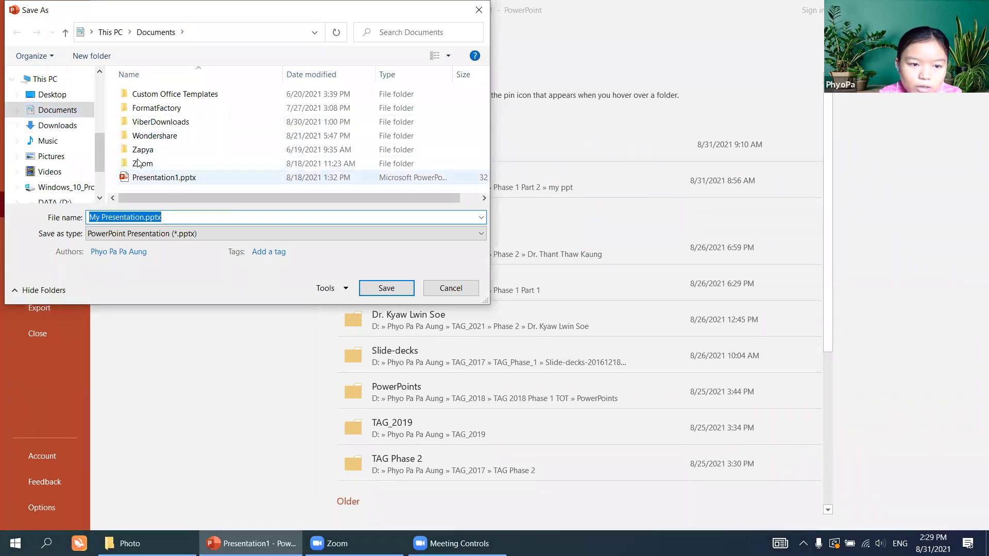
drag(103, 139, 103, 160)
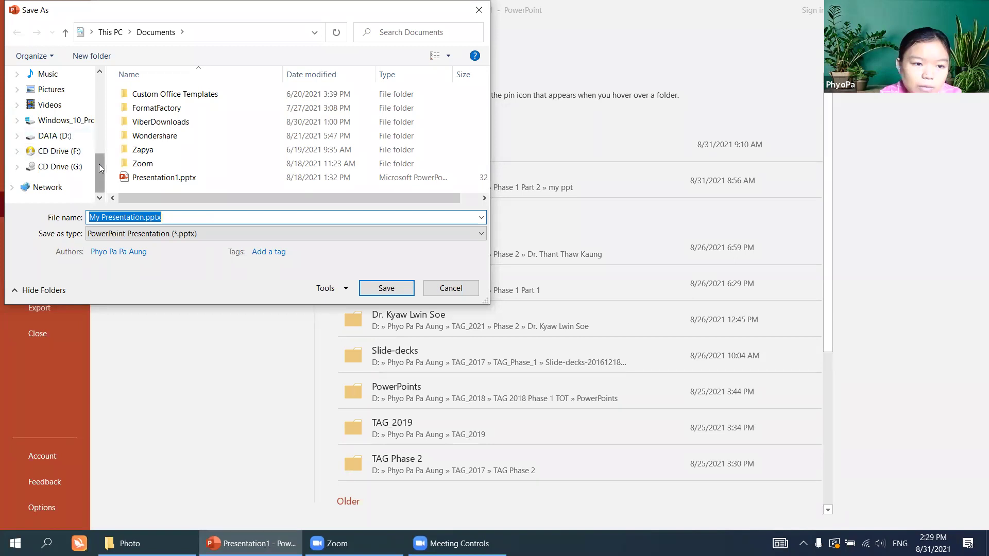
drag(98, 159, 98, 139)
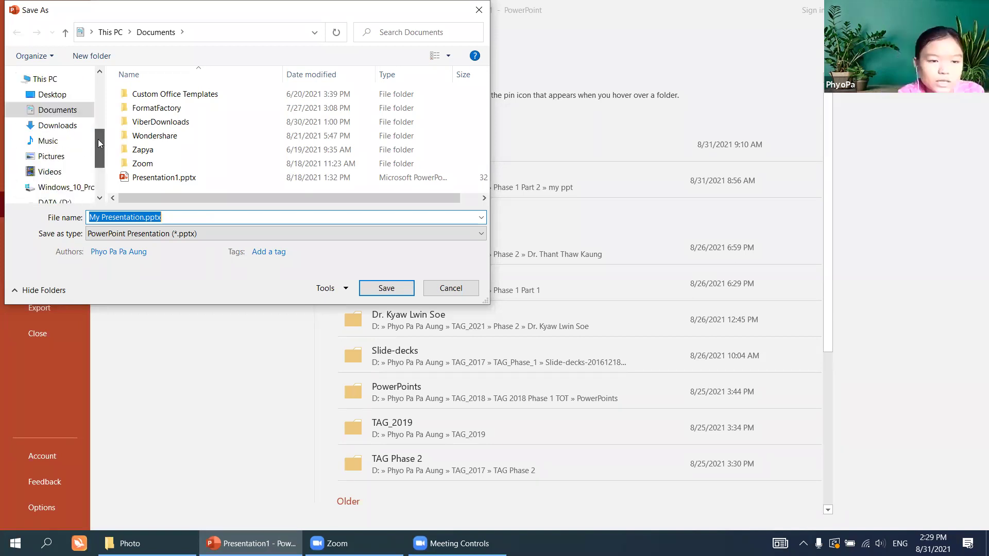
click(58, 111)
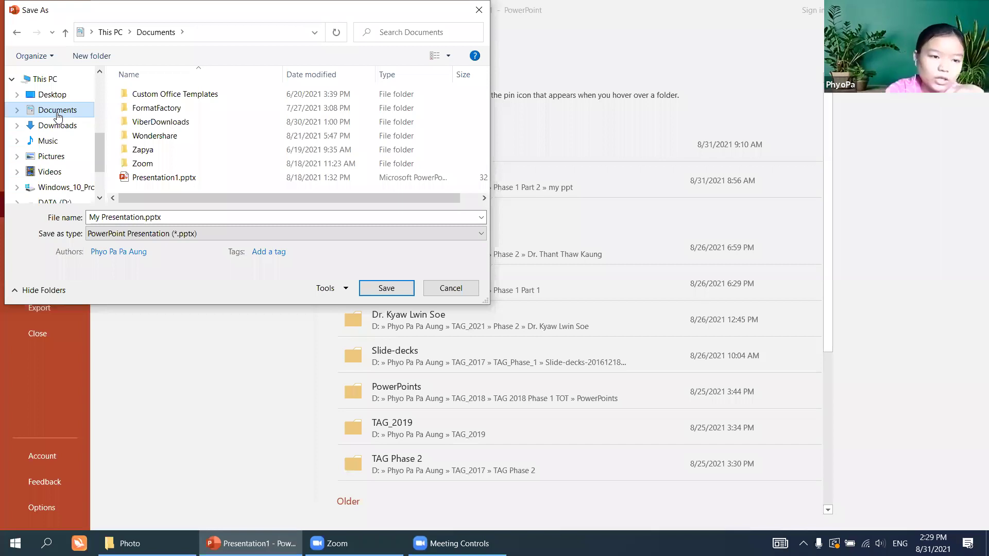
drag(97, 145, 105, 170)
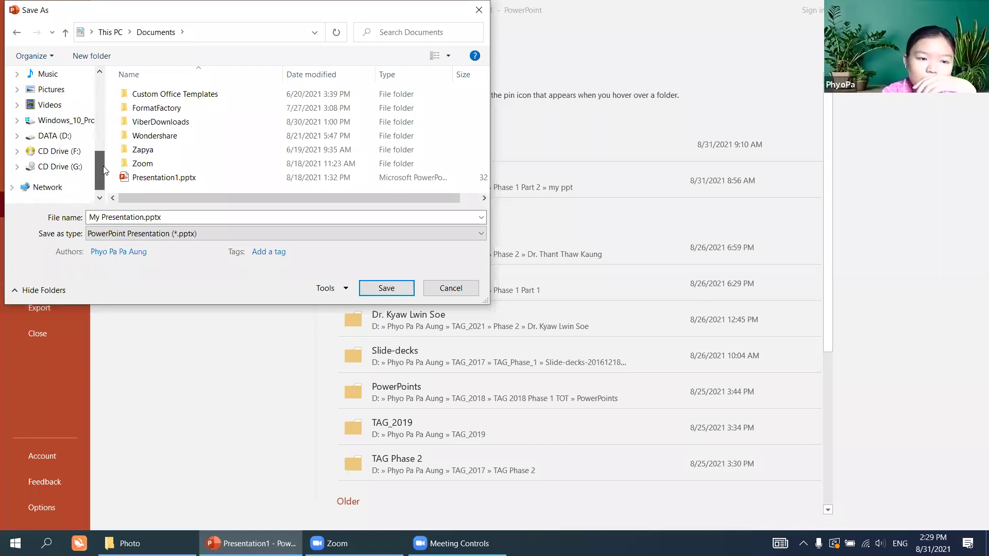
click(86, 137)
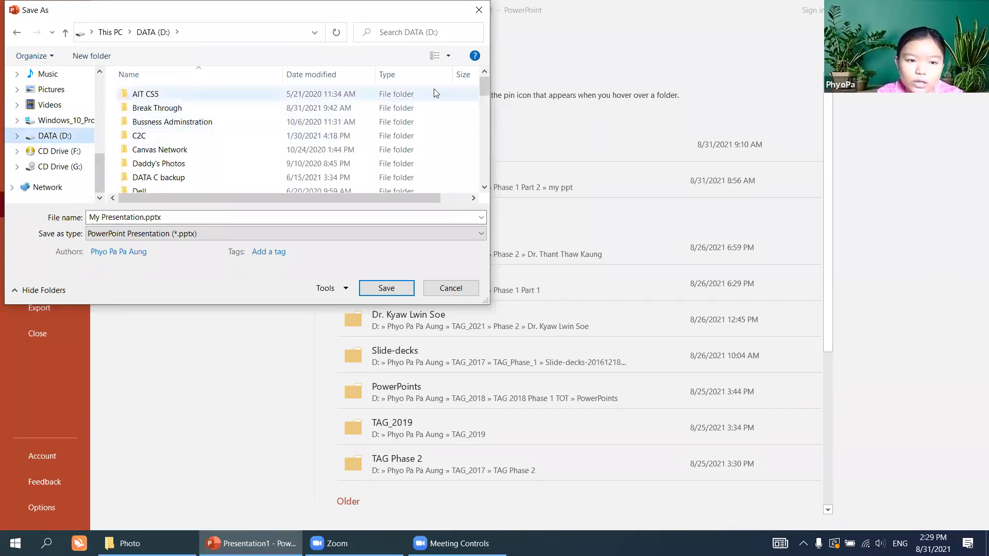
Open the user folder, then TAG_2021 › Phase 1 Part 2 › my ppt
drag(483, 87, 490, 140)
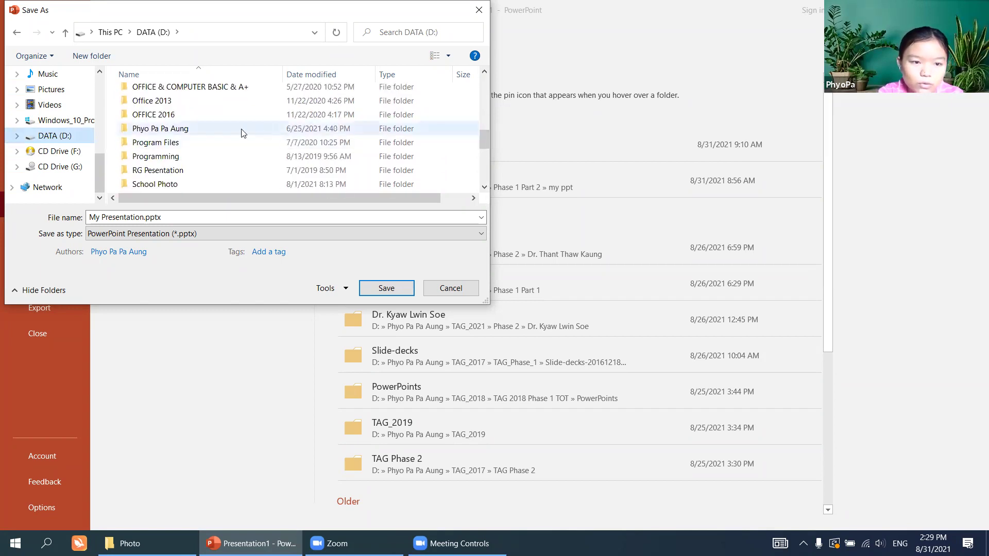
click(241, 128)
double_click(241, 129)
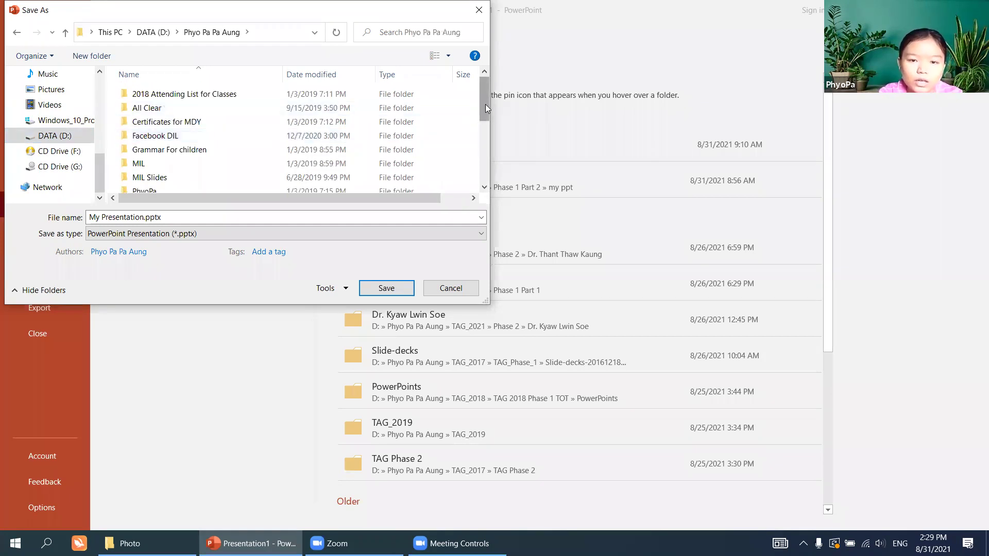
drag(485, 108, 486, 144)
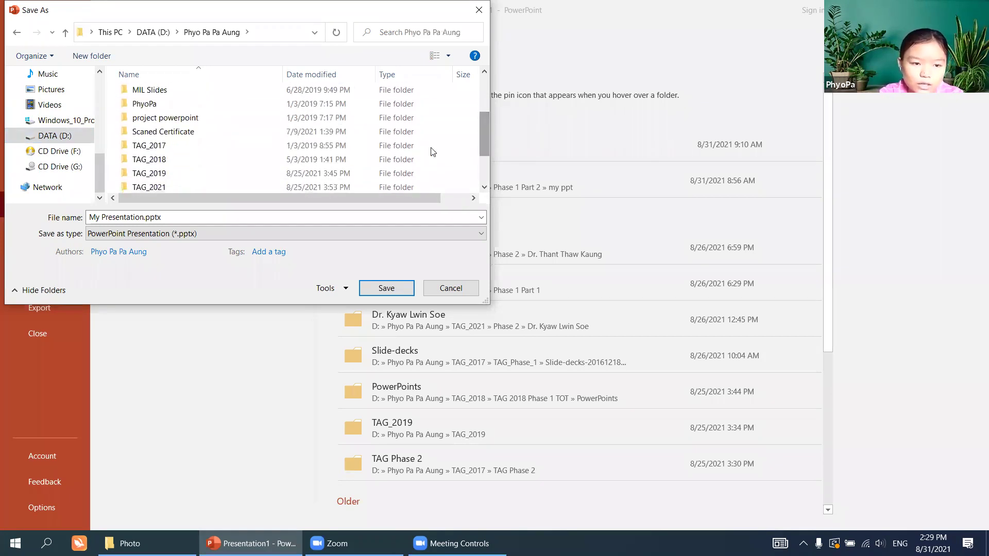
double_click(237, 187)
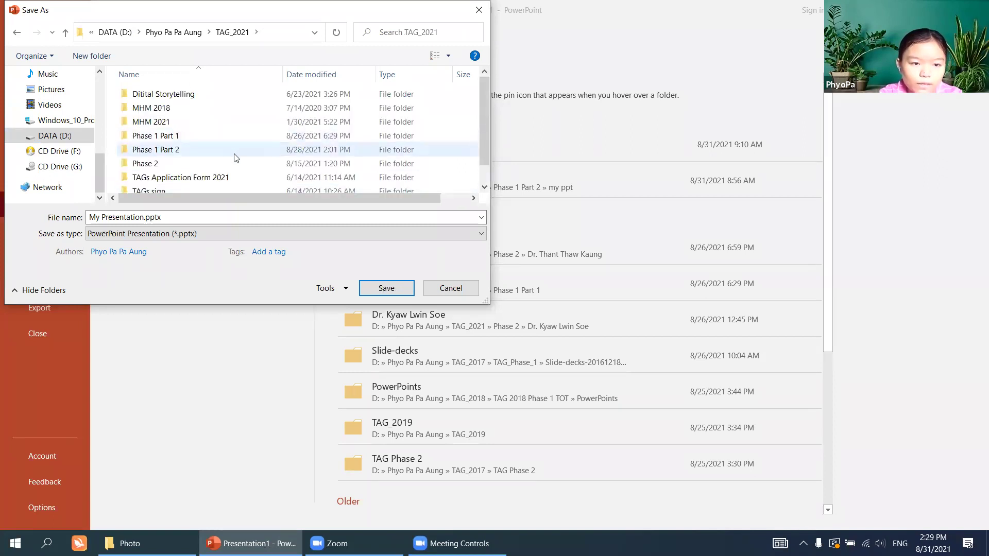
double_click(234, 149)
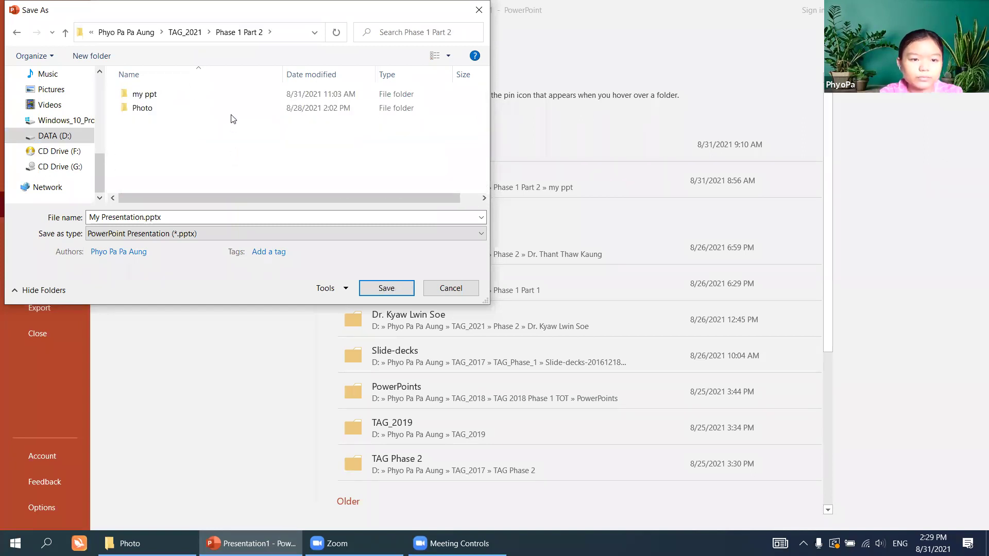
double_click(234, 98)
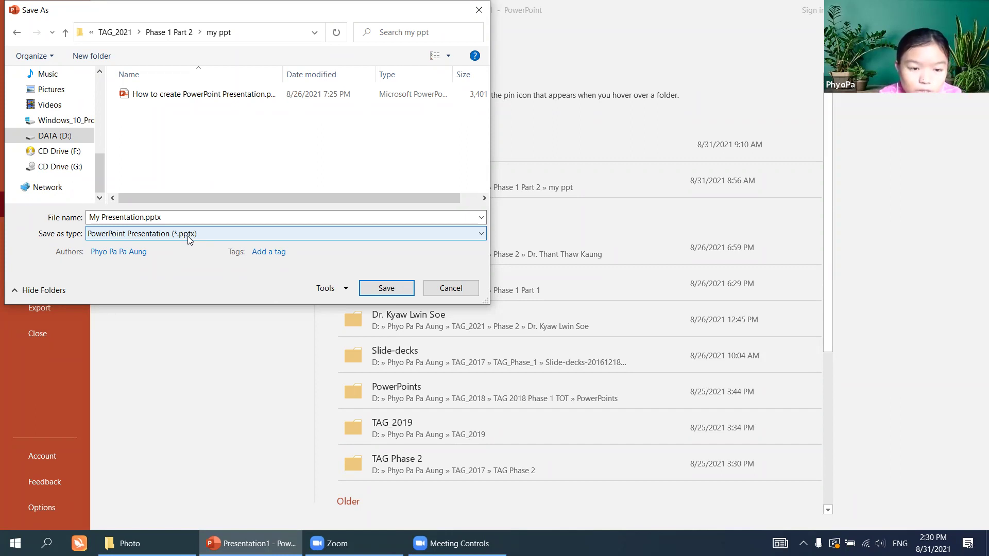
Try JPEG, revert to PowerPoint Presentation (*.pptx), and save as My Presentation.pptx
click(189, 236)
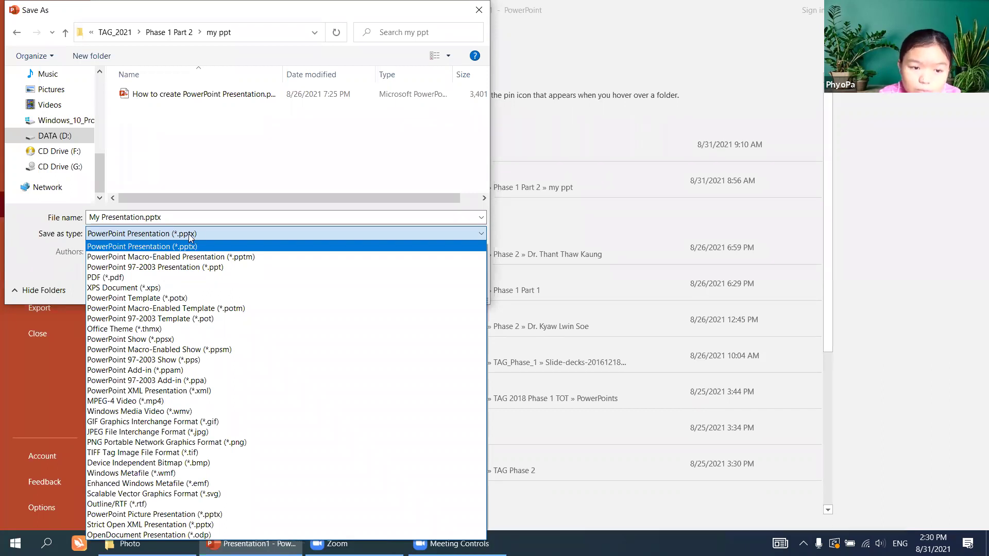
click(190, 236)
click(191, 236)
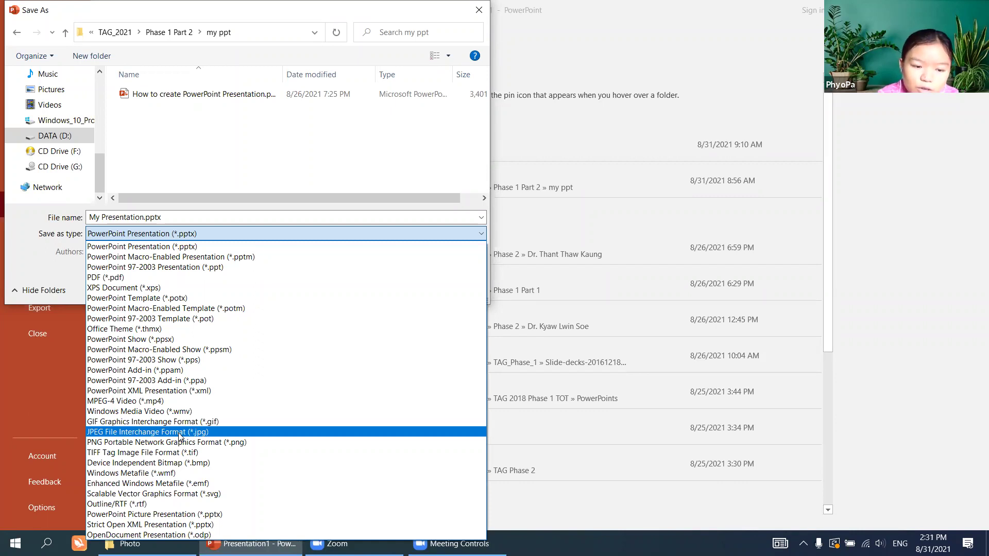
click(180, 432)
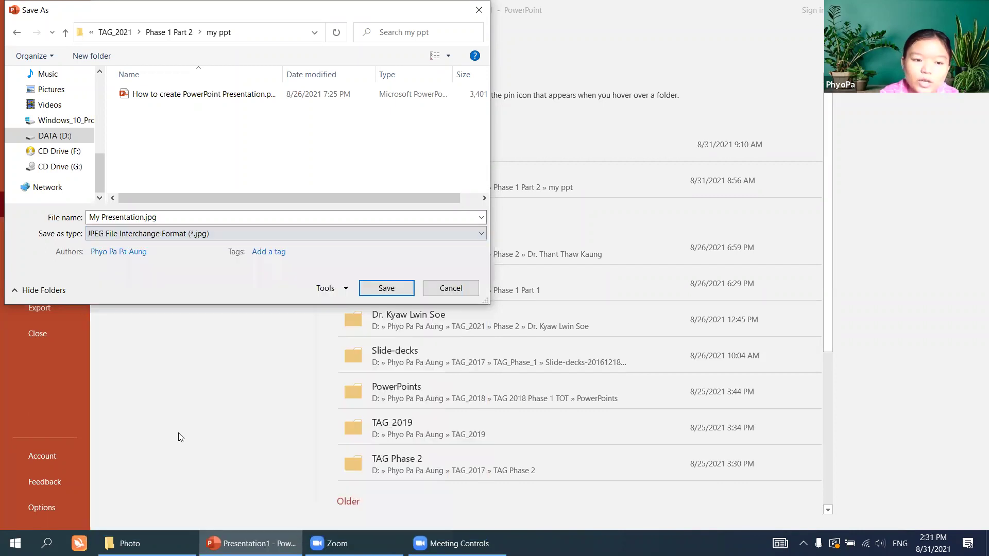
click(192, 235)
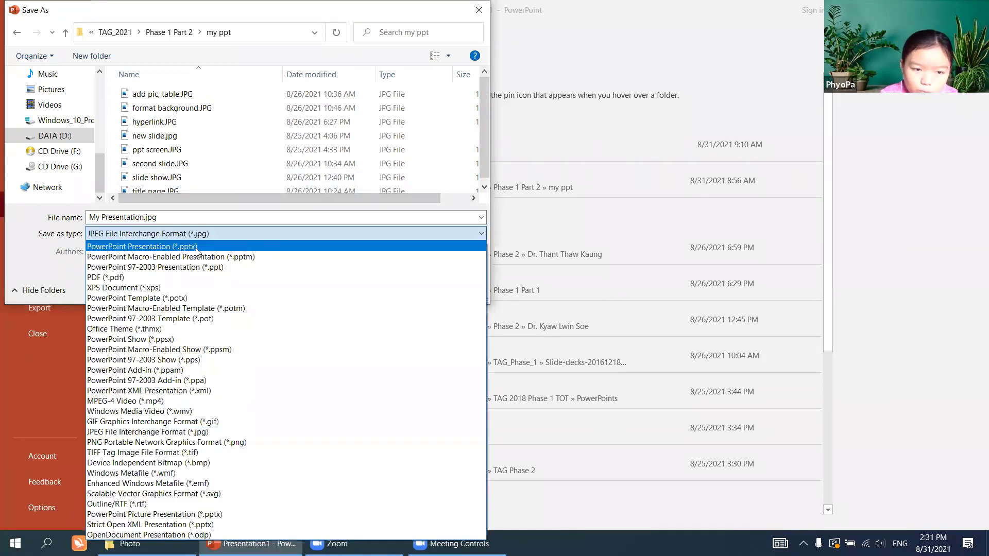
click(196, 248)
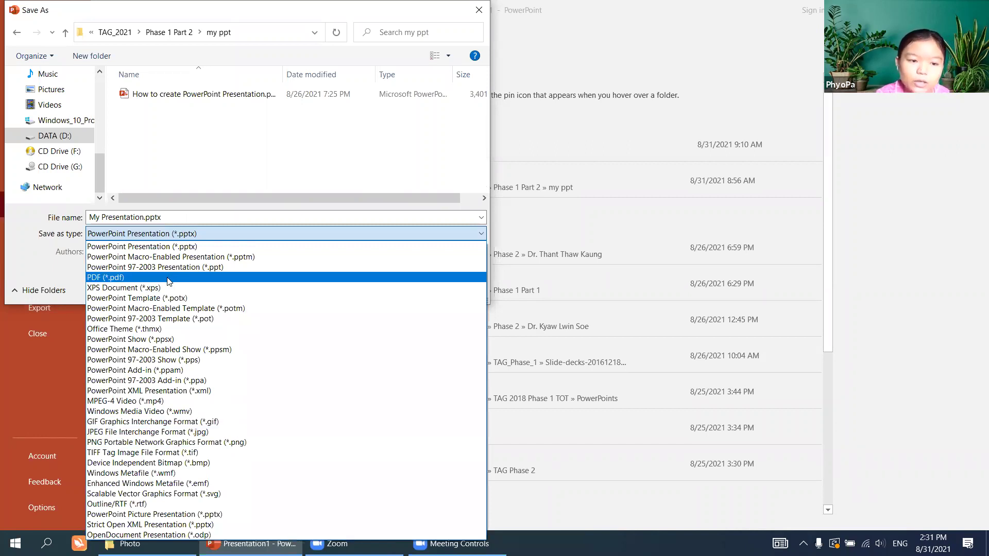
click(189, 232)
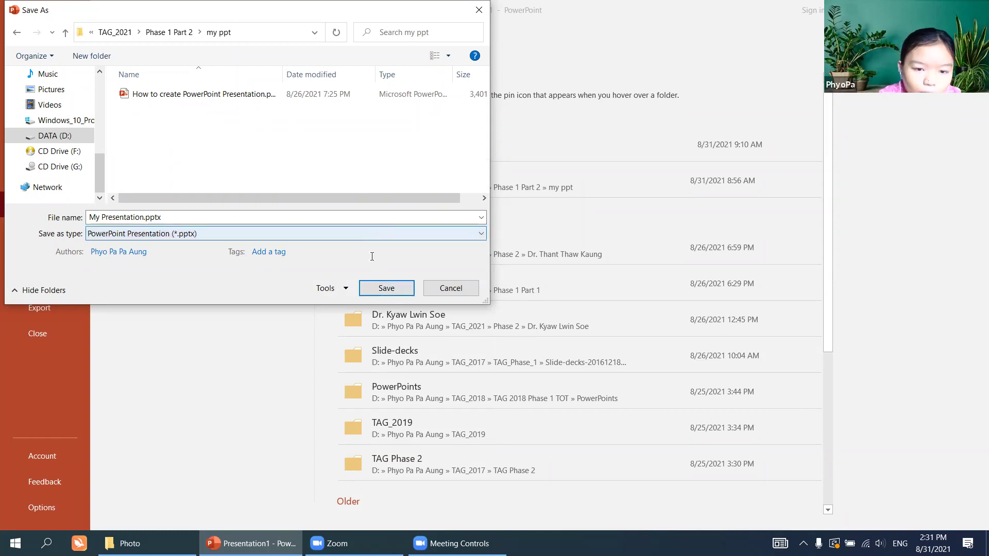
click(385, 288)
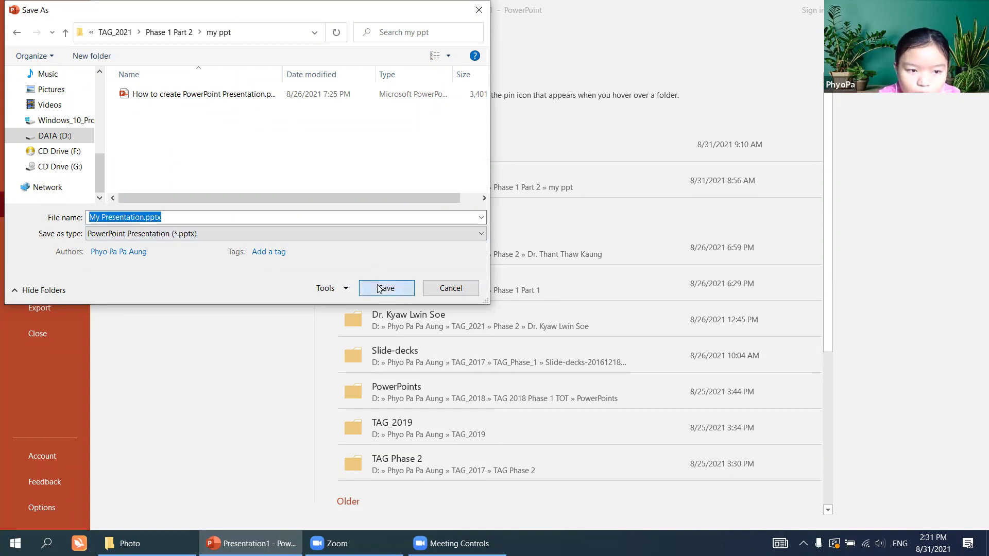
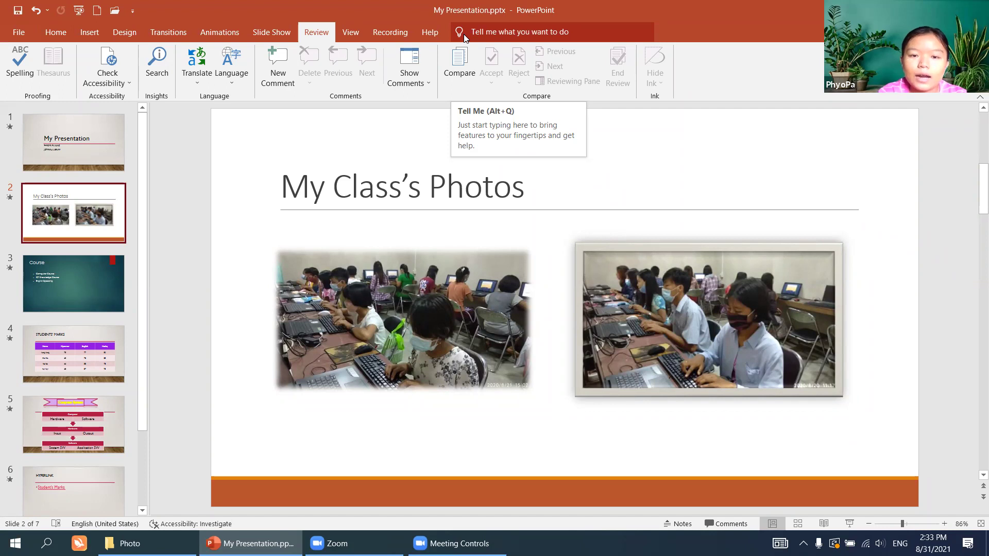
Shift the left classroom photo right and set the framed photo beside it, slightly lower and overlapping
click(670, 263)
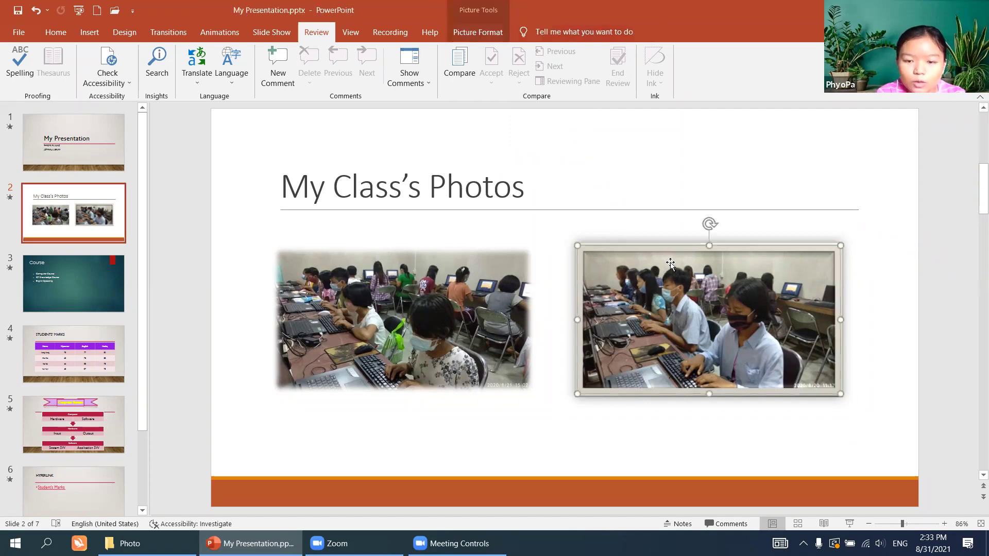
click(499, 292)
drag(499, 292, 602, 292)
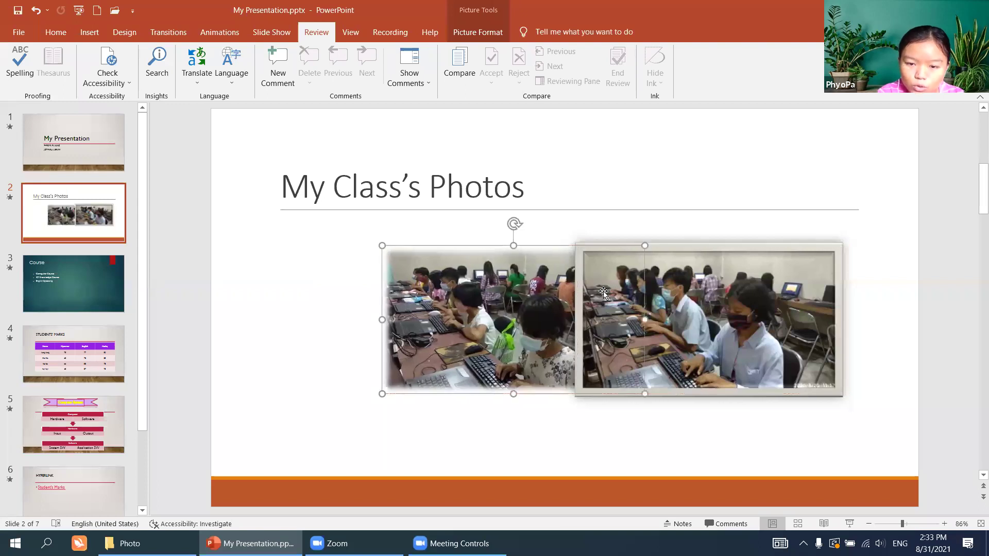
click(696, 305)
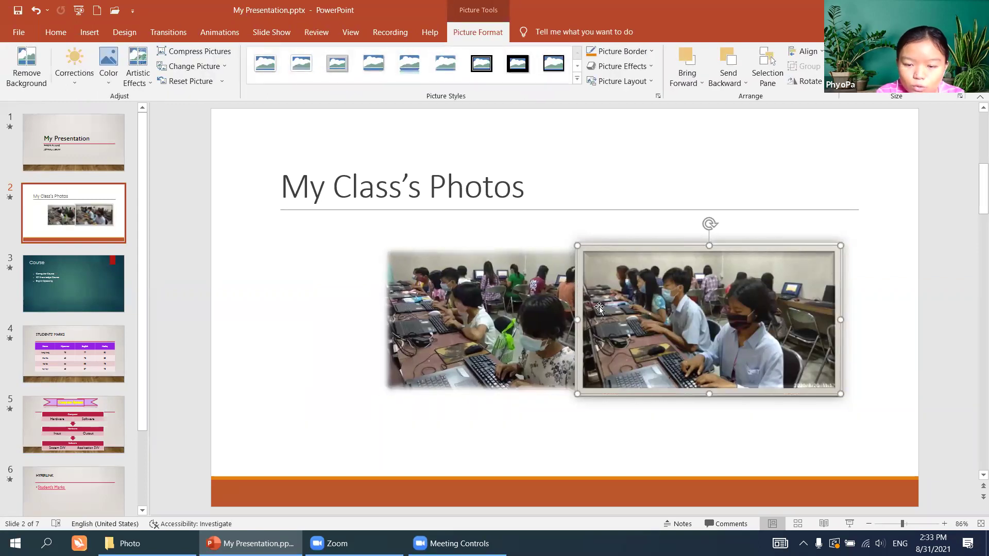
drag(599, 307, 462, 319)
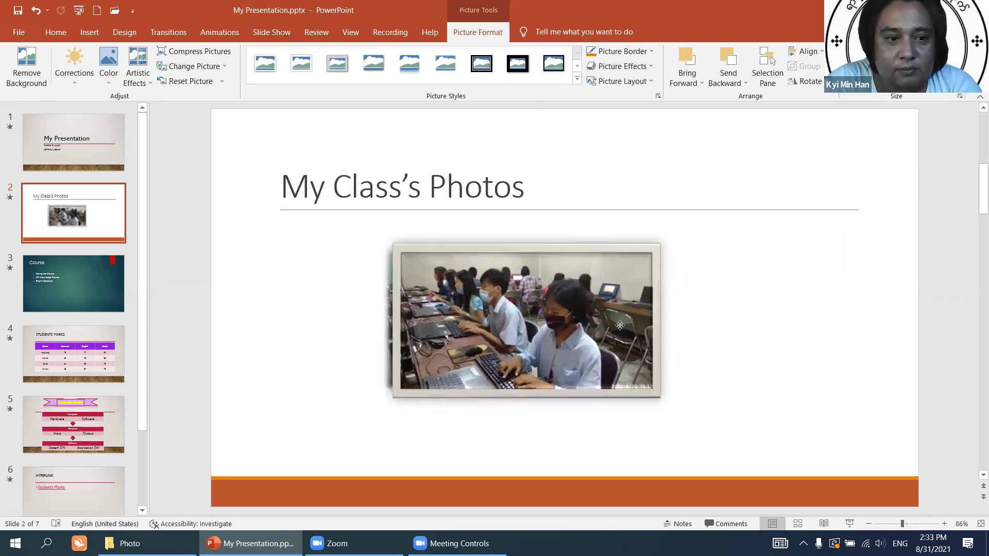
drag(620, 325, 868, 344)
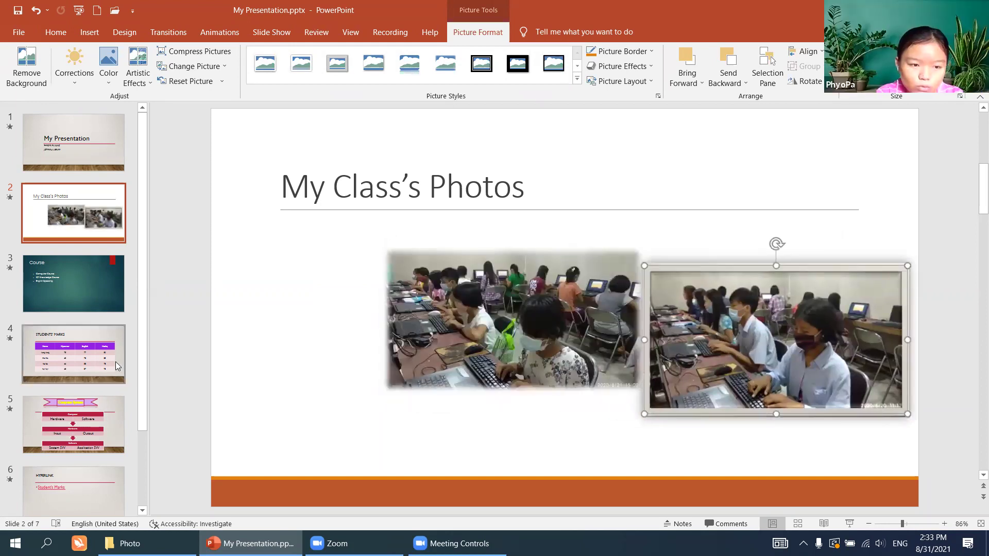
click(76, 161)
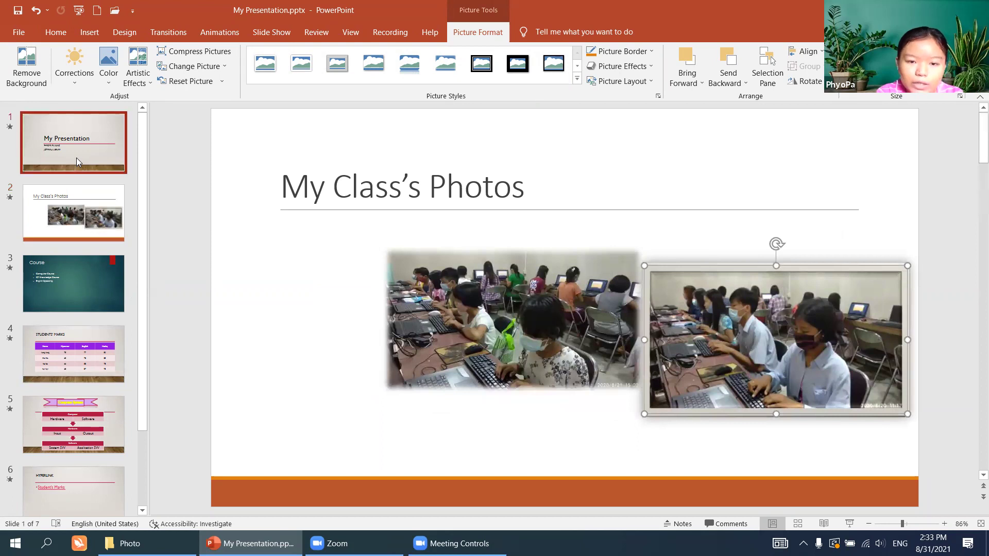
Check the title slide's title and subtitle animation order (1–6), then return to slide 2
click(366, 264)
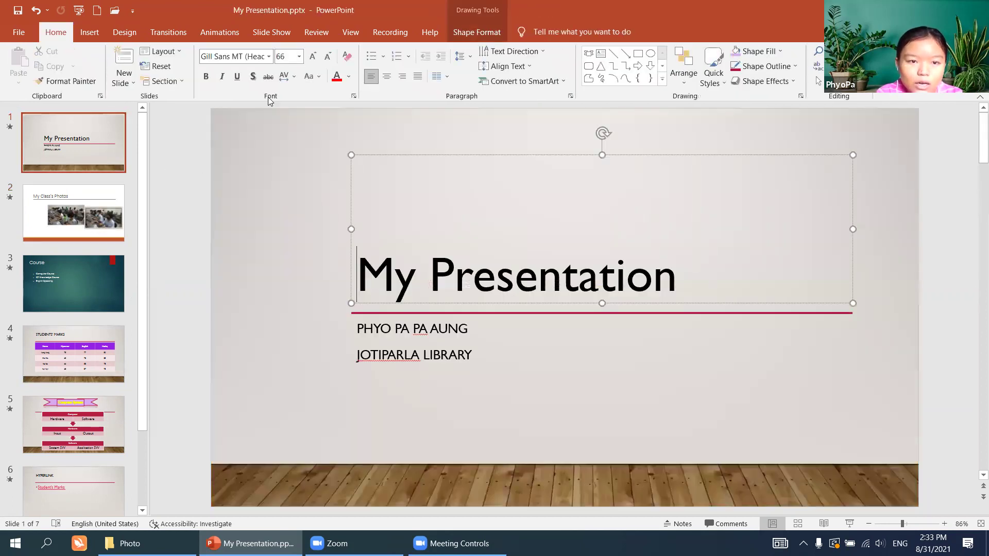
click(219, 32)
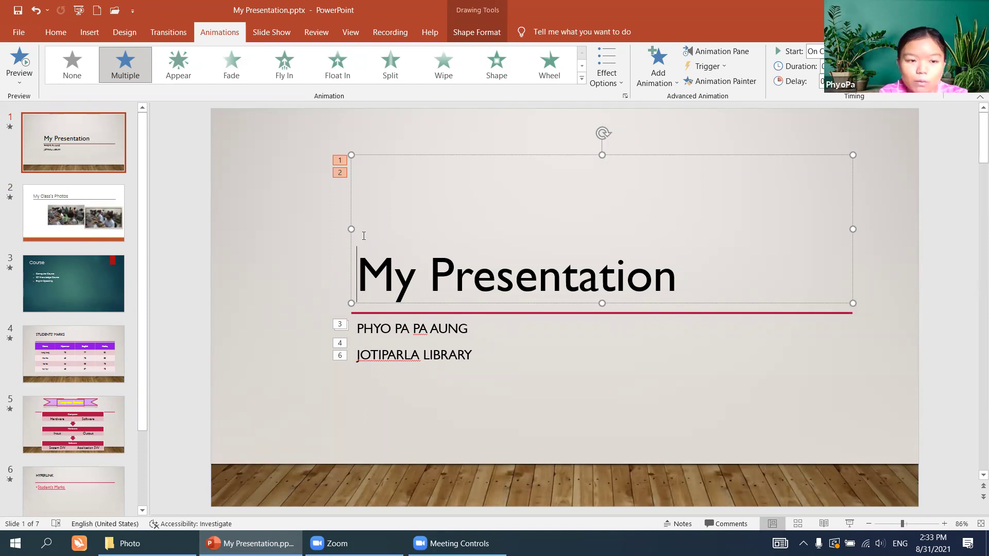
click(101, 205)
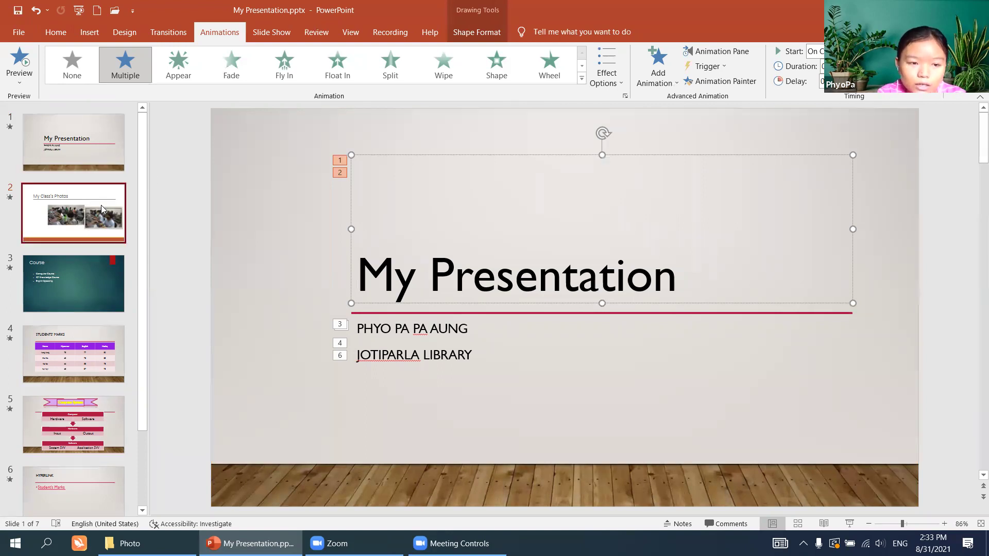
Remove the animation from slide 2's 'My Class's Photos' title by choosing None
click(456, 317)
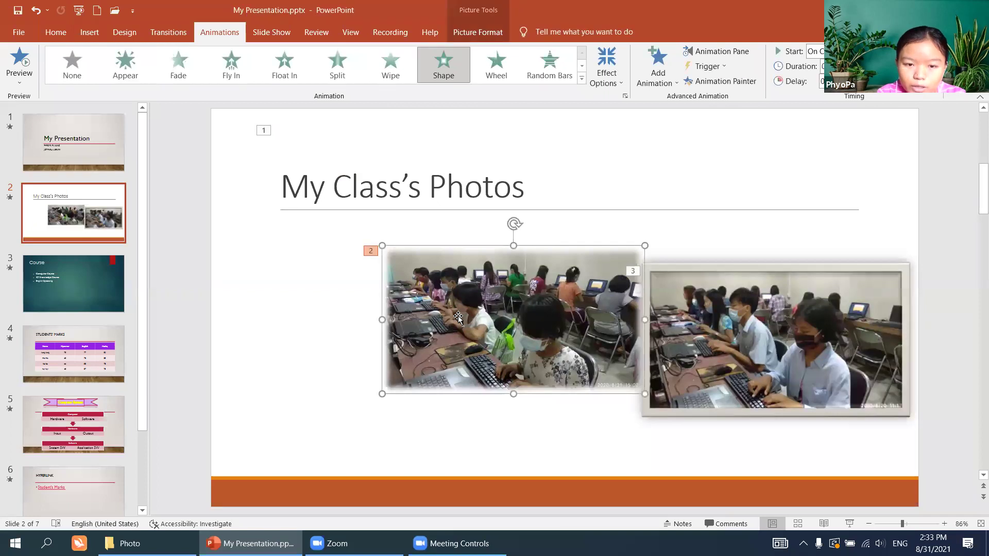
click(419, 191)
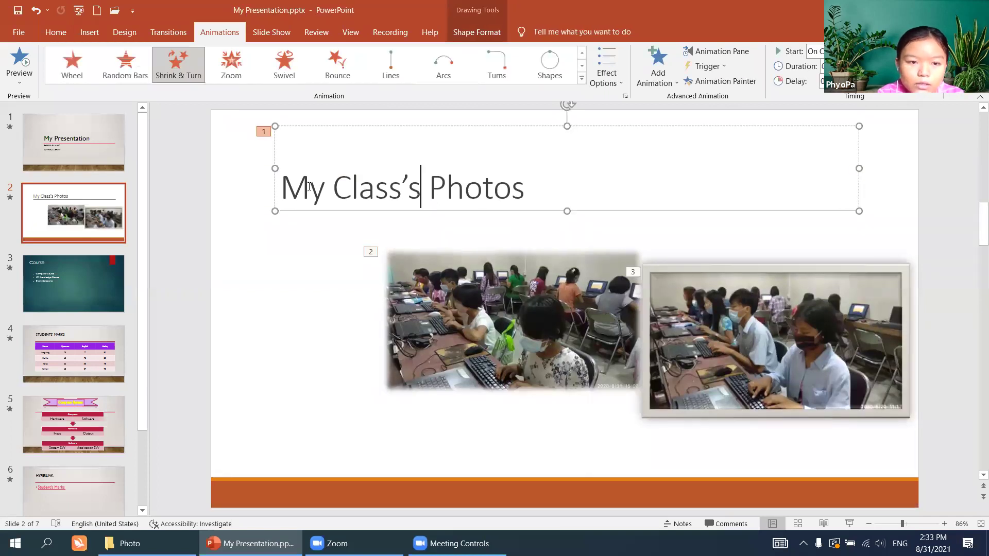
click(581, 78)
click(85, 72)
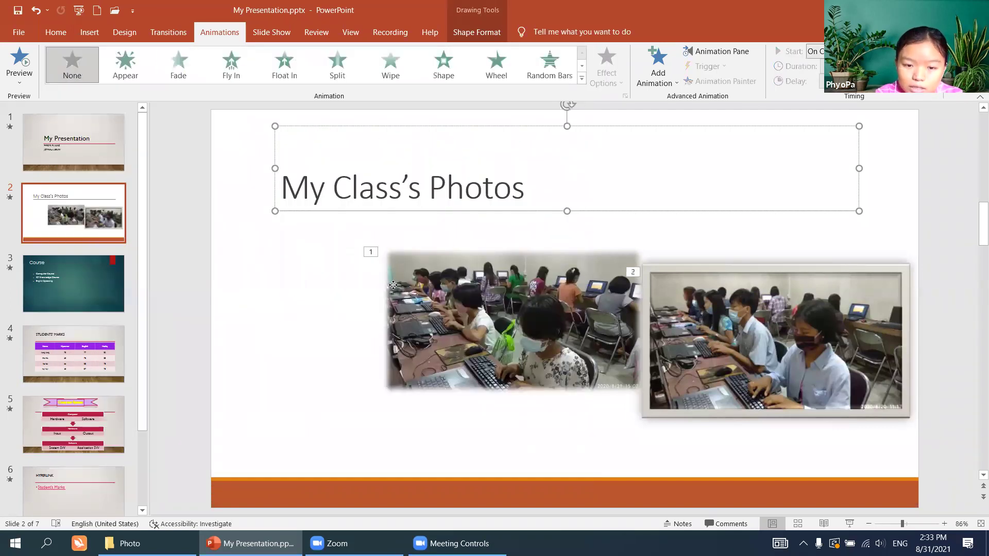
Stack the framed photo directly over the left classroom photo
click(393, 285)
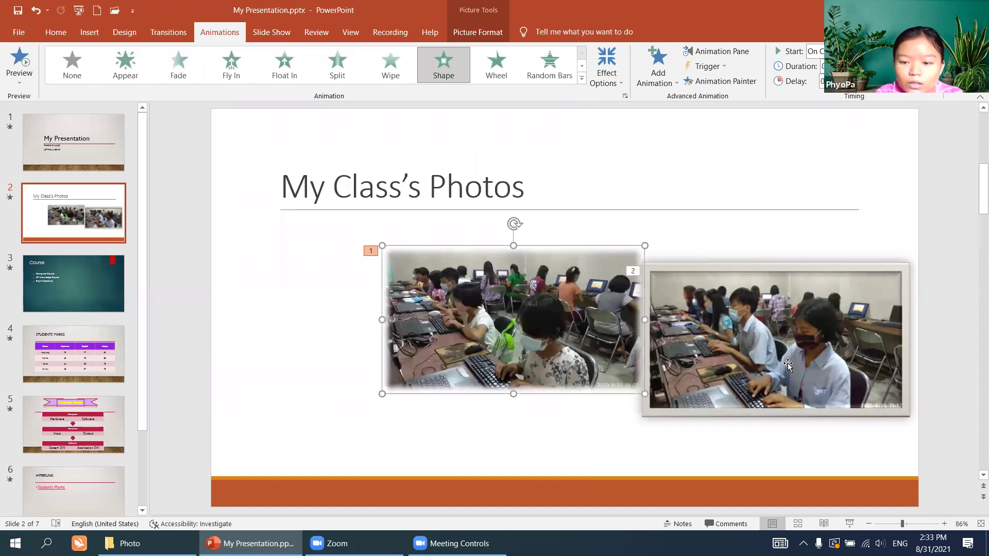
drag(787, 363, 521, 361)
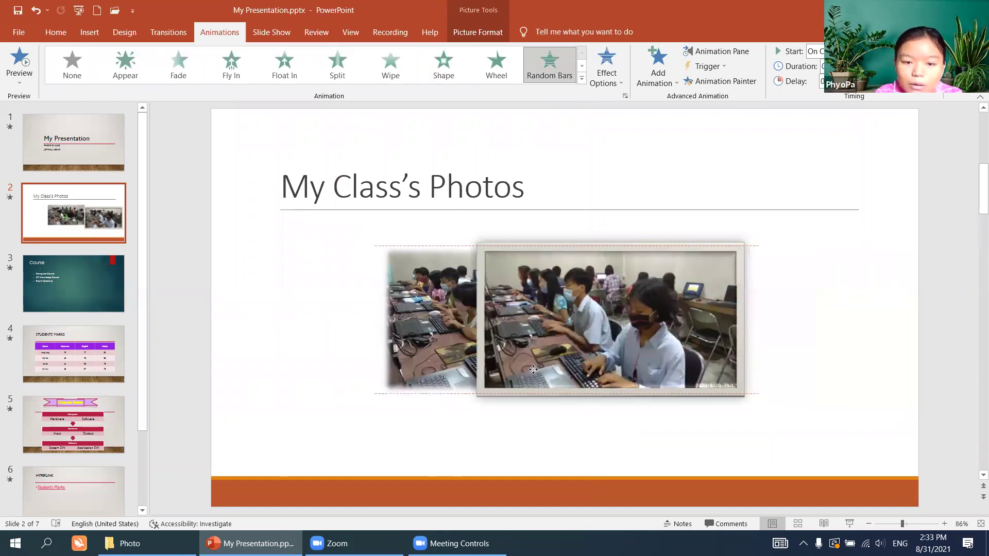
drag(520, 361, 524, 350)
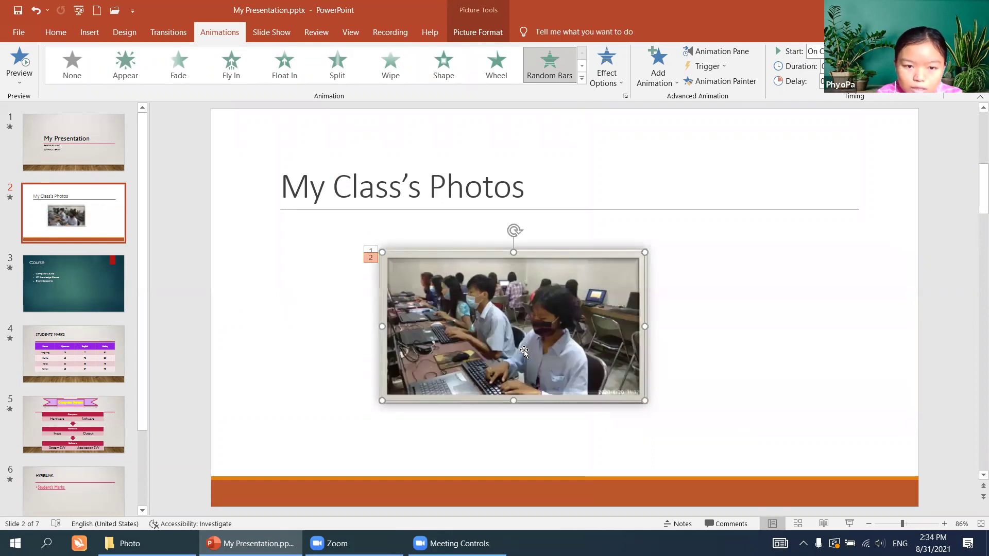
click(325, 316)
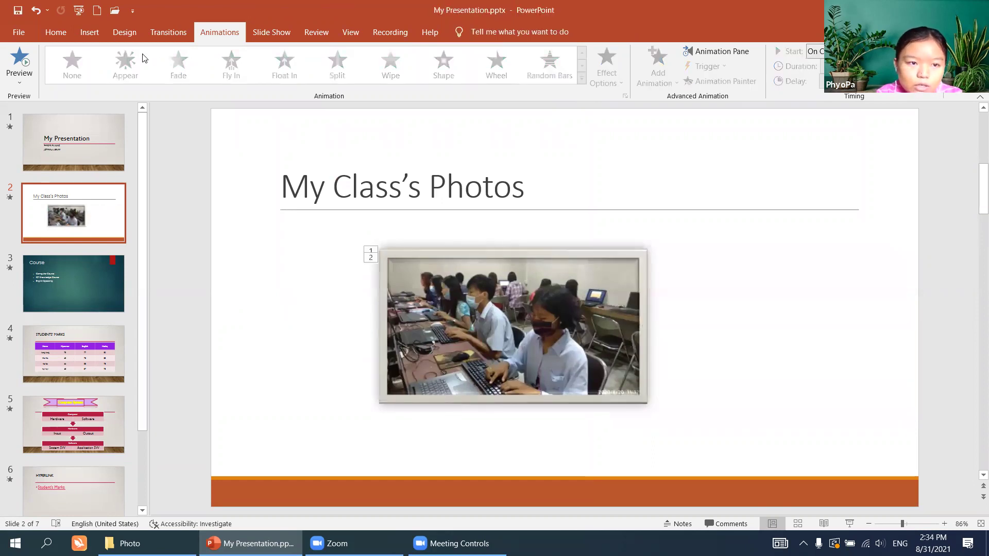
click(89, 33)
Insert example photo 4.jpg from the computer onto slide 2
click(93, 59)
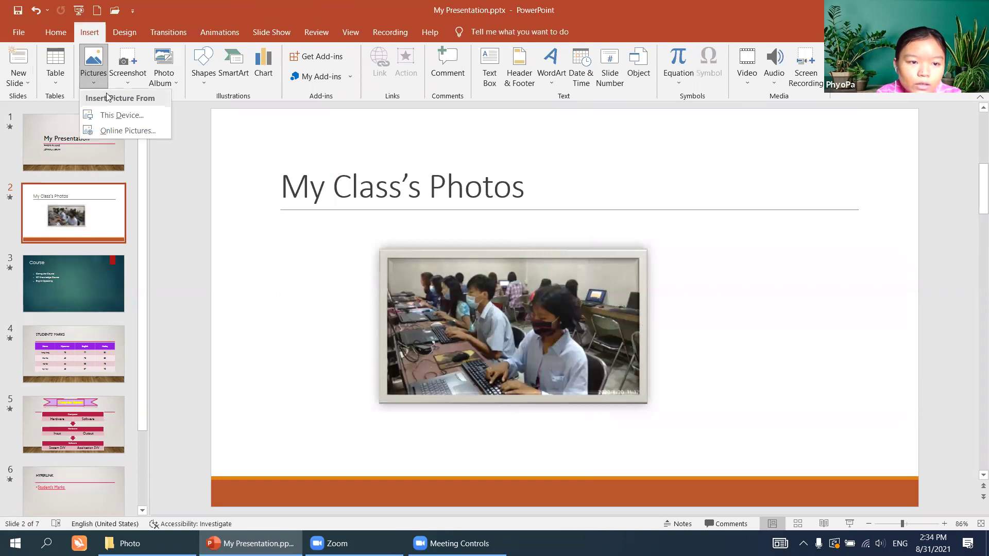
click(114, 113)
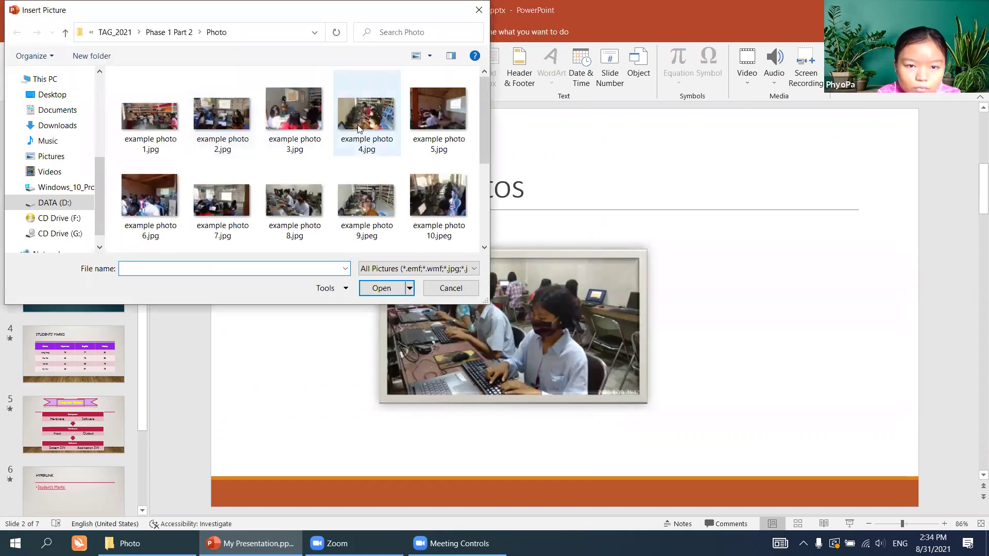
double_click(358, 126)
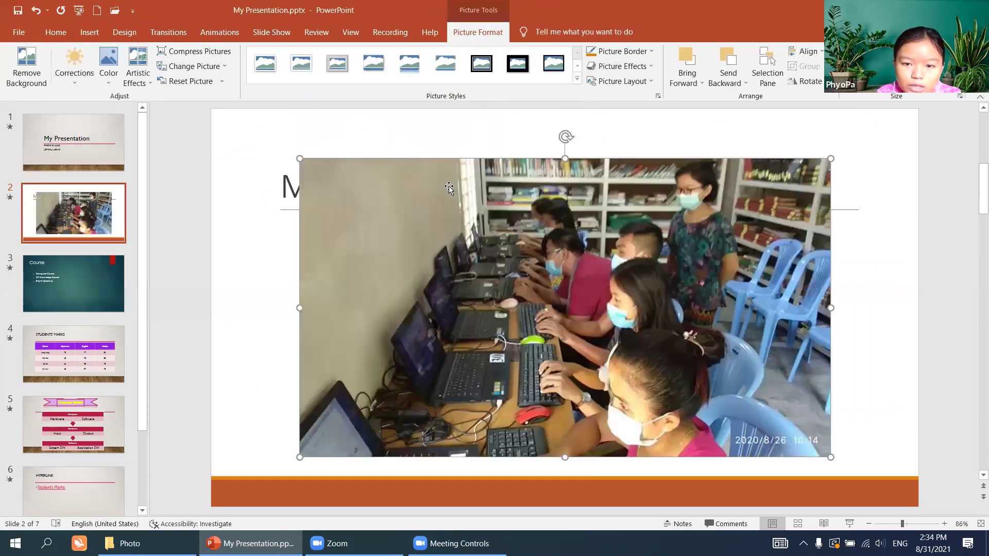
scroll(621, 247, down, 2)
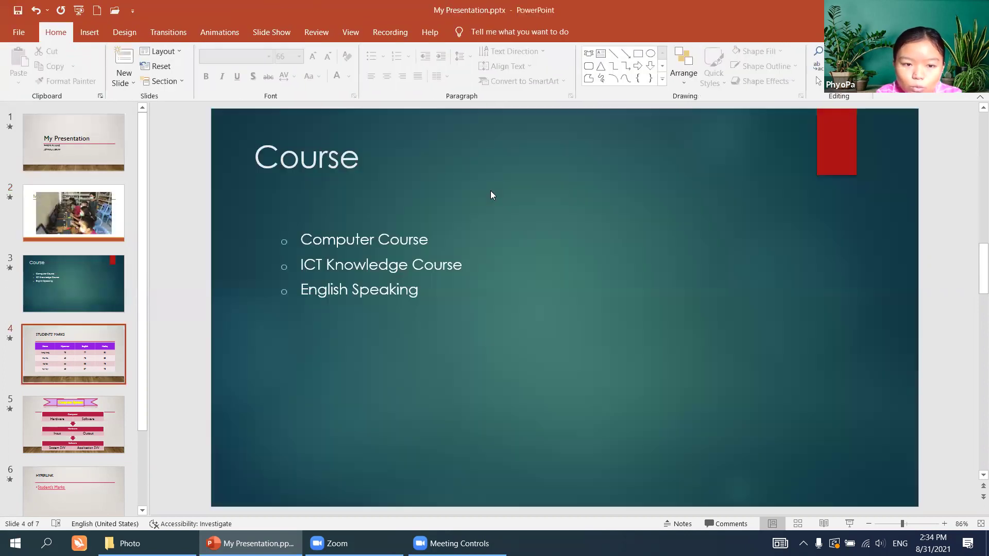
Shrink the new photo proportionally and place it at the slide's upper right
click(93, 197)
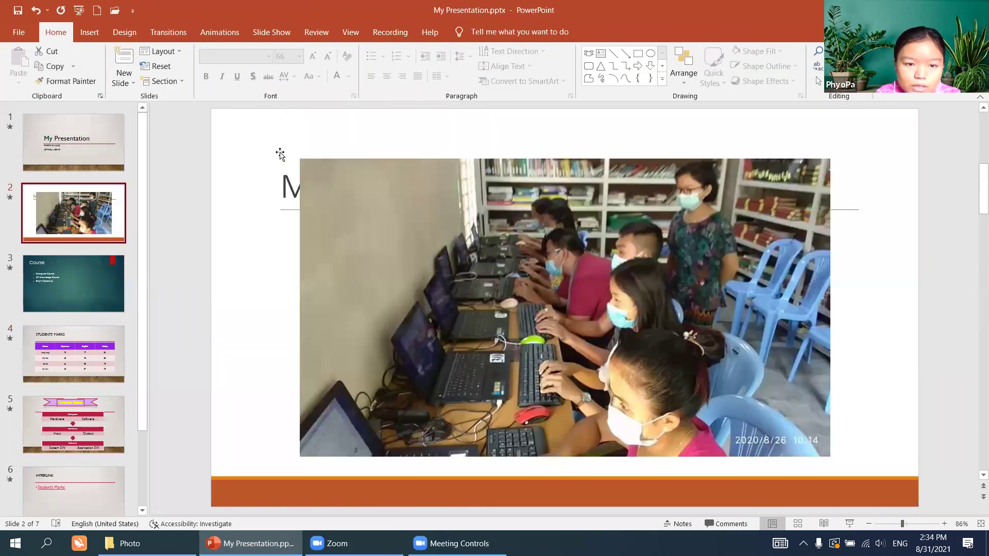
click(310, 165)
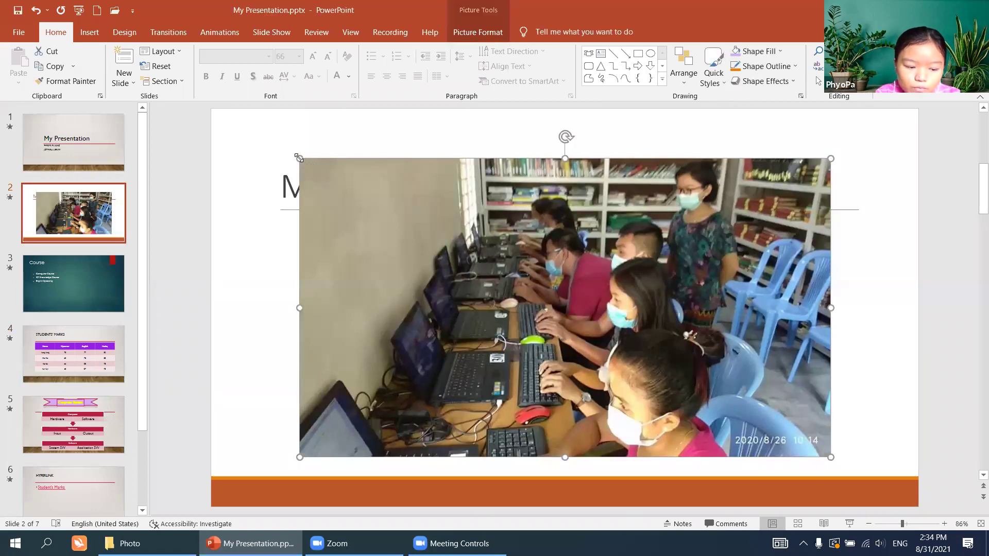
drag(299, 157, 537, 293)
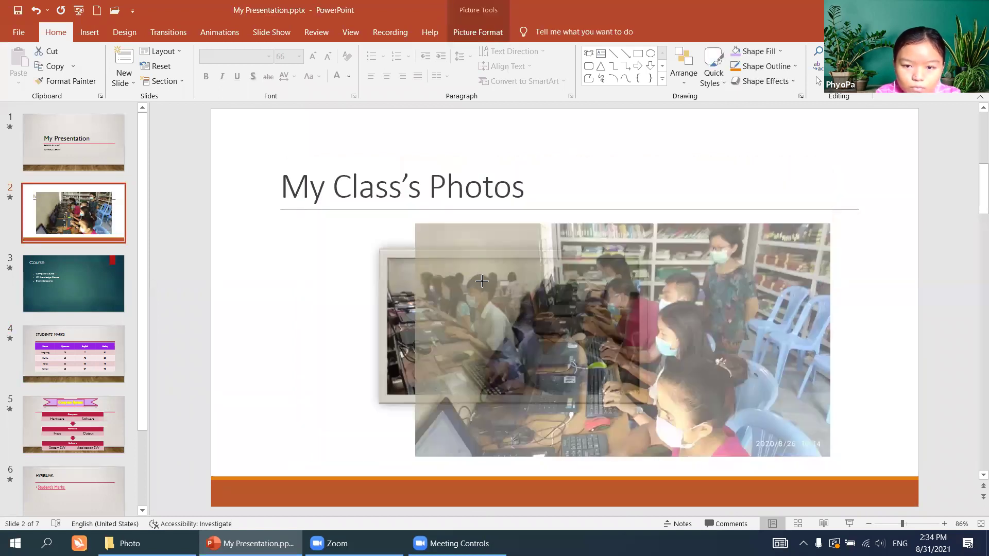
mouse_move(684, 368)
mouse_down()
mouse_move(675, 293)
mouse_move(742, 273)
mouse_up()
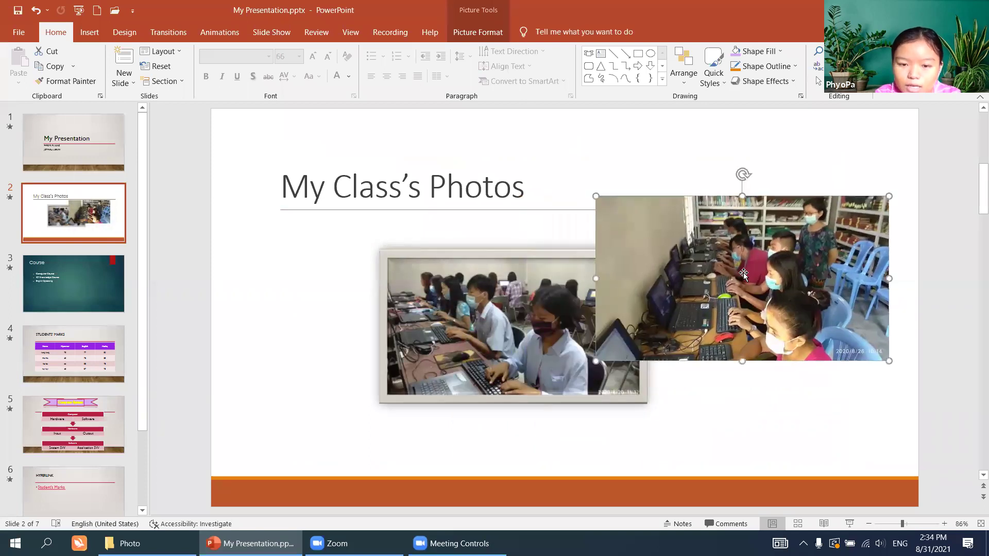
Give the new library photo a Fly In entrance and center it over the framed photo
click(255, 35)
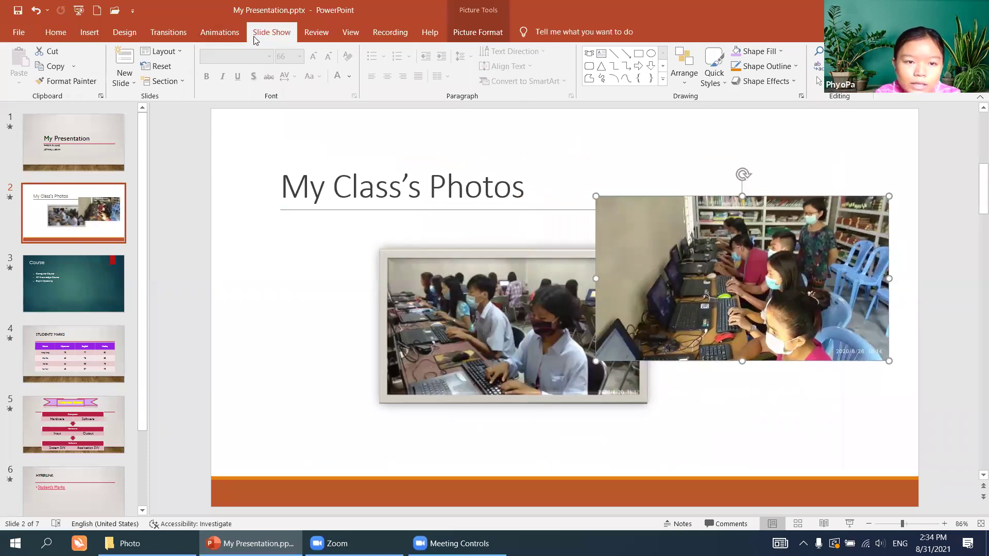
click(229, 33)
click(238, 61)
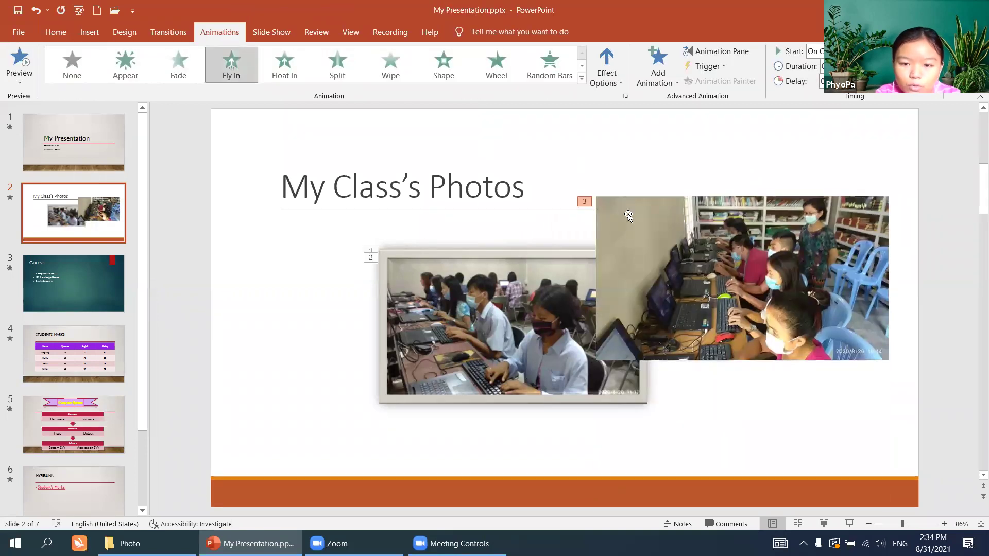
mouse_move(610, 218)
mouse_down()
mouse_move(506, 267)
mouse_move(407, 268)
mouse_up()
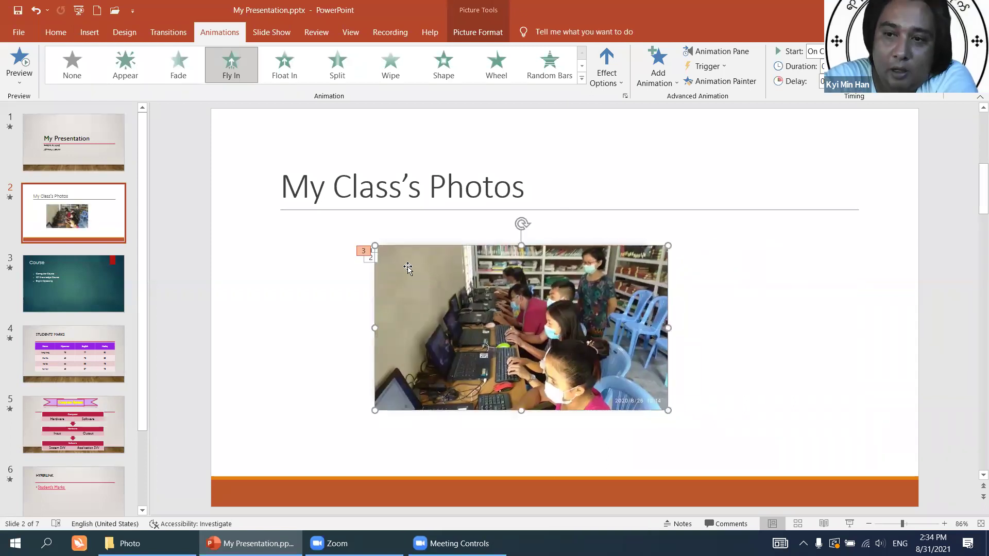
click(83, 142)
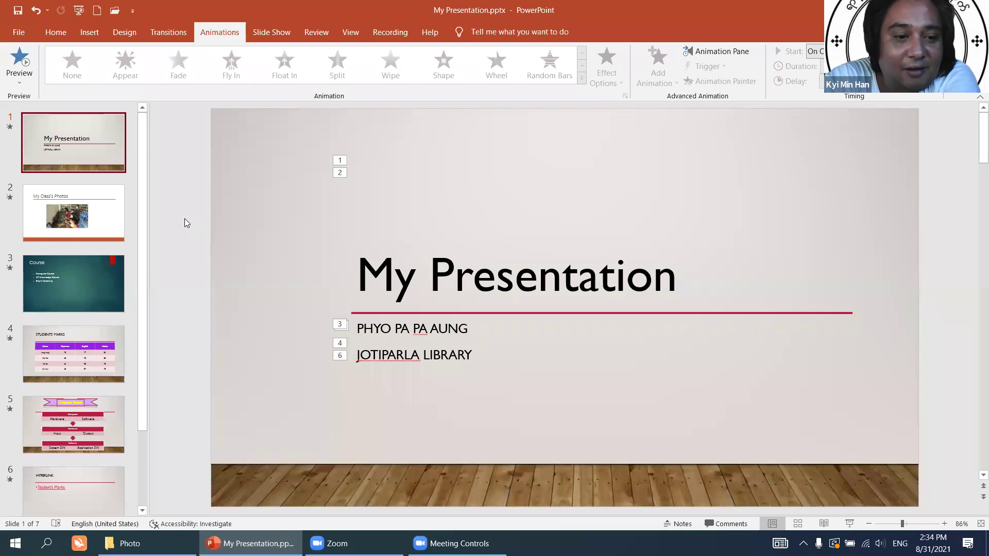
click(108, 231)
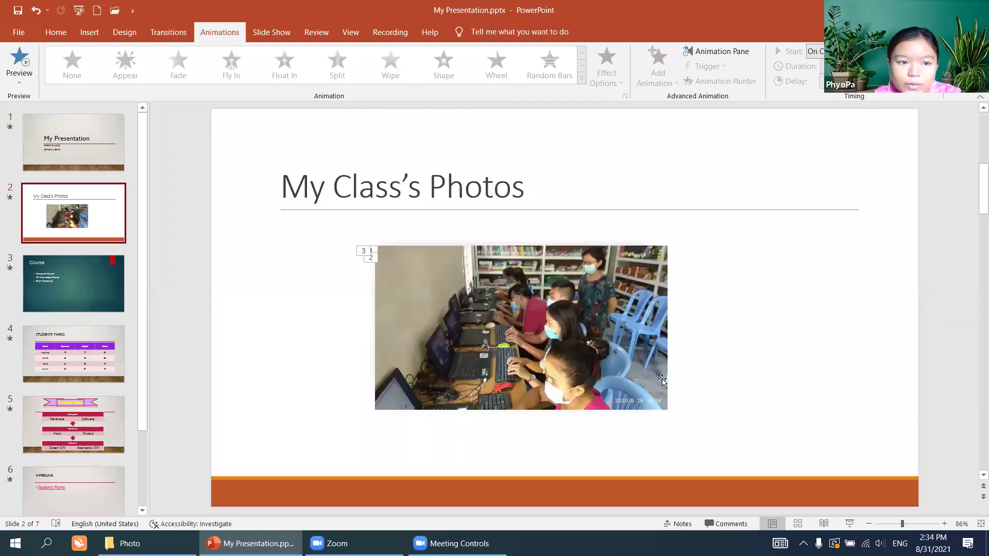
click(168, 32)
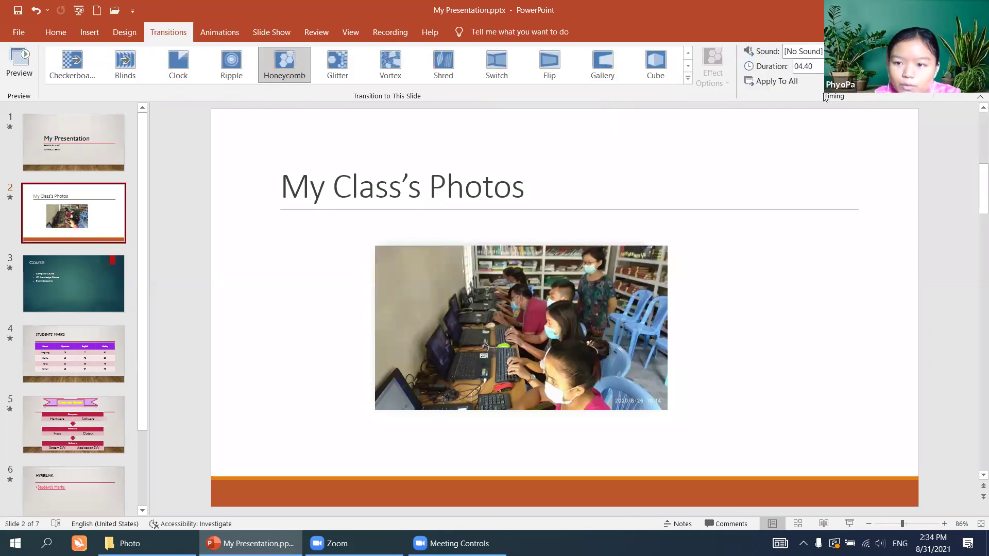
key(ctrl+z)
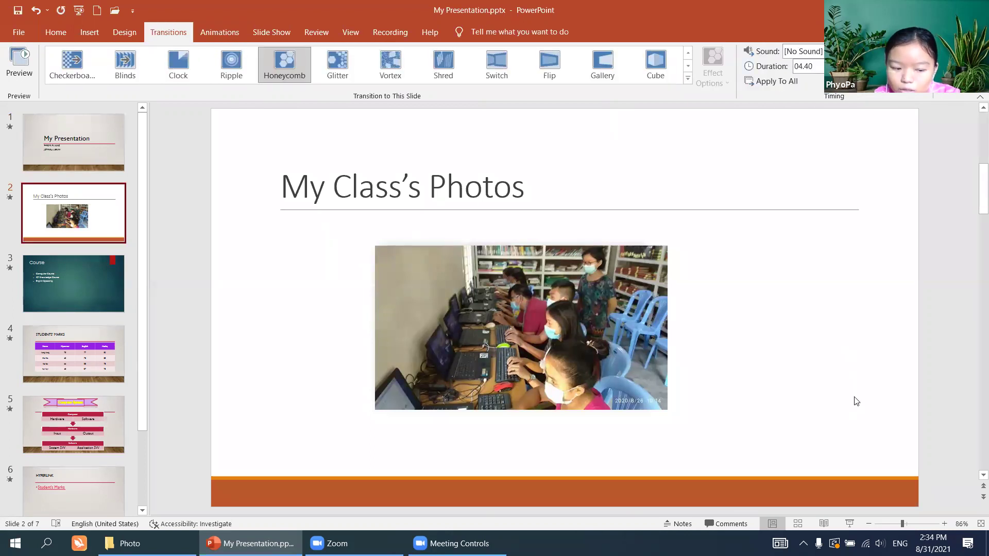
key(F5)
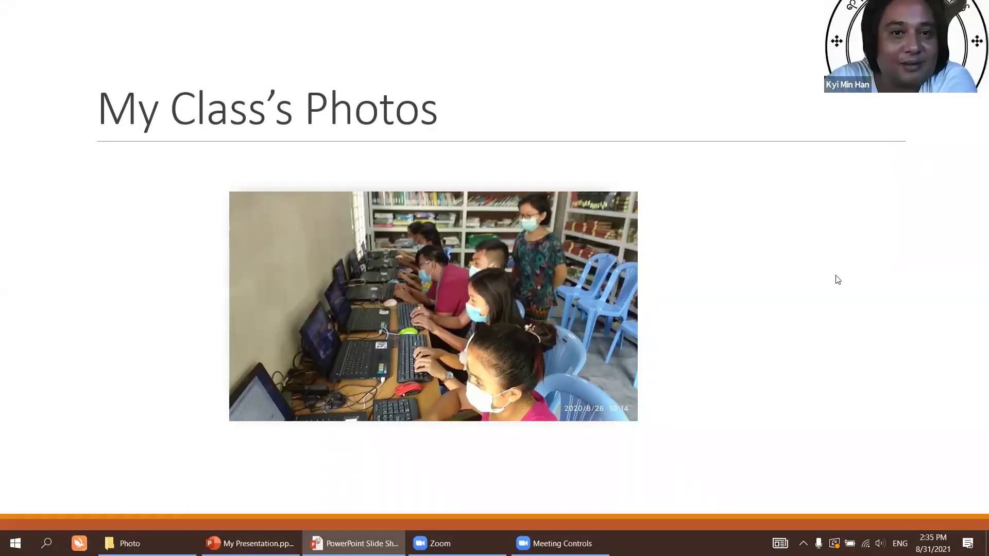
key(Escape)
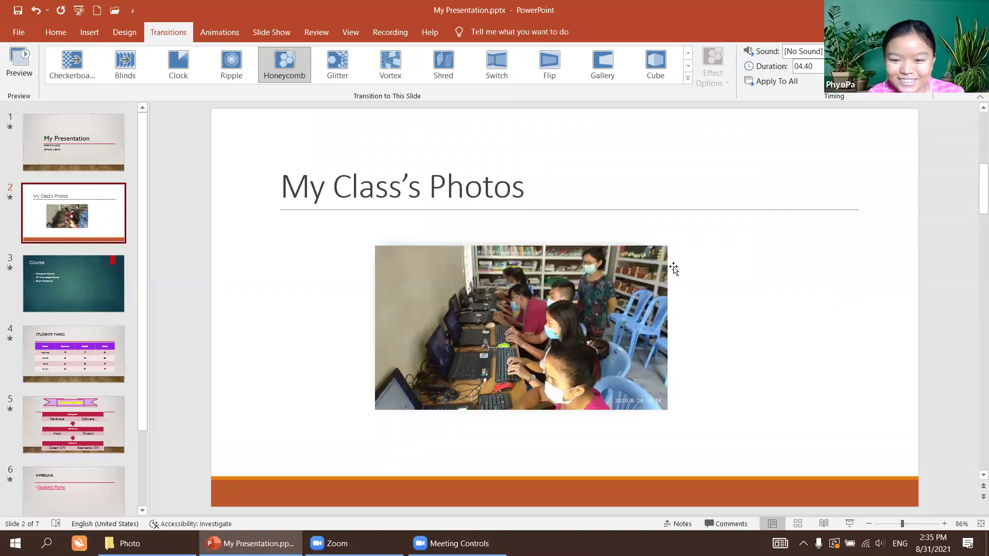
Delete the unframed classroom photo so only the framed photo remains on slide 2
click(654, 268)
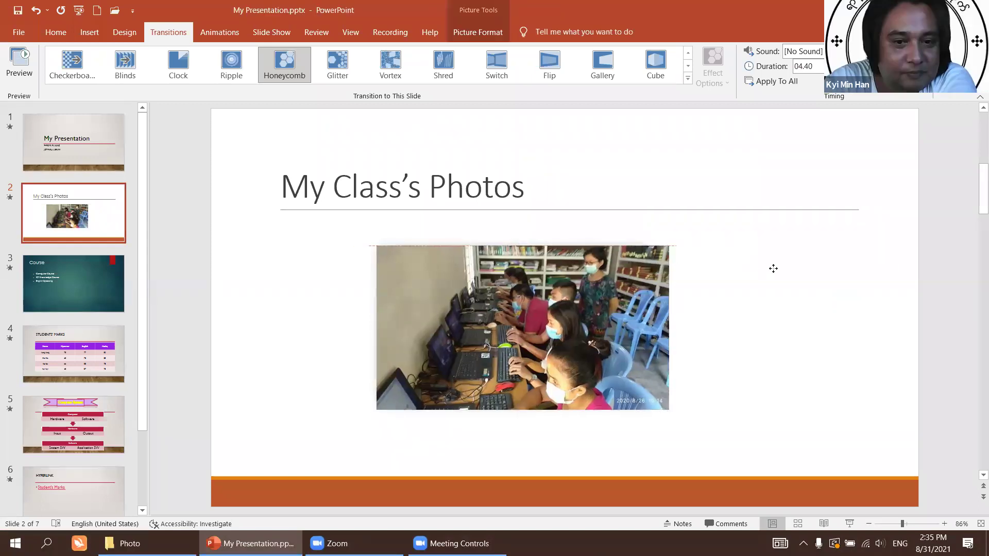
drag(654, 268, 842, 267)
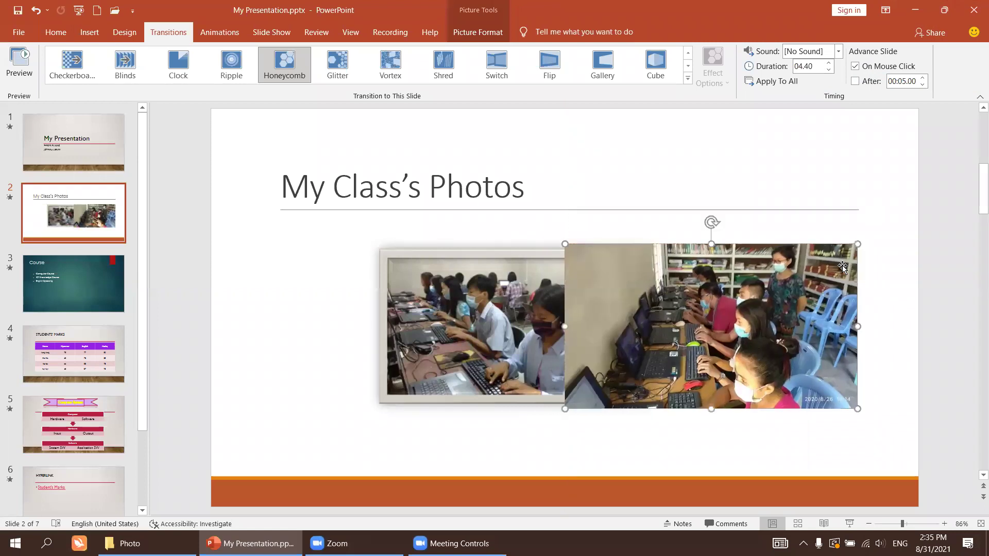
key(Delete)
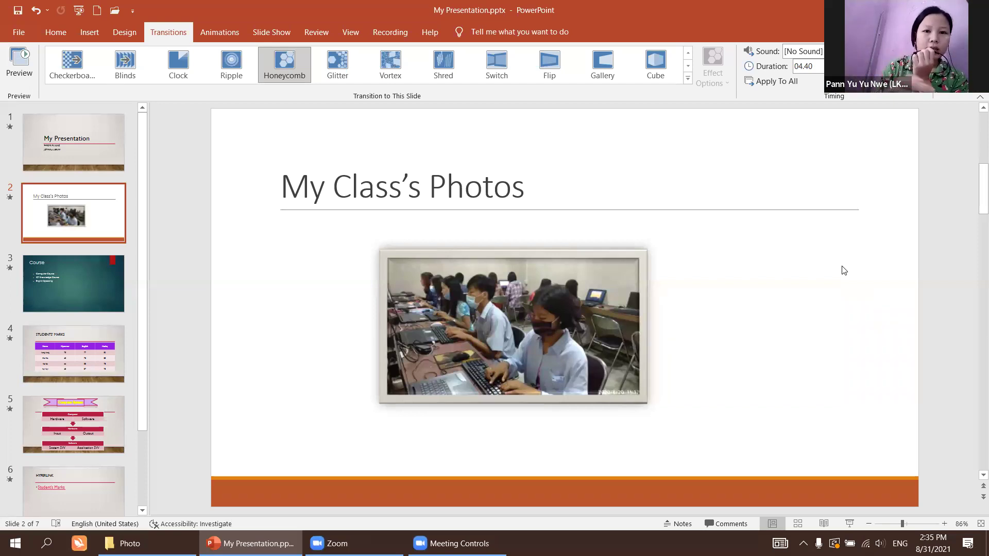
Show the Notes pane, briefly try Outline View, return to Normal and enable Ruler
click(351, 33)
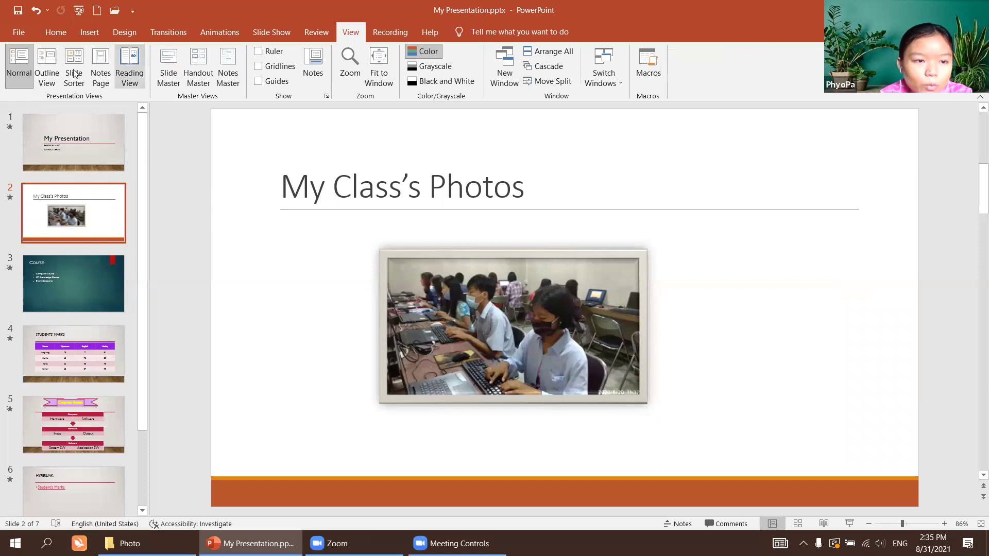
click(20, 63)
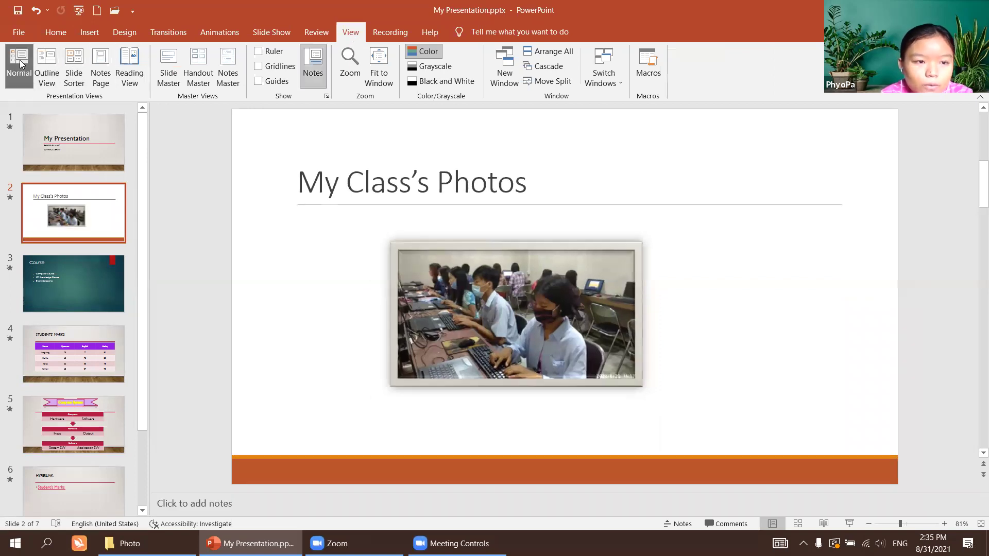
click(40, 59)
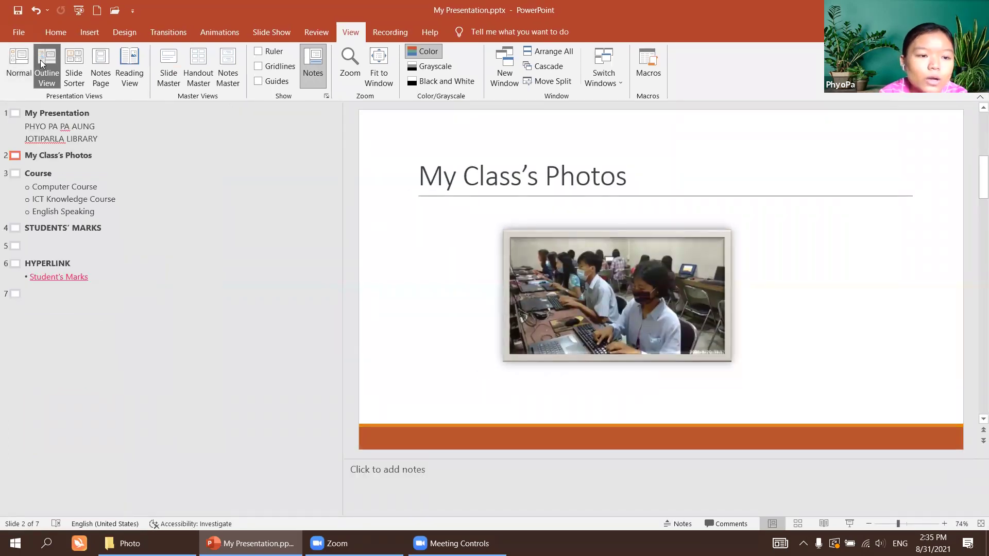
click(21, 63)
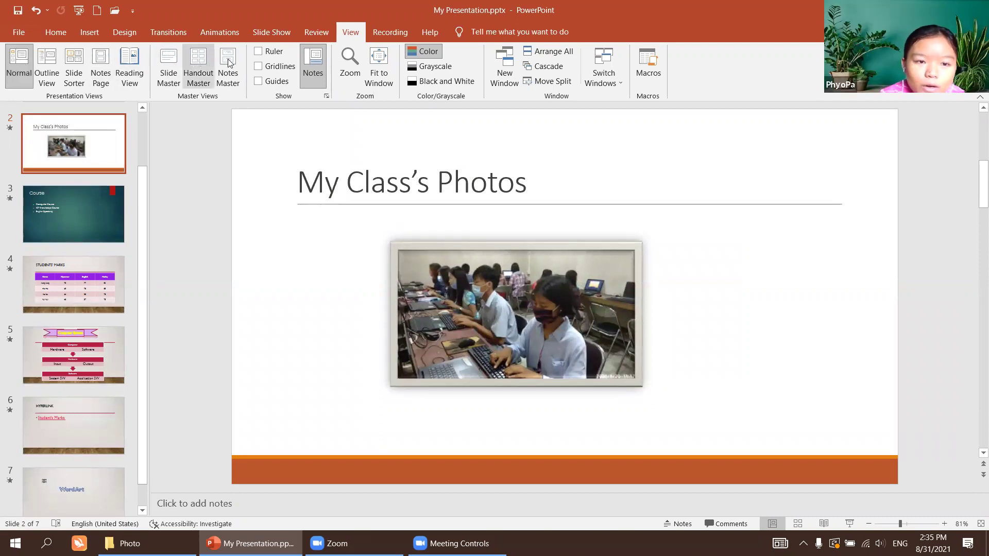
click(265, 53)
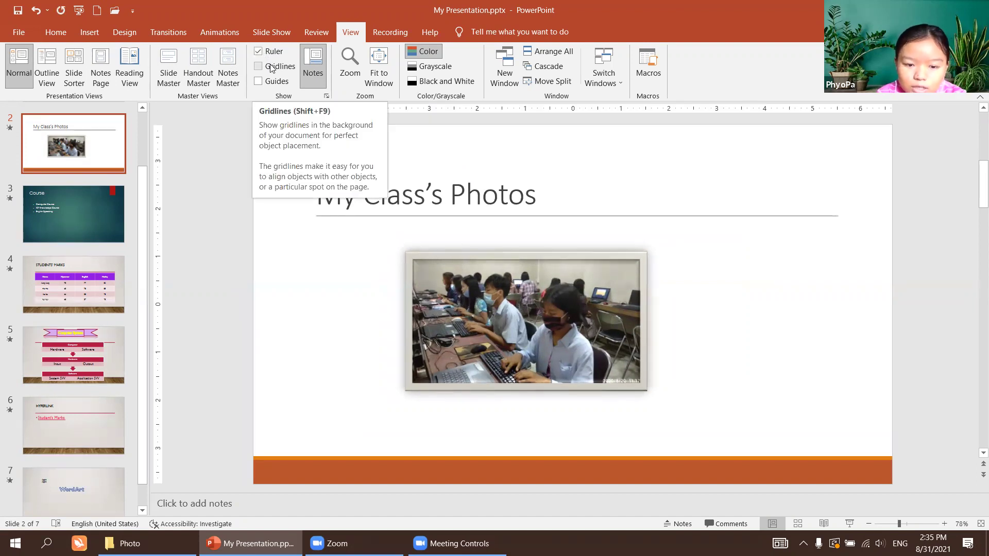
Briefly turn on Gridlines and Guides, then turn off Guides, Gridlines and Ruler
click(272, 69)
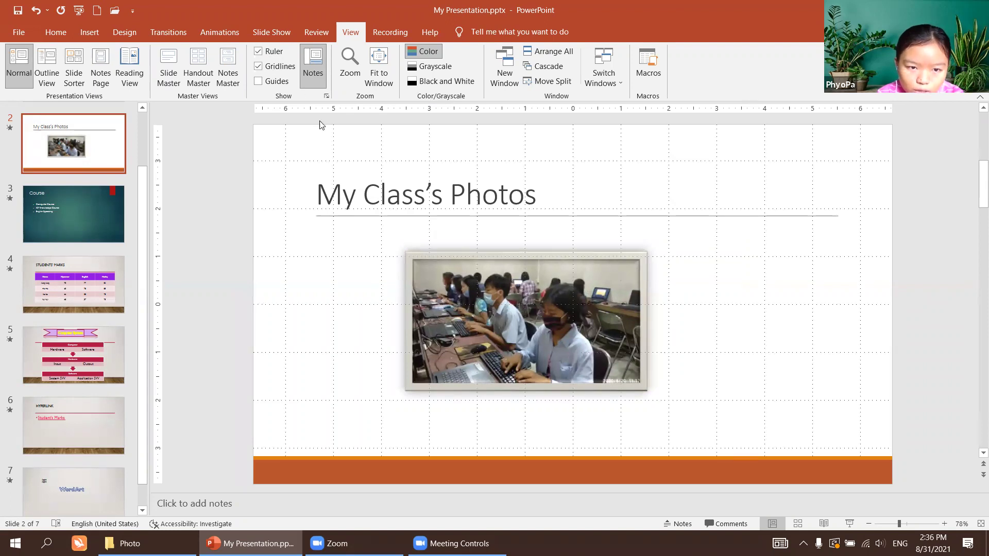
click(281, 87)
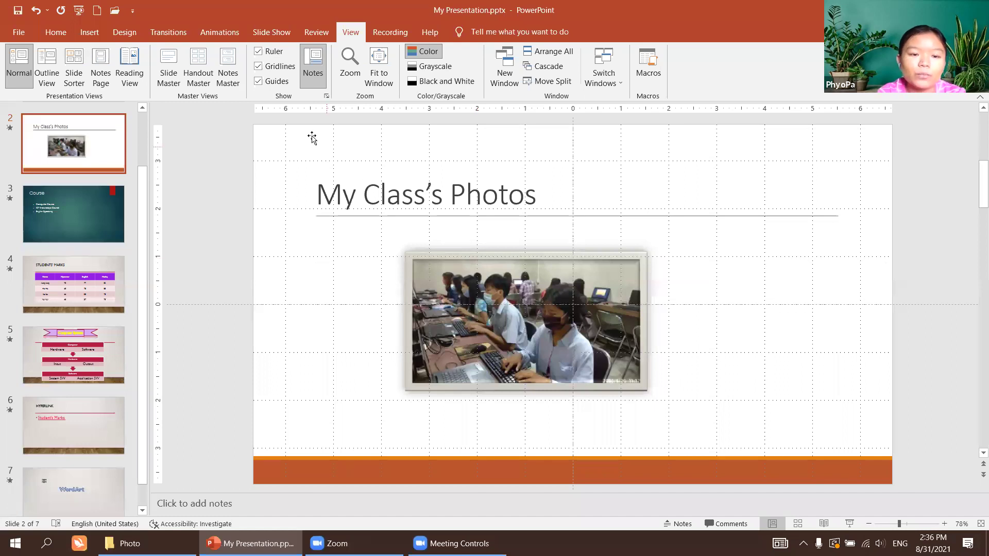
click(273, 84)
click(271, 68)
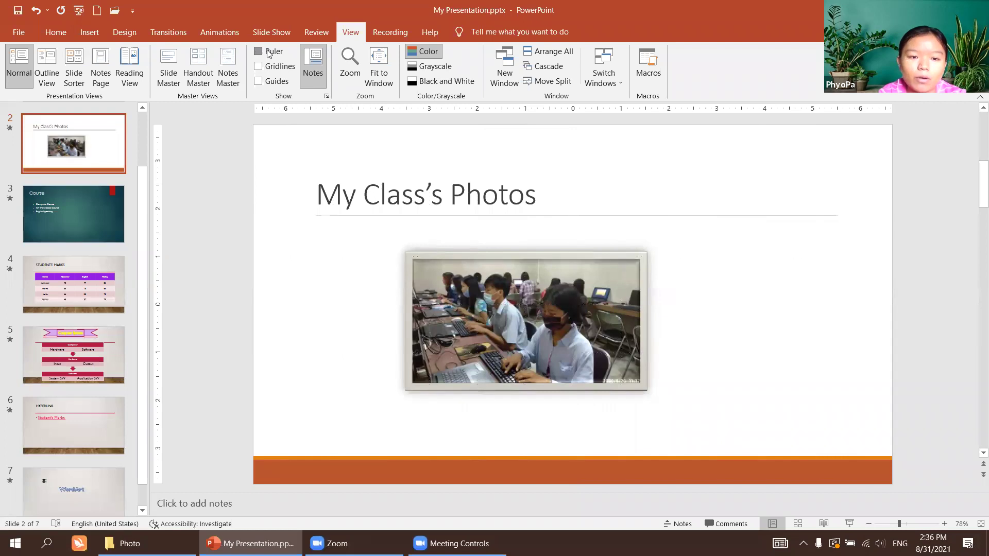
click(269, 53)
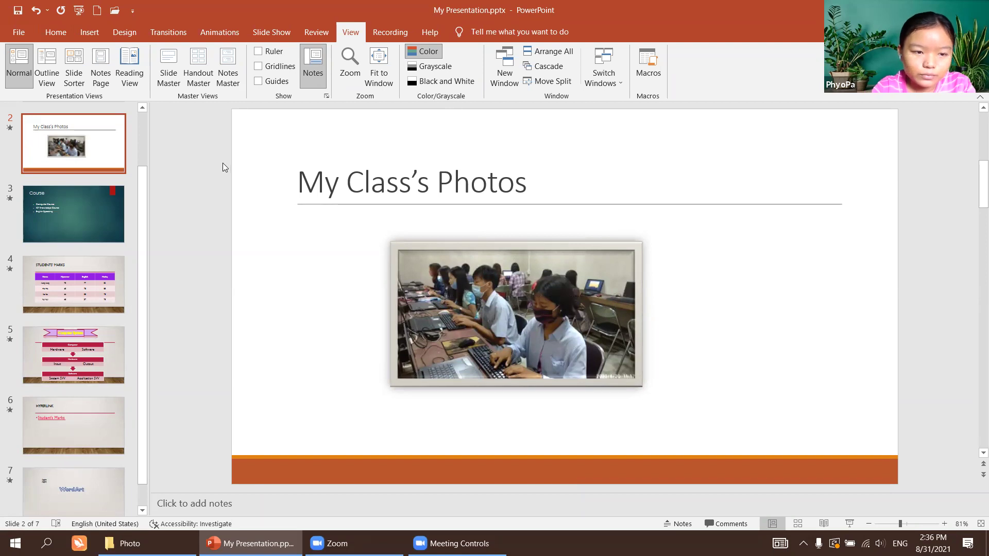
Browse slides 1, 2 and 3 in the thumbnail pane, ending on the title slide
drag(145, 181, 146, 123)
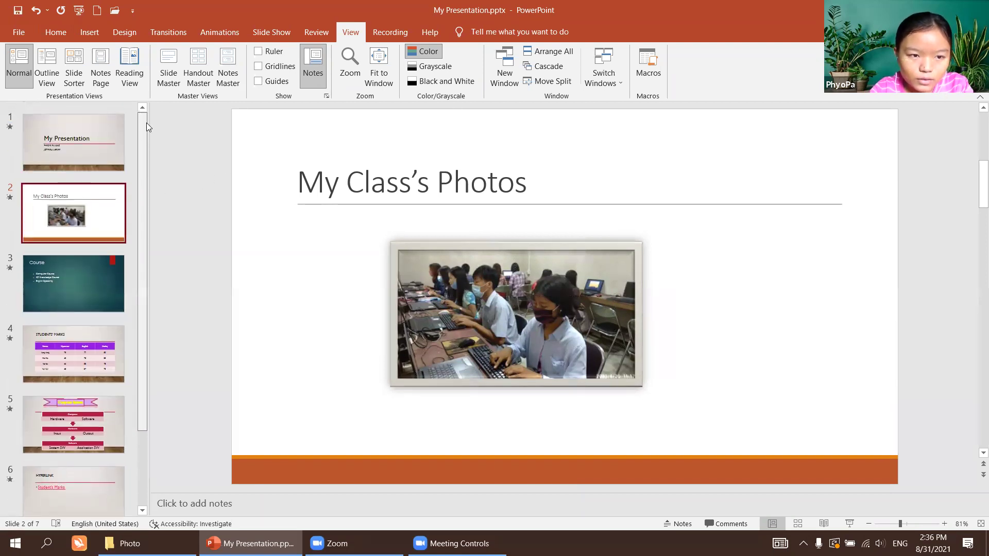
click(85, 142)
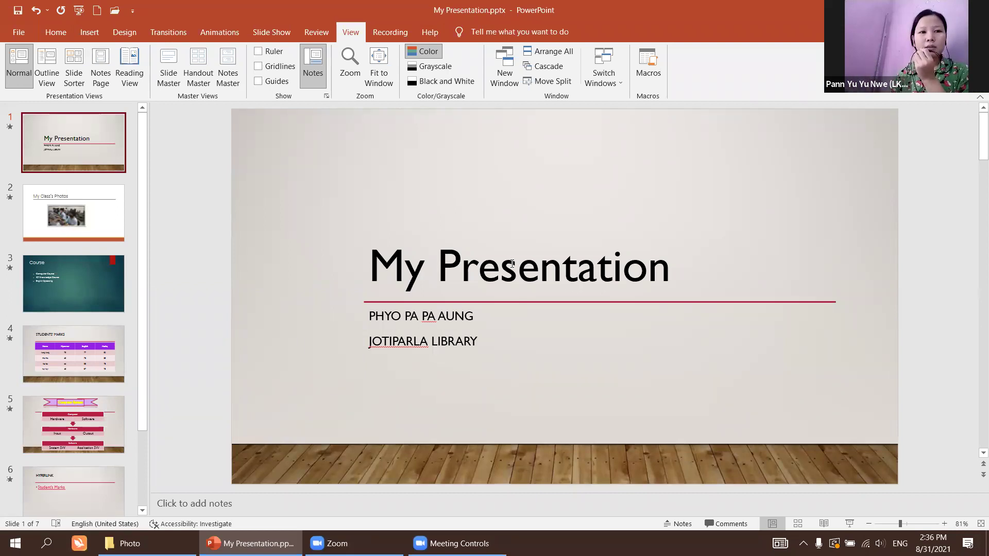
click(512, 263)
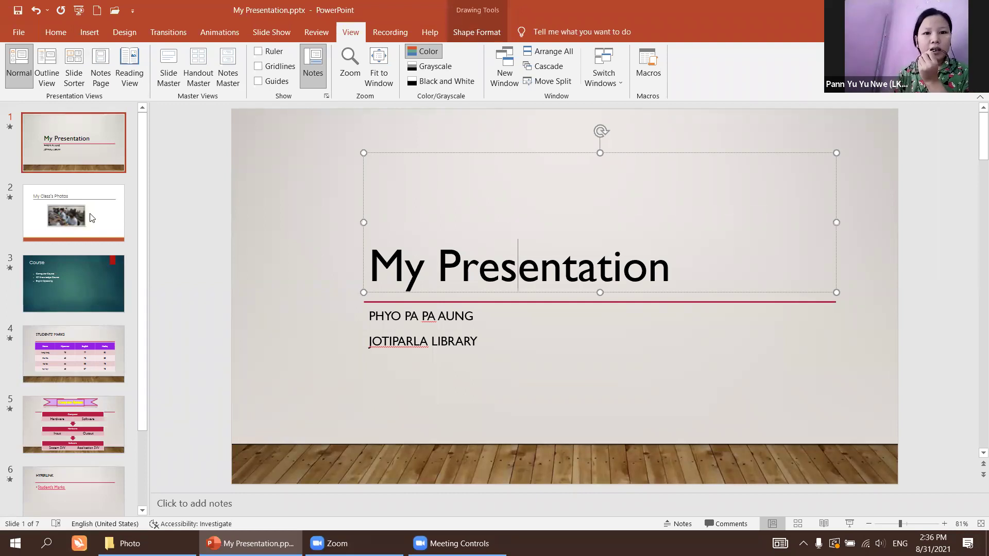
click(64, 212)
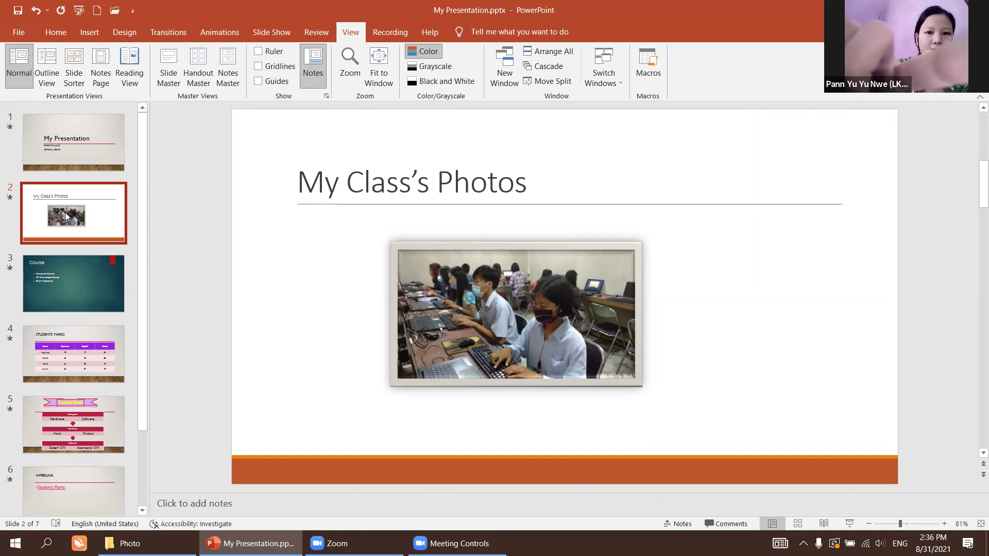
click(80, 160)
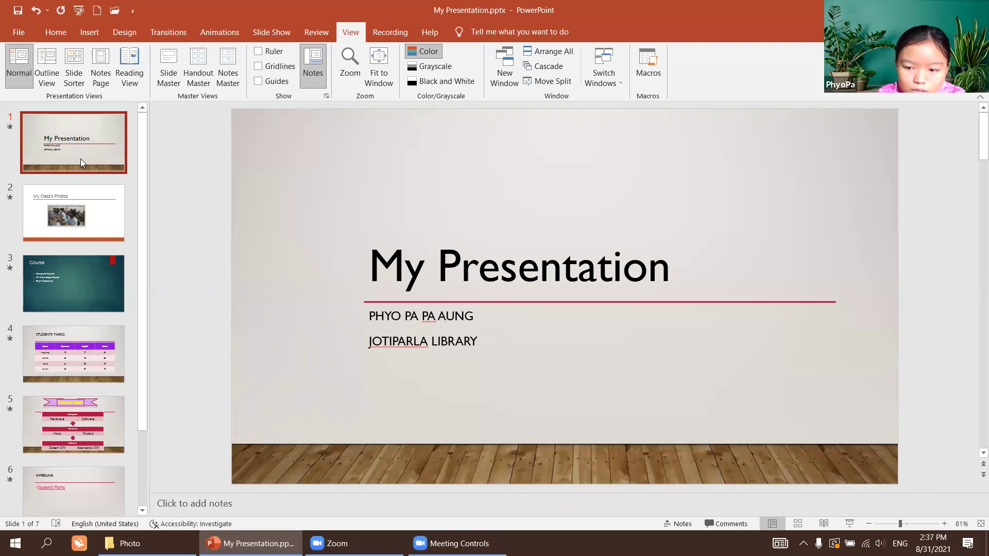
click(76, 214)
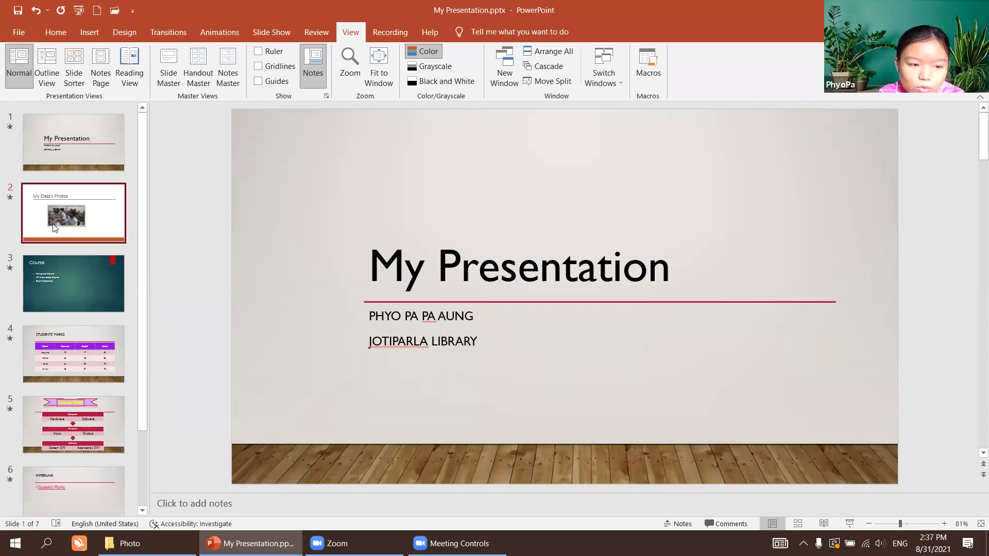
click(77, 281)
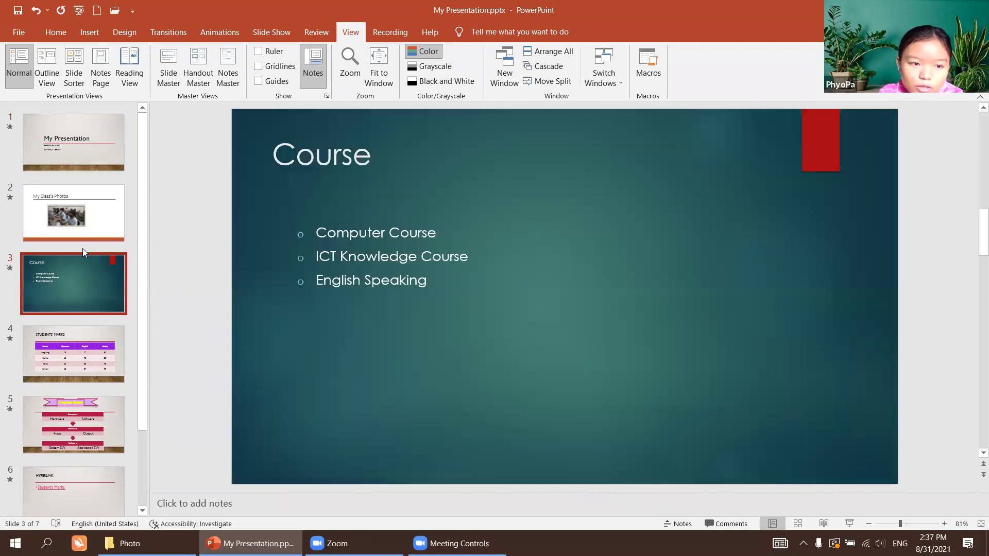
click(78, 153)
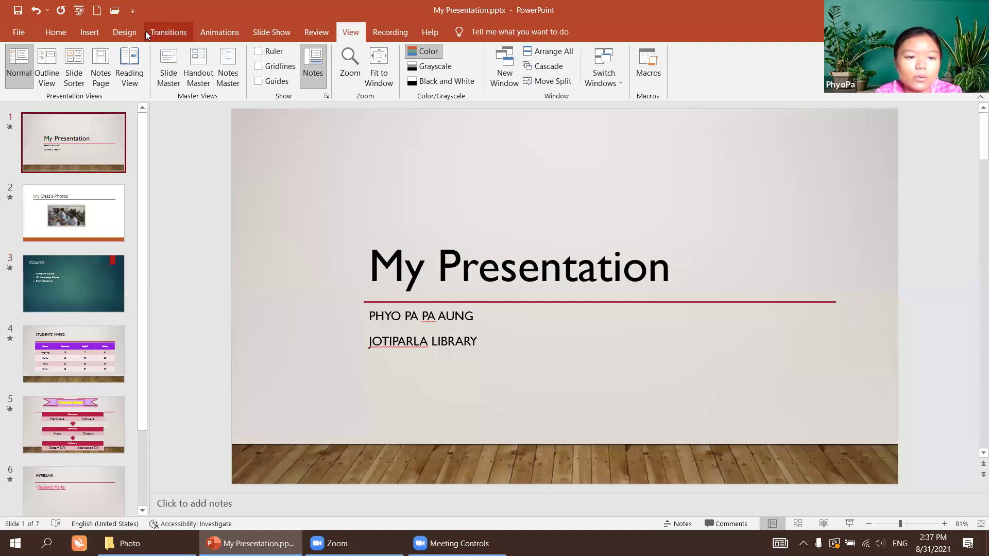
Apply the Integral design theme to the current slide, then to all slides
click(124, 32)
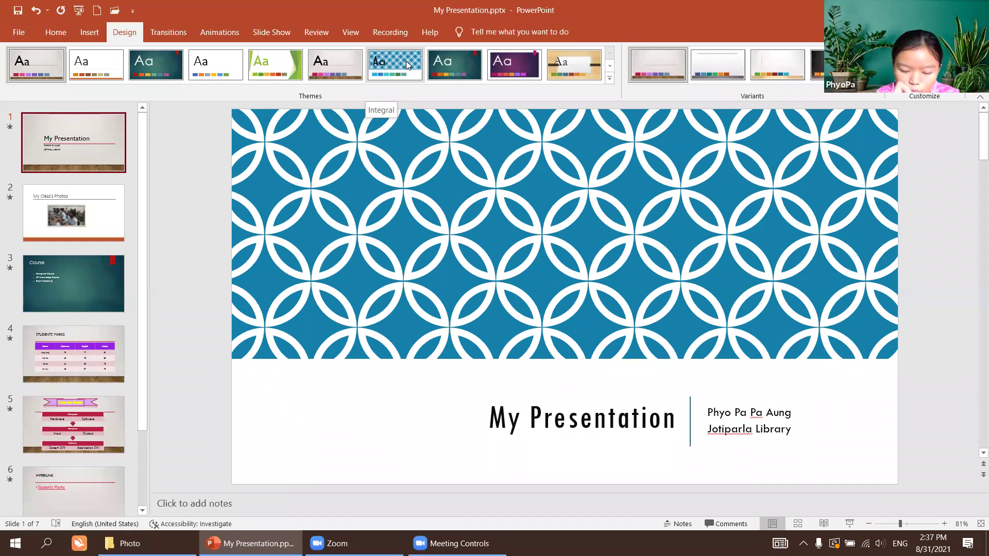
right_click(406, 61)
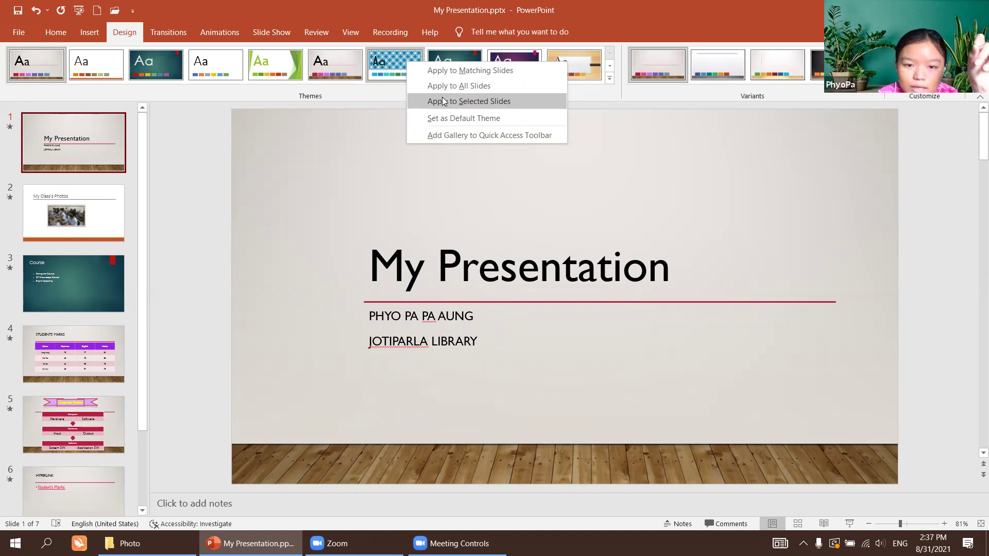
click(443, 101)
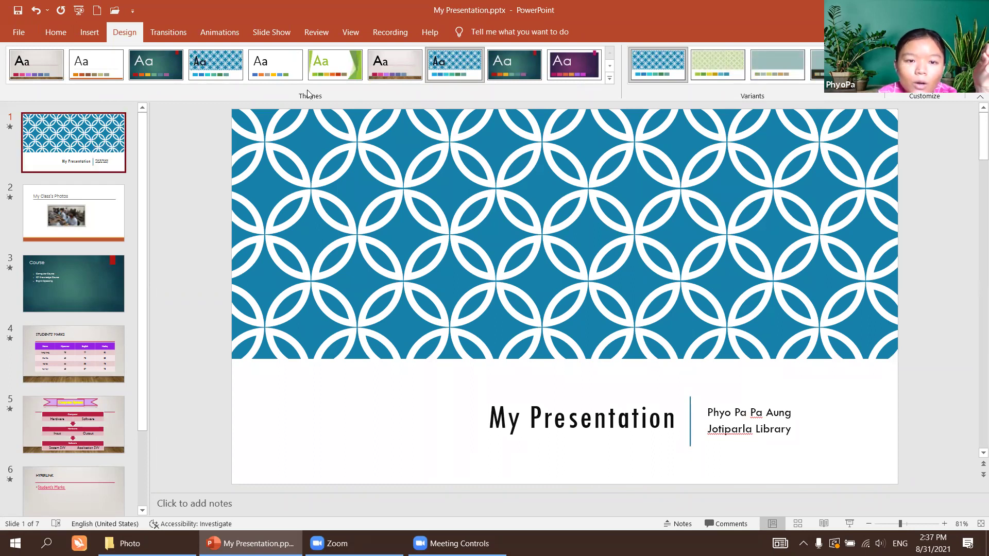
right_click(459, 64)
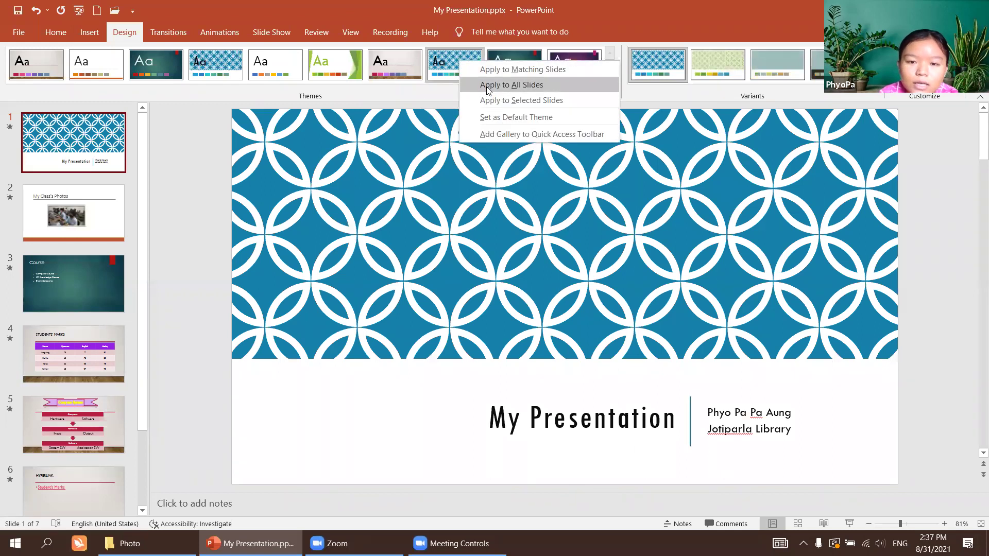
click(488, 85)
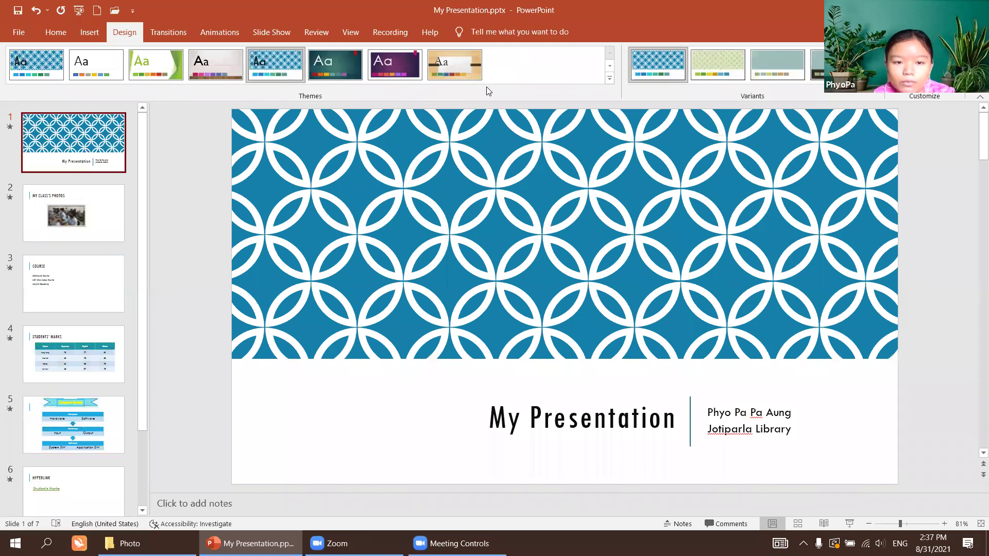
Browse slides 2 through the Students' Marks slide in the new theme, ending on slide 1
click(86, 232)
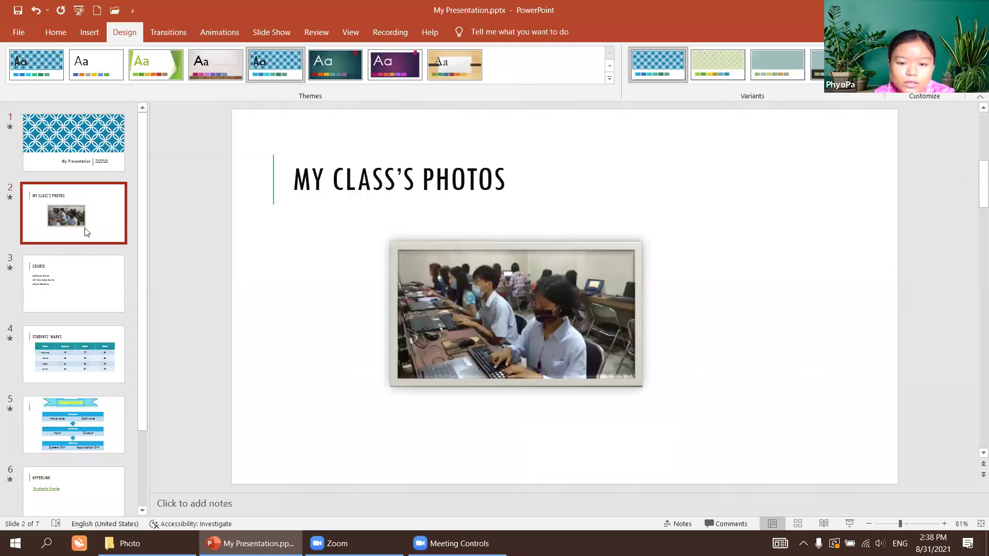
key(Down)
key(Down)
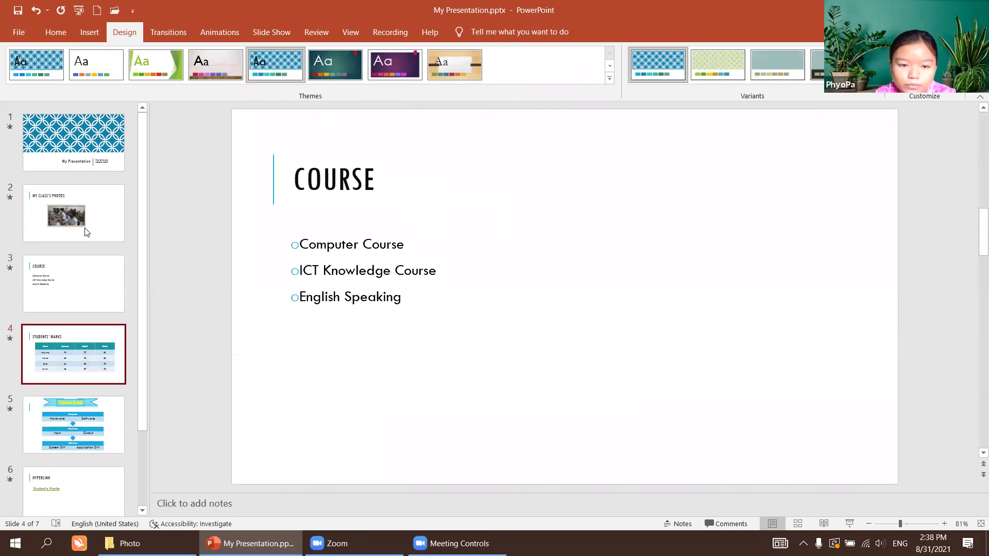
key(Down)
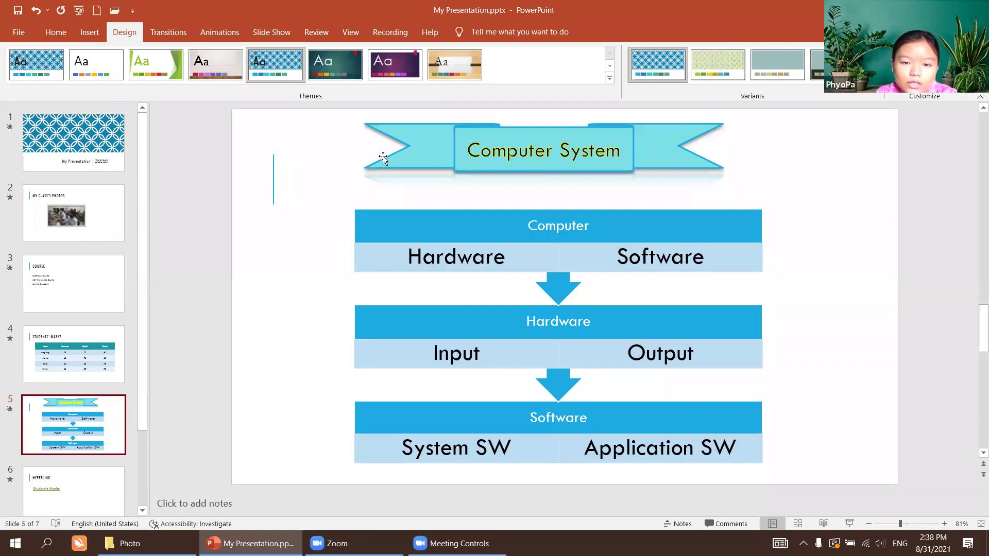
click(423, 151)
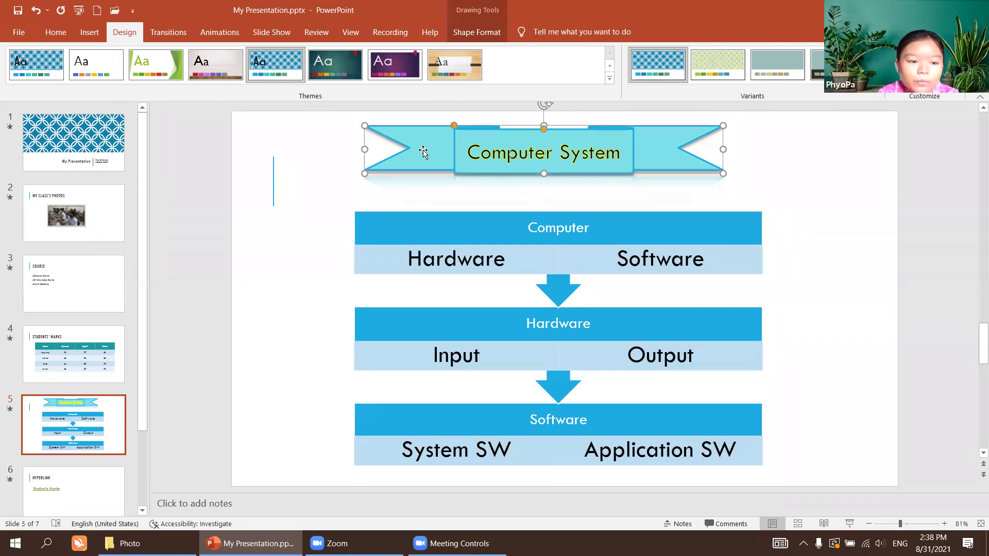
click(110, 134)
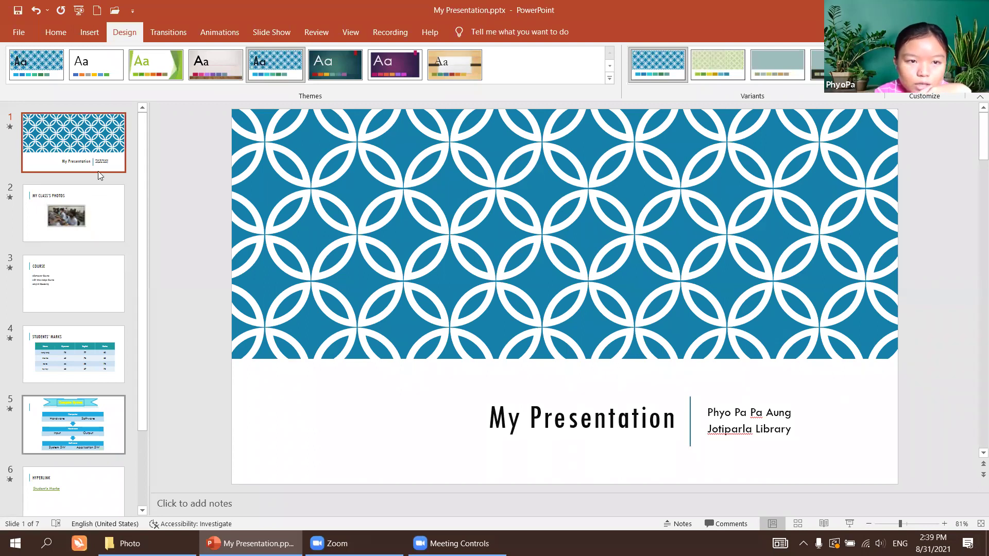
Start a screen recording with the Insert tab's Screen Recording command
click(90, 33)
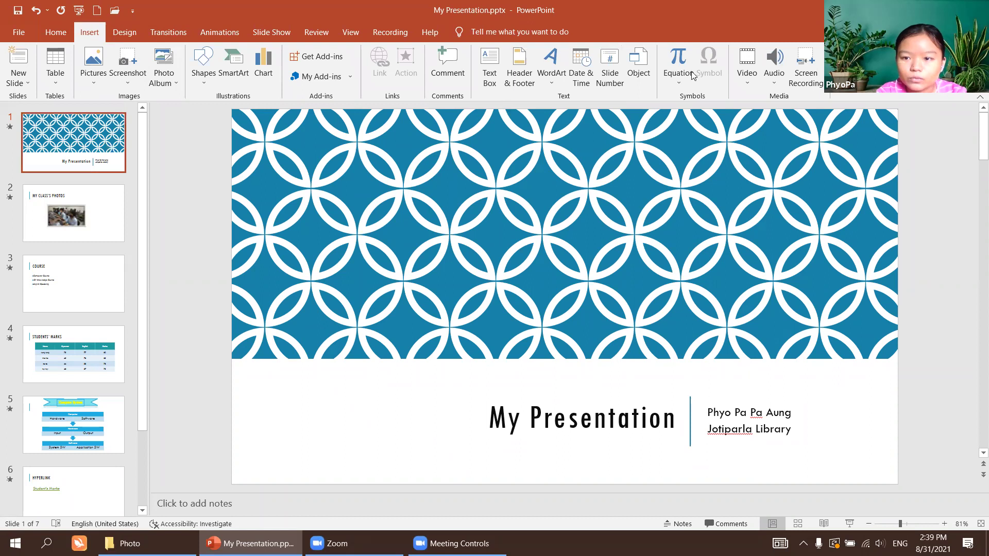
click(801, 62)
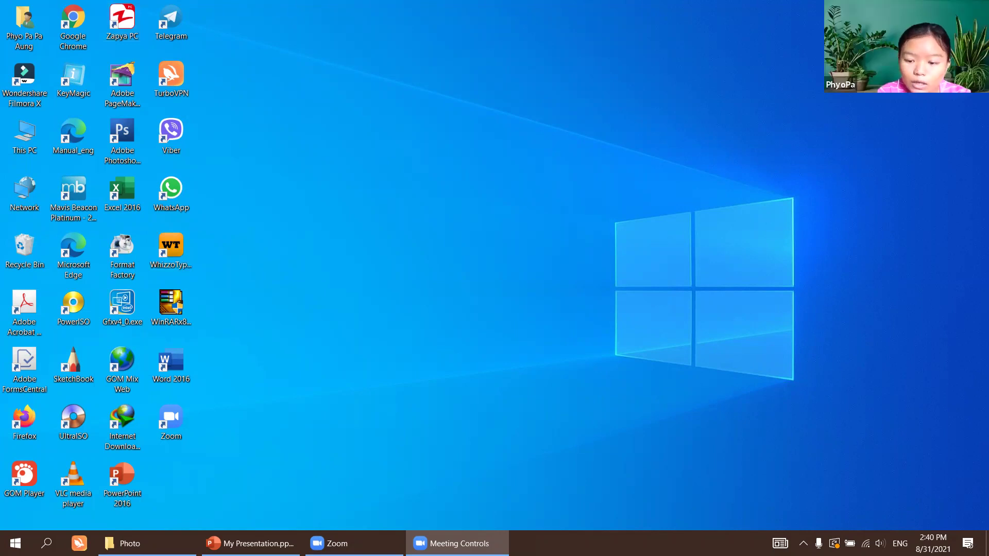
Return to PowerPoint and add a new blank slide 8 after slide 7
click(251, 544)
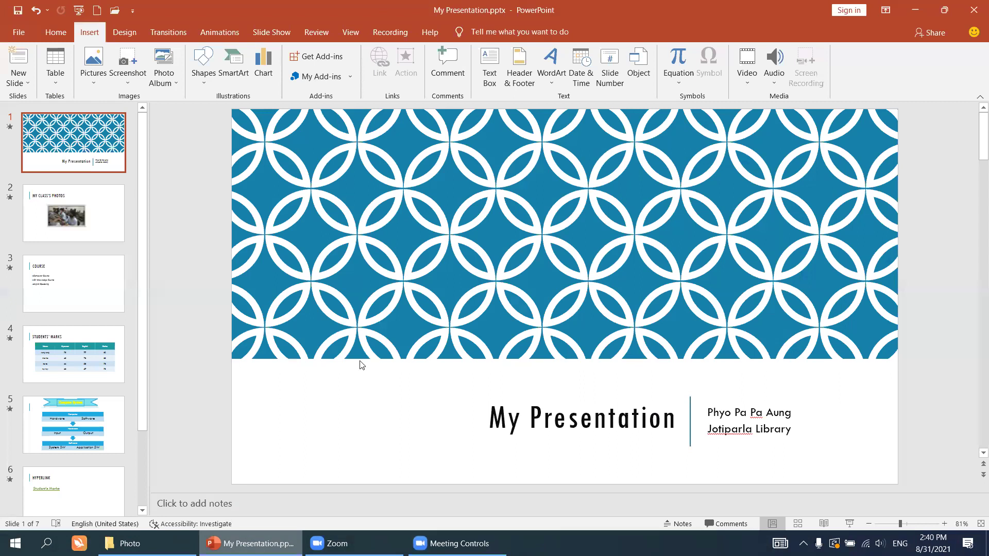
drag(145, 387, 145, 463)
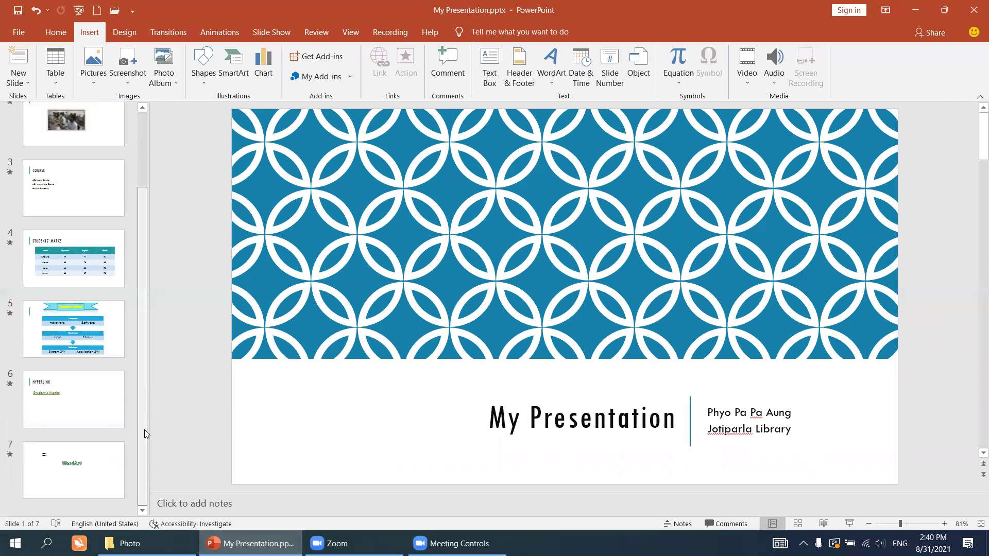
click(78, 467)
key(Return)
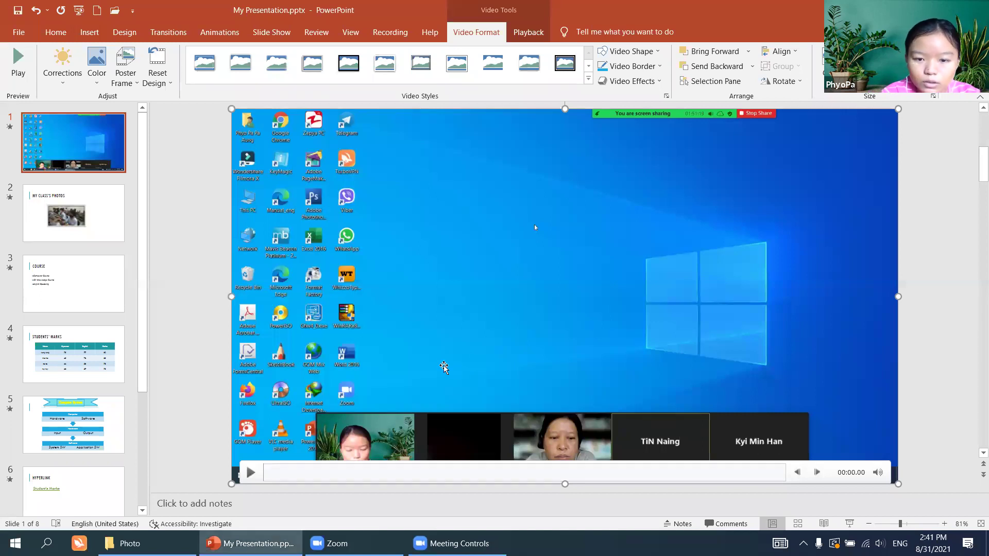
Delete the recording video from the title slide and search Windows for 'snipp' to find Snipping Tool
key(Delete)
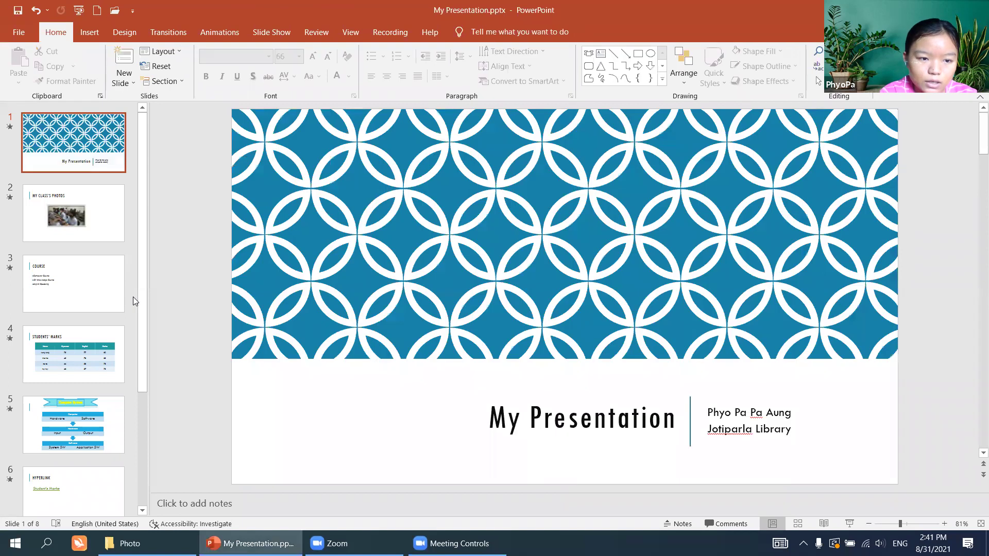
drag(143, 288, 141, 413)
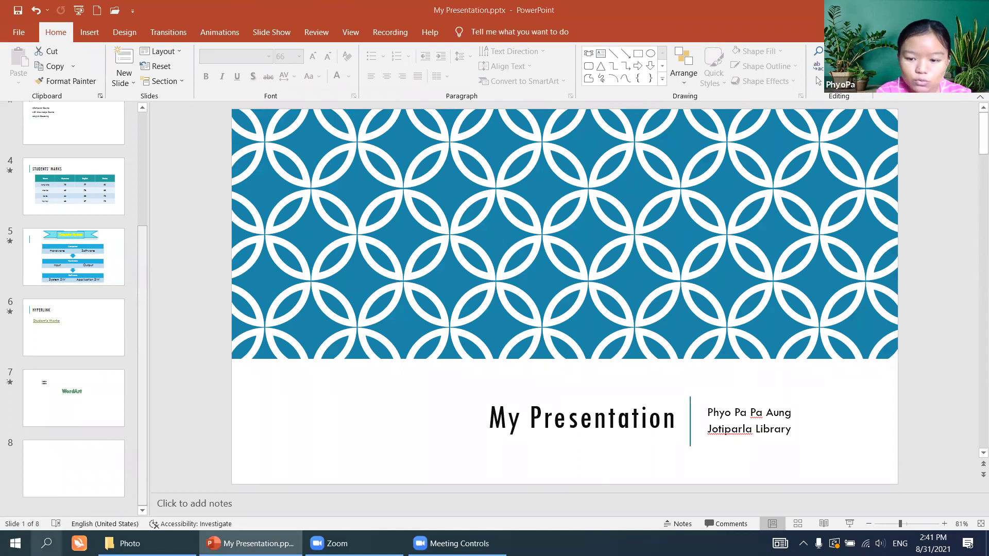
click(46, 544)
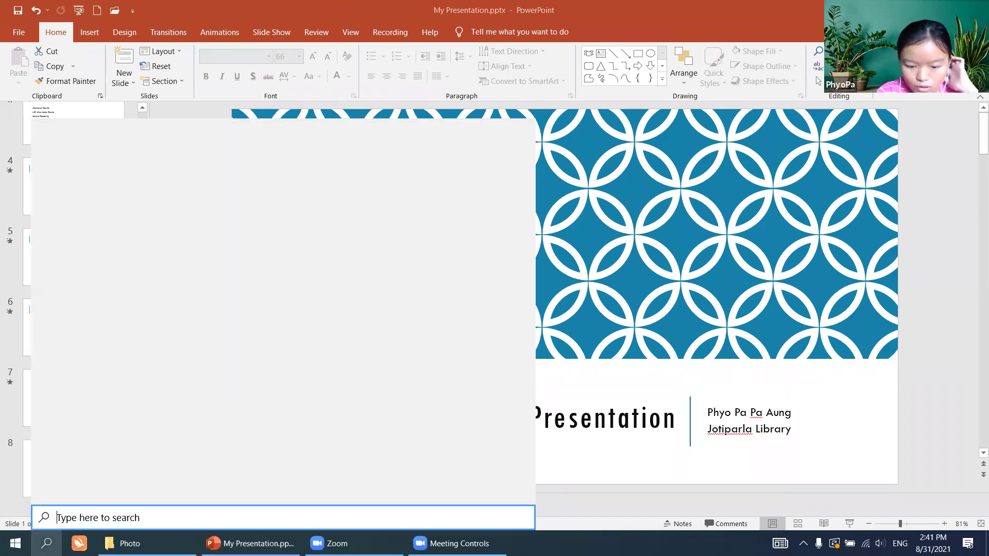
text(s)
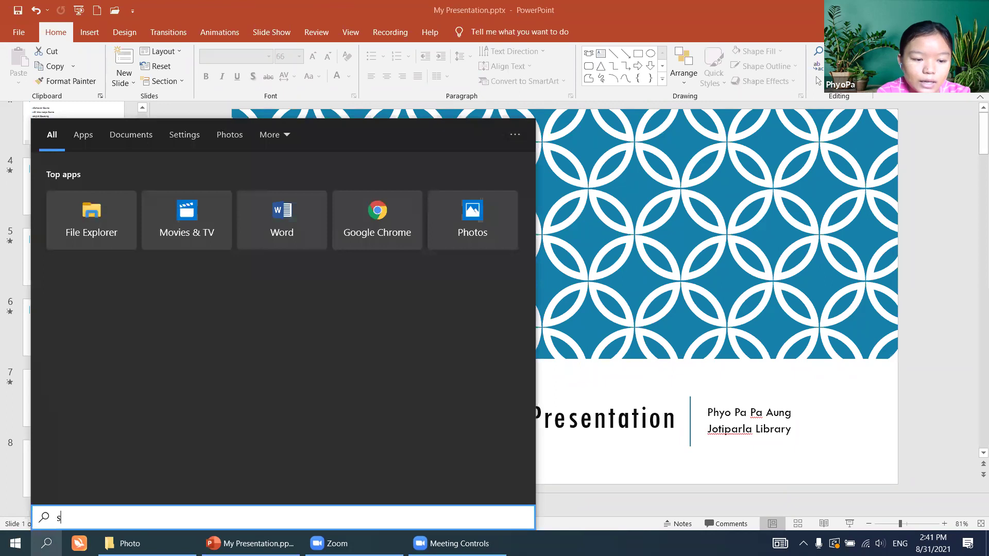
text(ni)
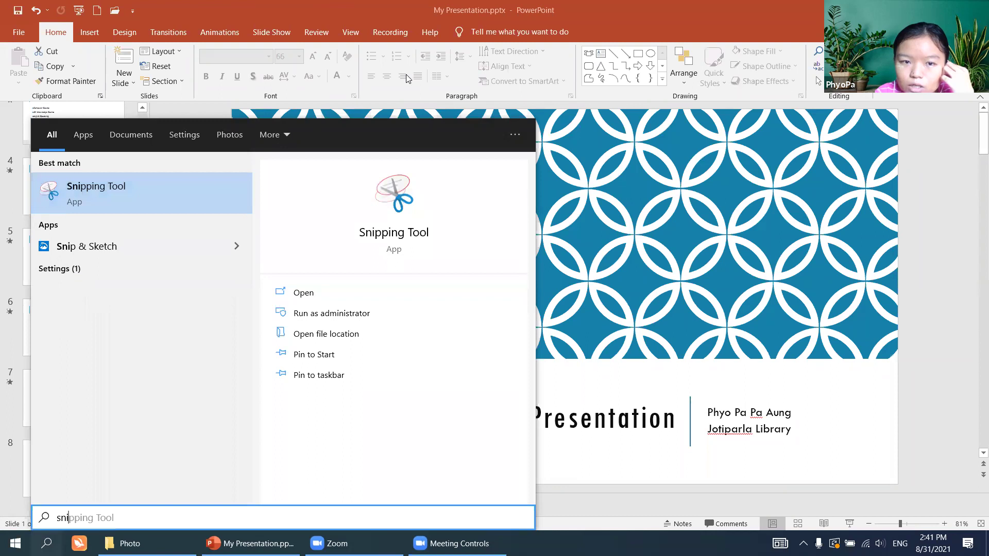
key(Return)
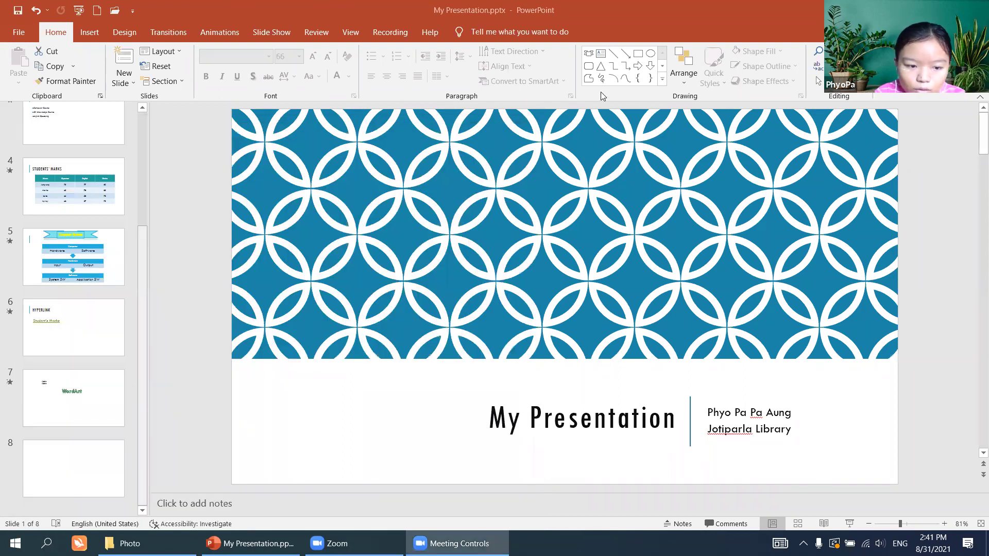
click(46, 543)
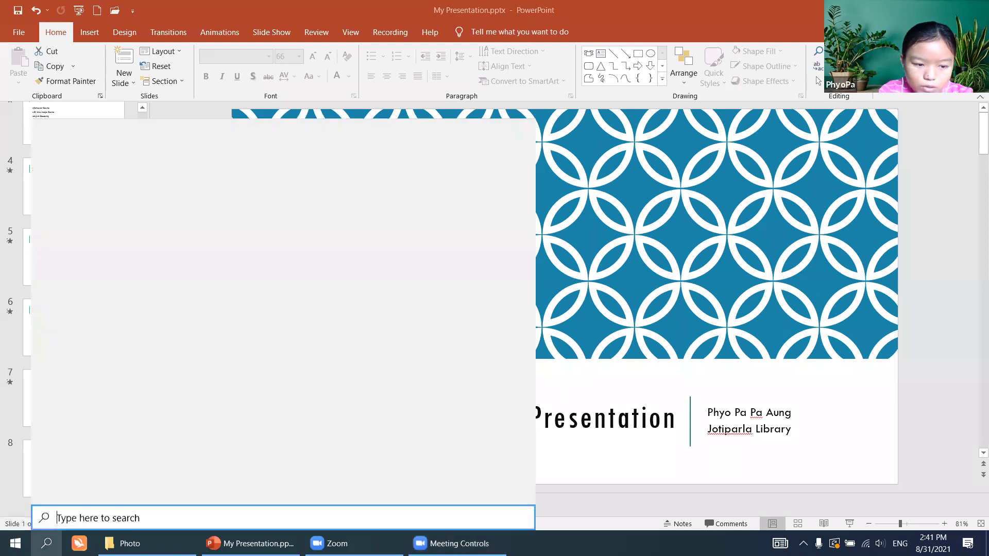
text(snipp)
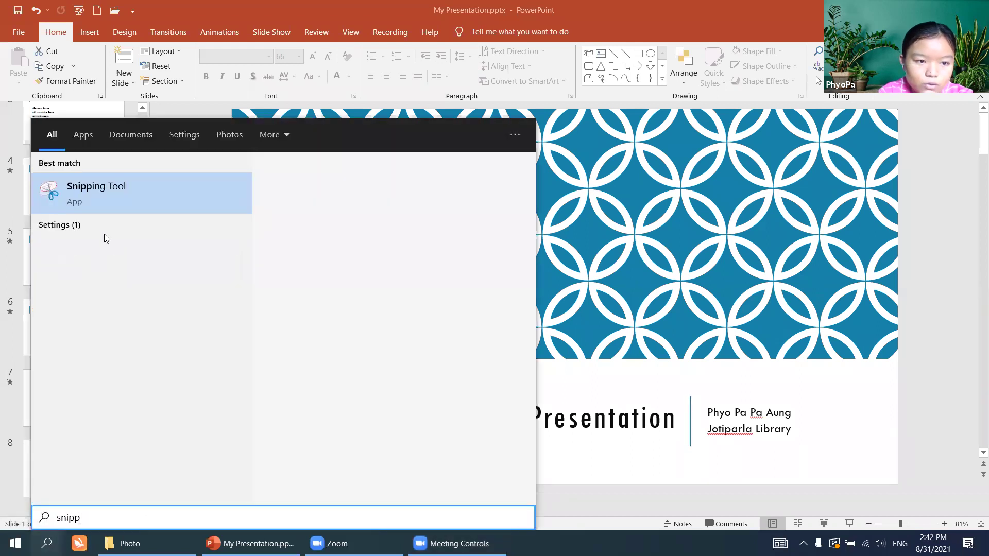
Launch Snipping Tool, snip the 'My Presentation' title slide, and copy the capture
click(105, 197)
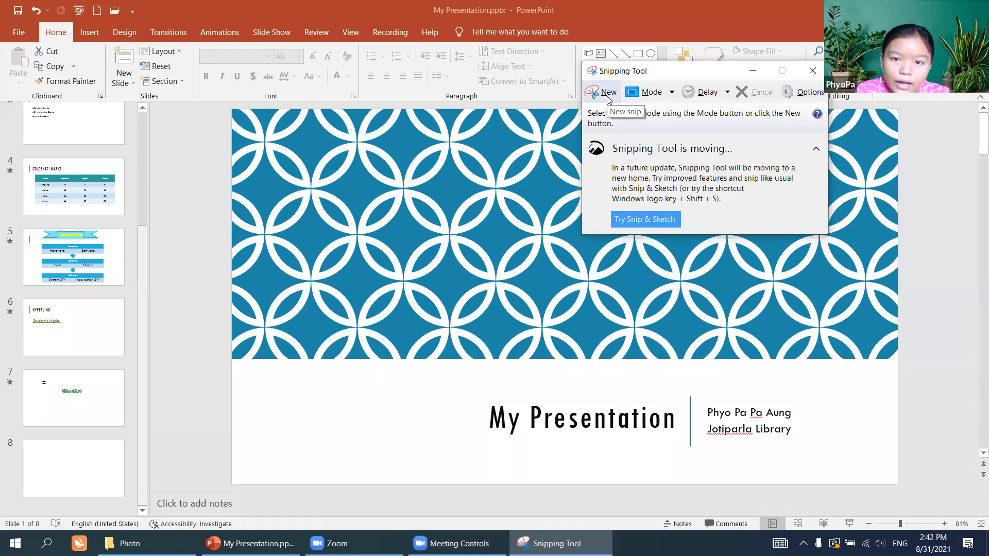
click(608, 94)
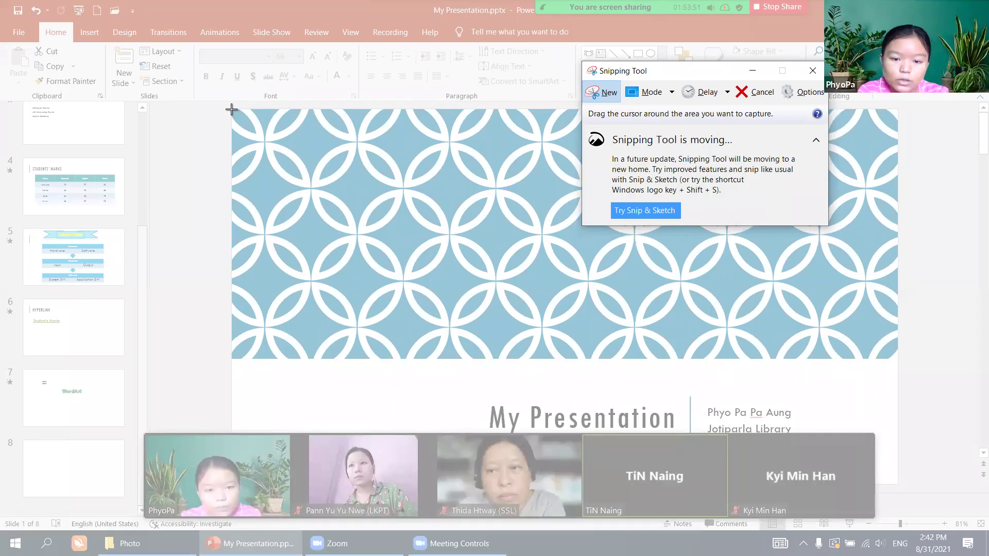
drag(231, 110, 463, 291)
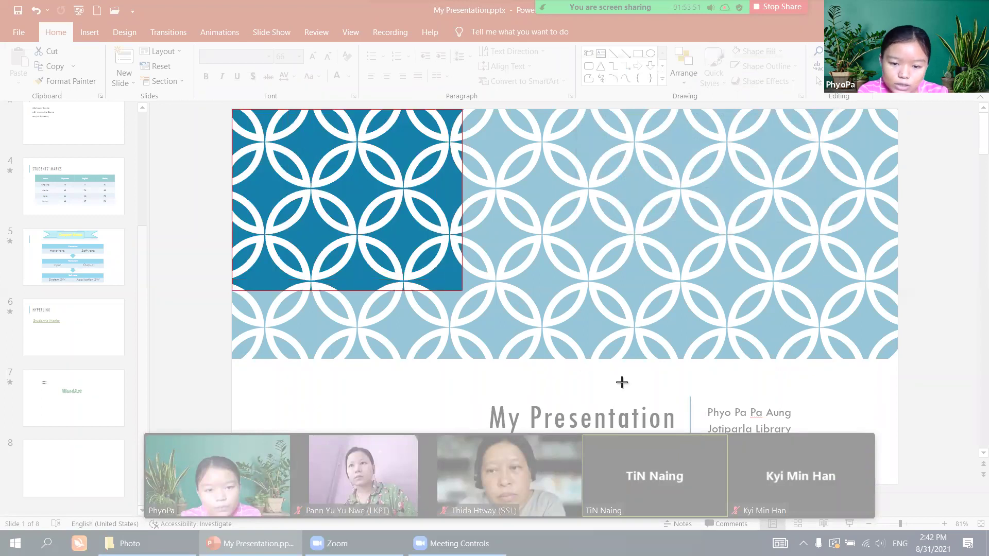
drag(621, 382, 897, 436)
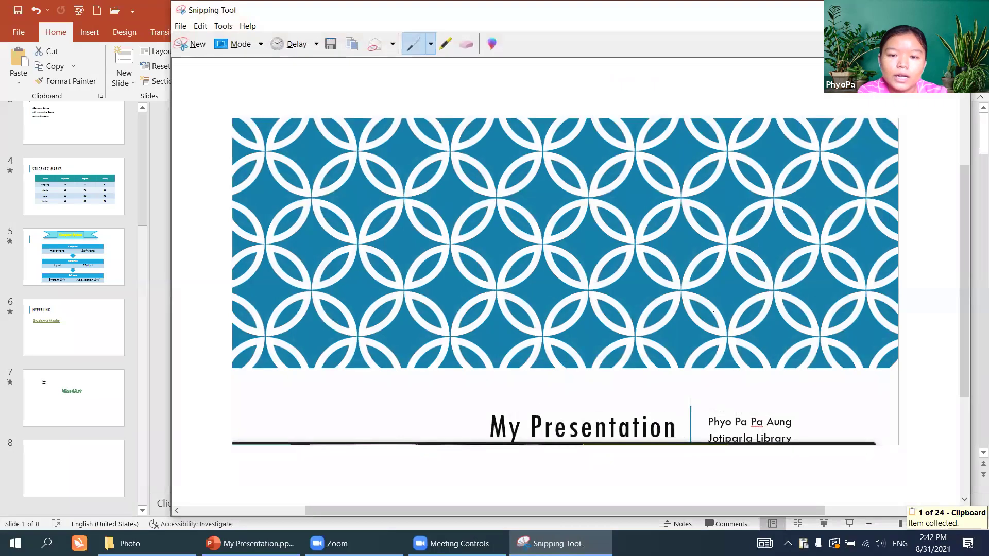
click(180, 26)
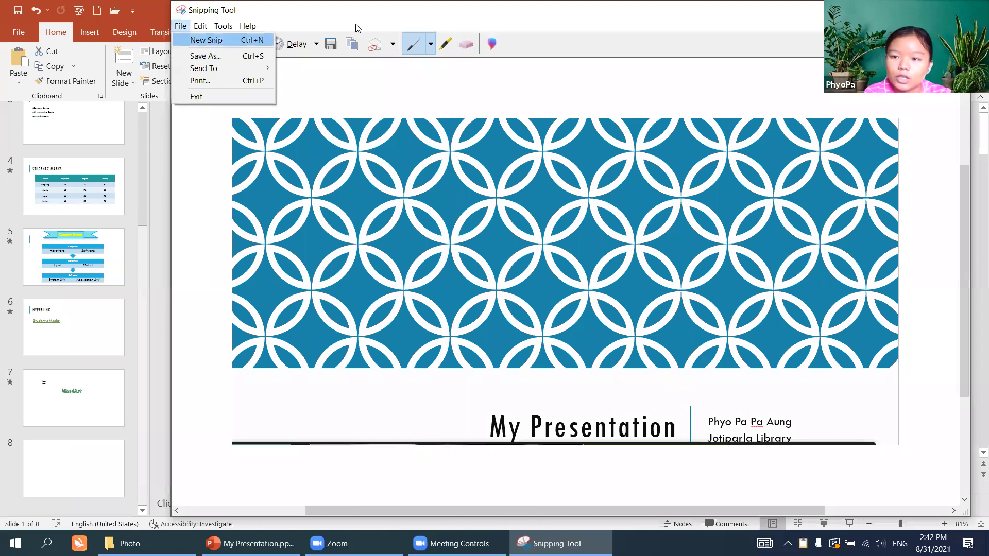
key(Return)
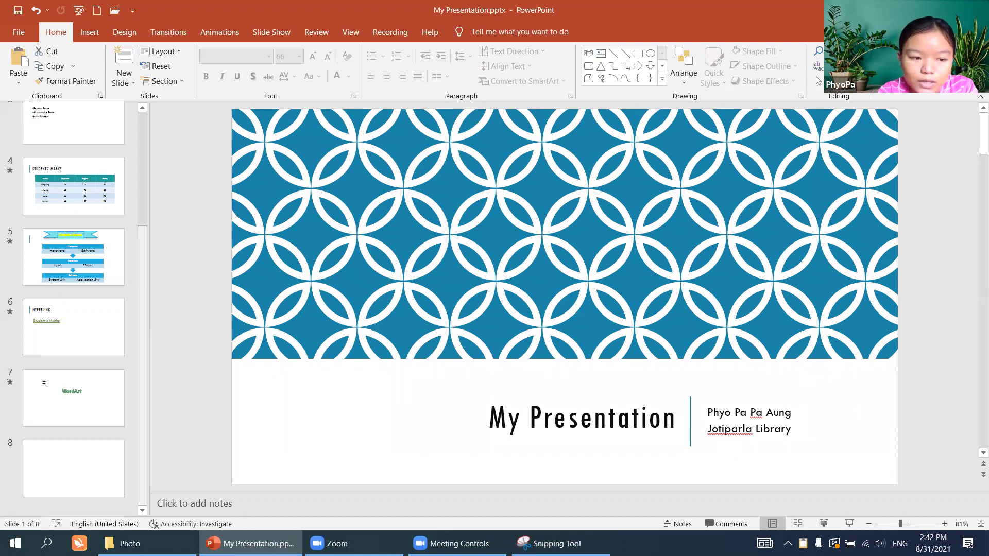
key(ctrl+c)
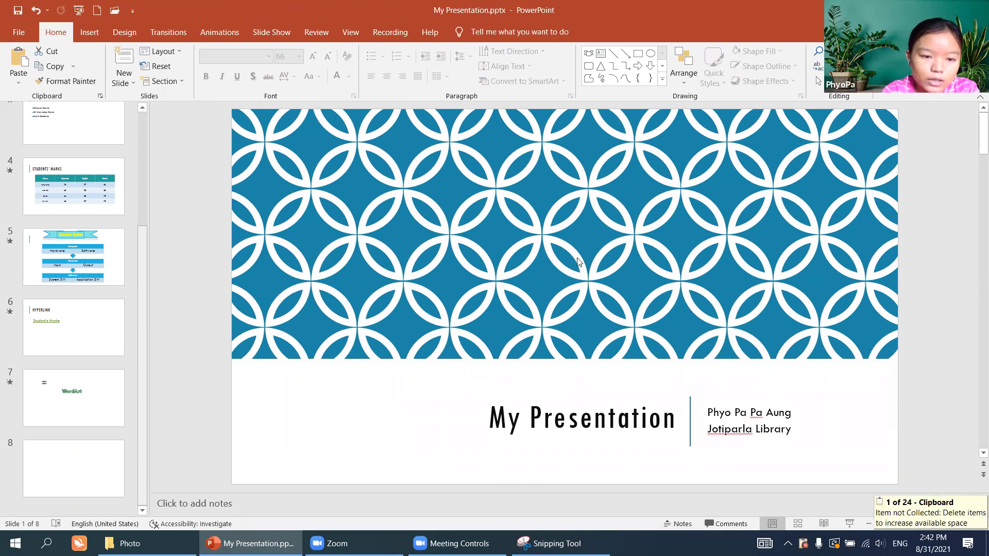
Paste the screenshot onto slide 8, shrink it and nudge it right
click(77, 471)
key(ctrl+v)
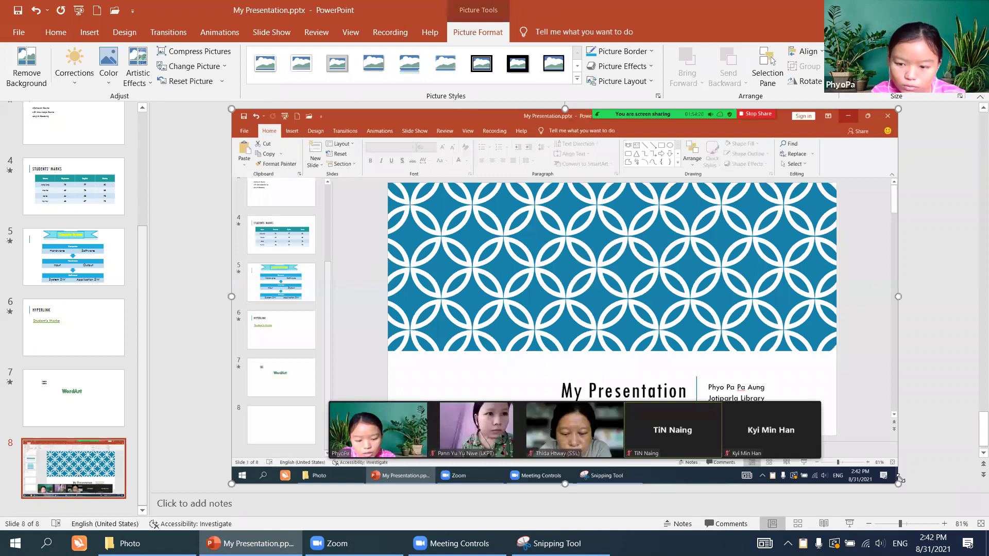
drag(890, 470, 714, 335)
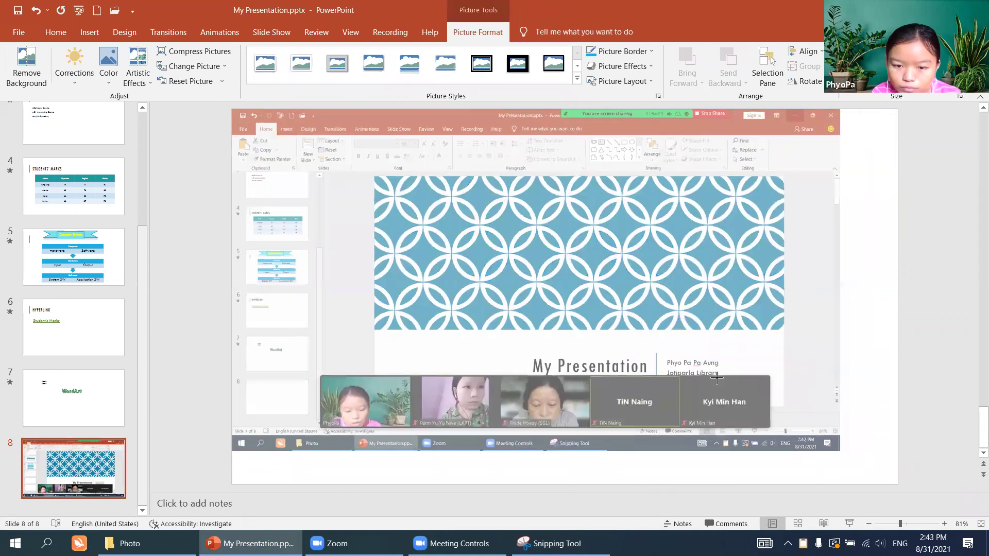
key(Right)
key(Right)
key(Right)
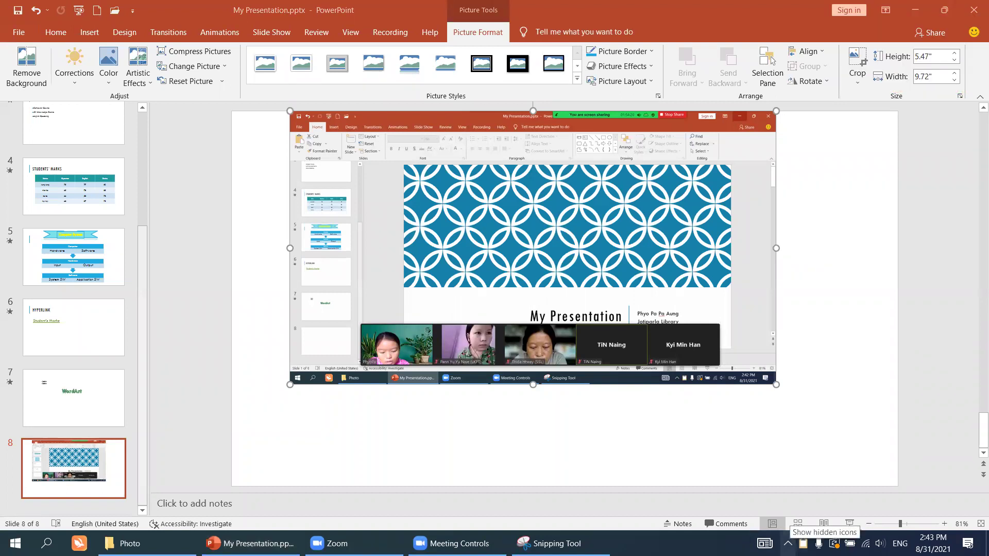
Delete the pasted screenshot so slide 8 is blank again
click(788, 543)
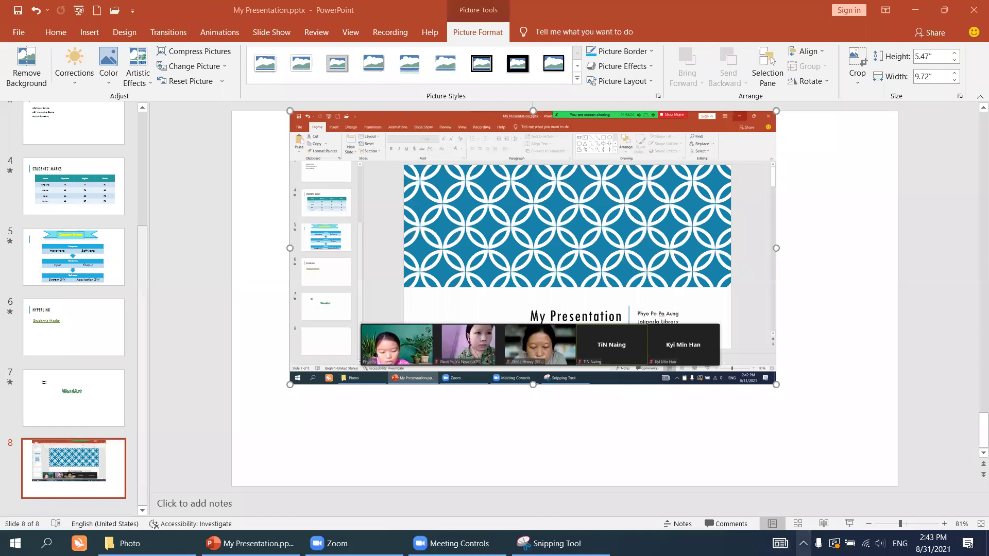
click(804, 543)
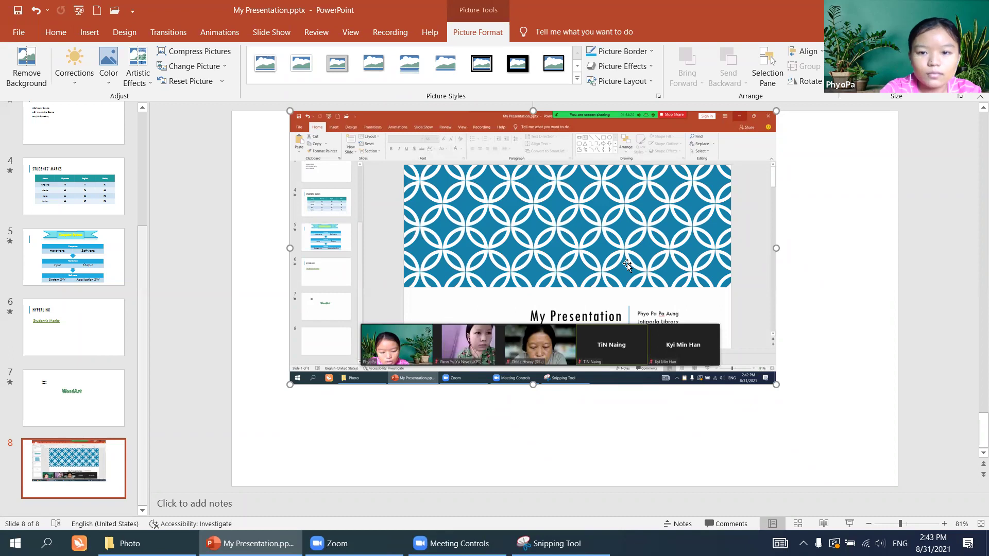
key(Delete)
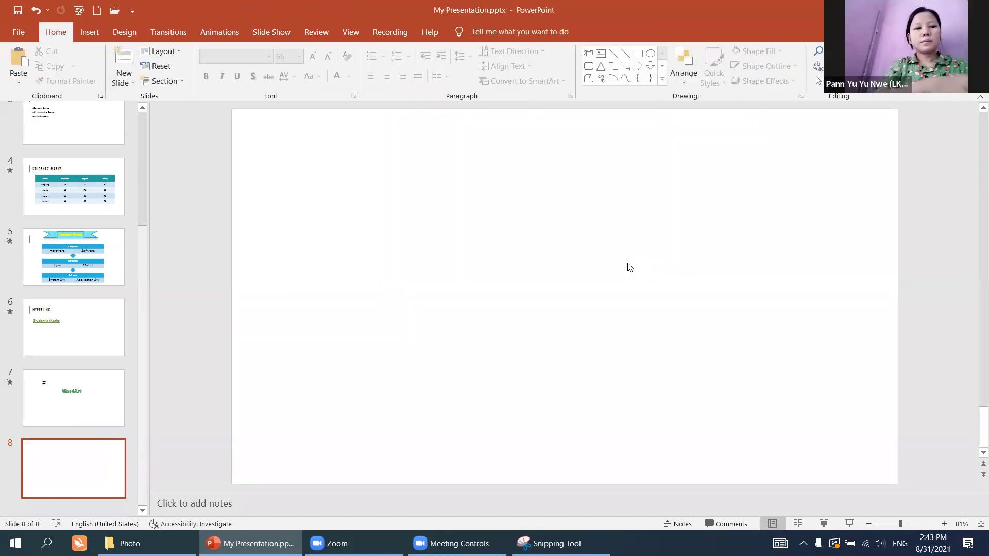